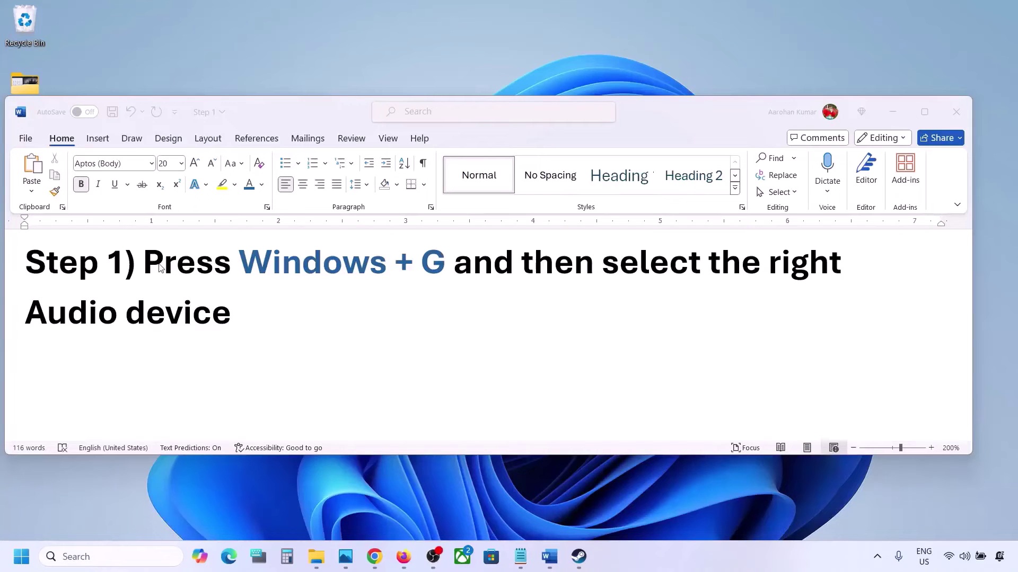
# - Read the Step 1 audio-device instruction in Word, then bring up the Xbox Game Bar overlay
pyautogui.moveTo(145, 264); pyautogui.dragTo(237, 303)
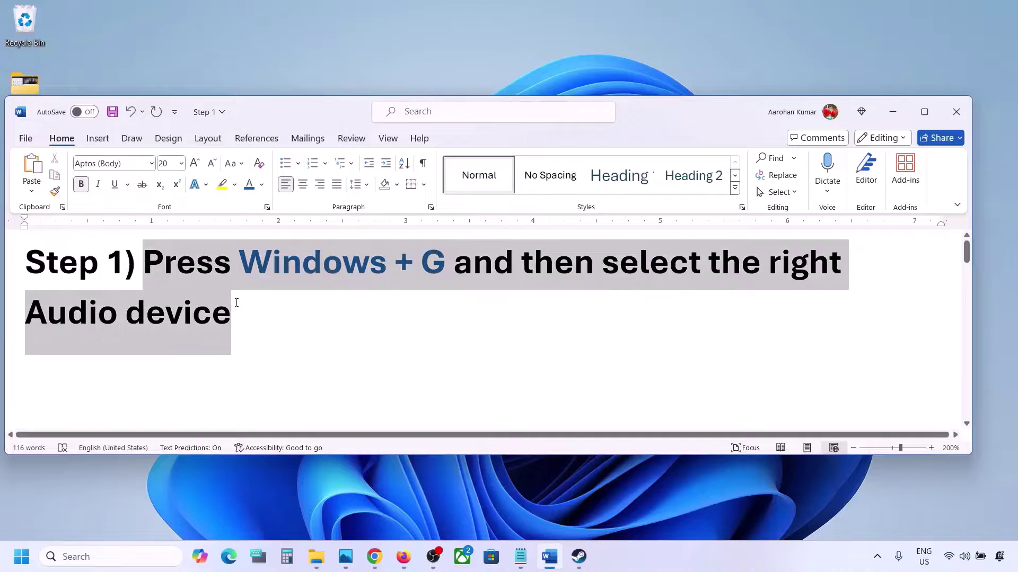
pyautogui.click(288, 328)
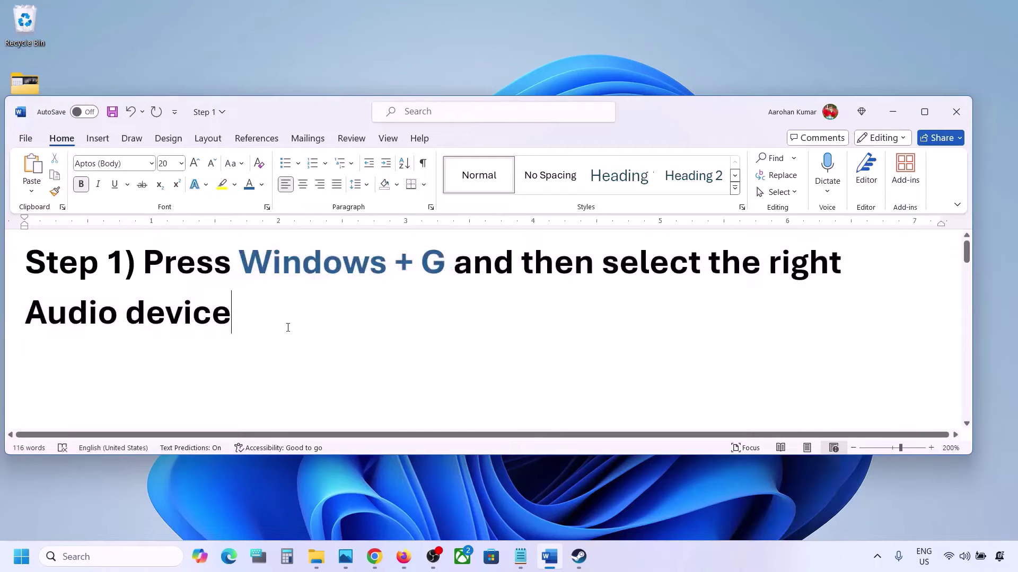
pyautogui.press('super+g')
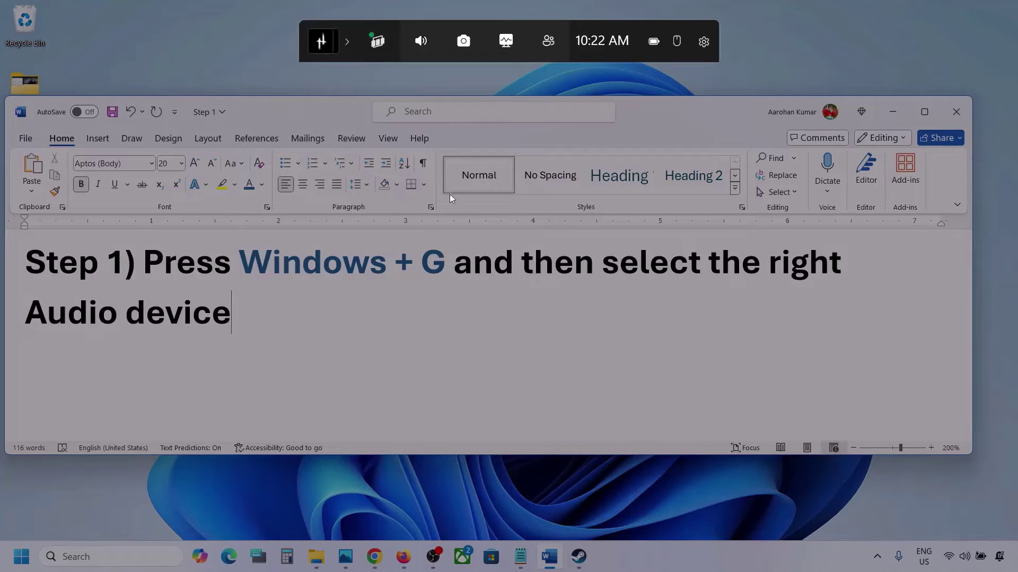
# - In the Game Bar Audio widget, make Speakers (Realtek(R) Audio) the Windows default output
pyautogui.click(421, 42)
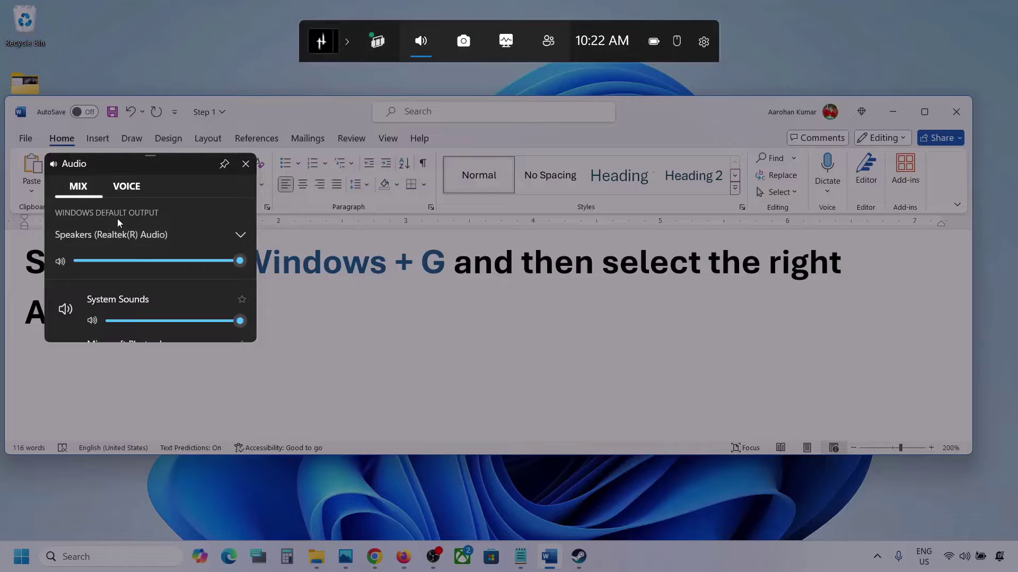
pyautogui.click(241, 236)
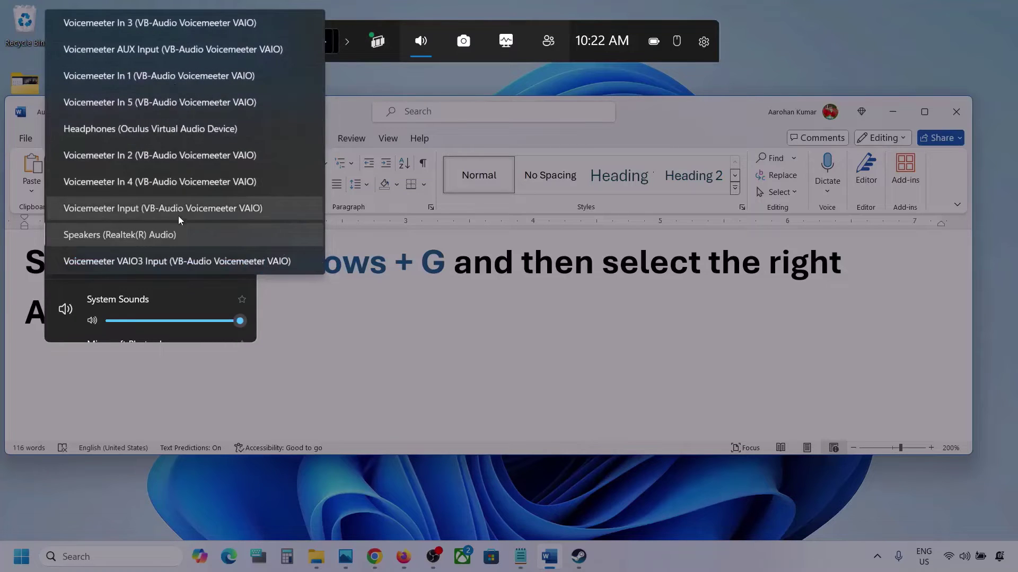
pyautogui.click(159, 236)
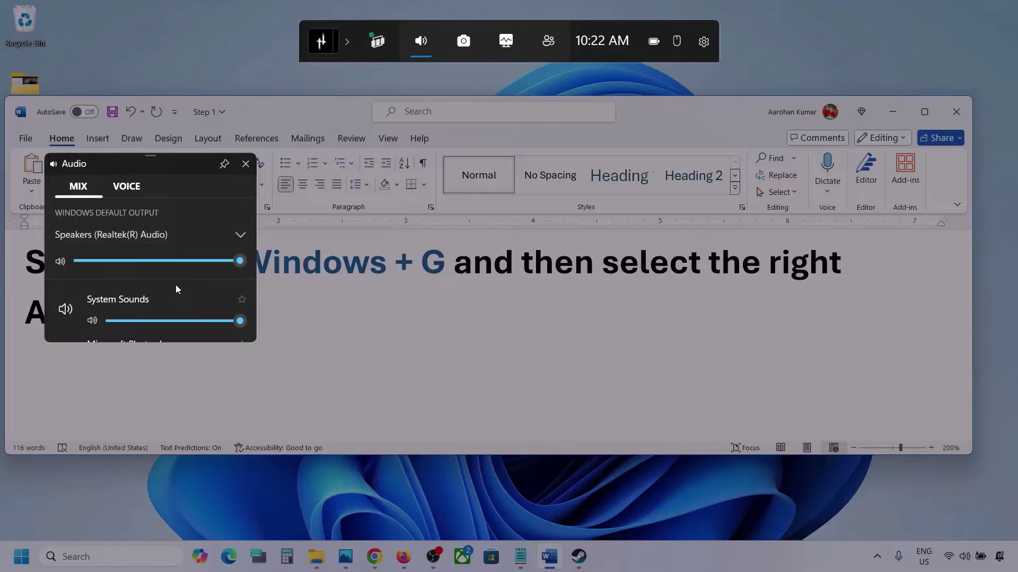
# - Check the per-app volumes, leaving Microsoft Photos Legacy and Firefox at 100
pyautogui.scroll(-1, 176, 299)
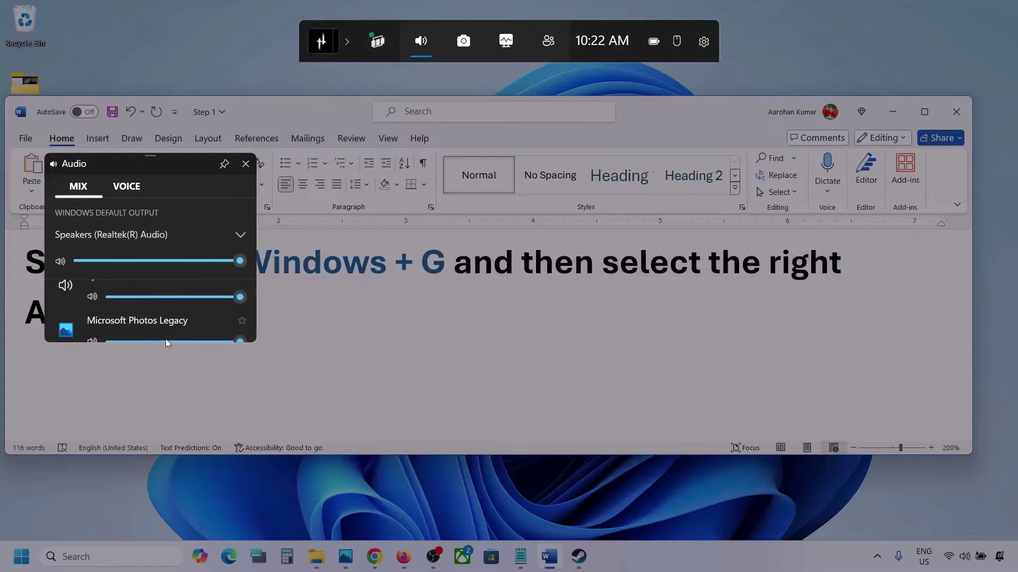
pyautogui.moveTo(165, 344); pyautogui.dragTo(161, 466)
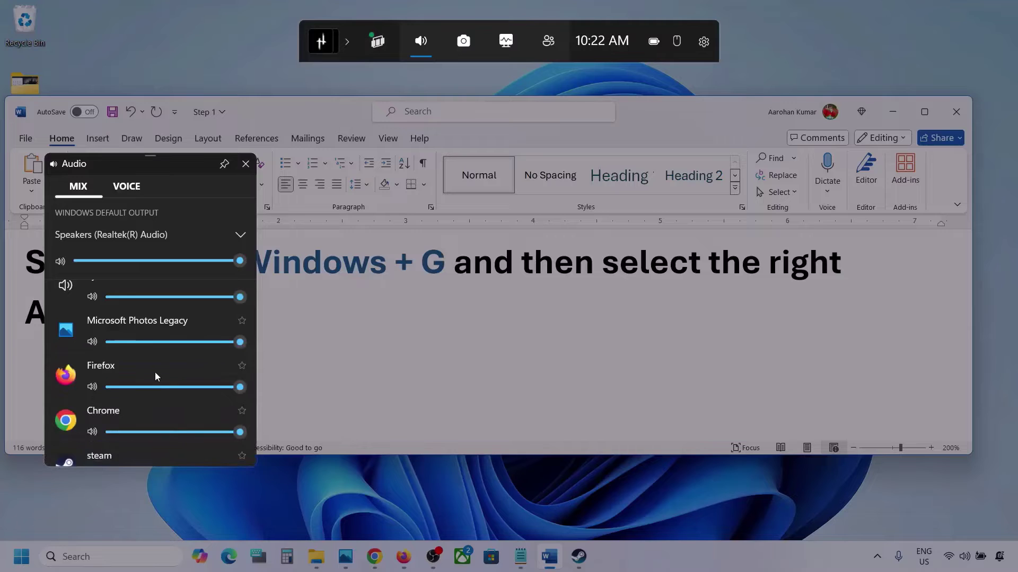
pyautogui.scroll(1, 153, 367)
pyautogui.scroll(-1, 154, 367)
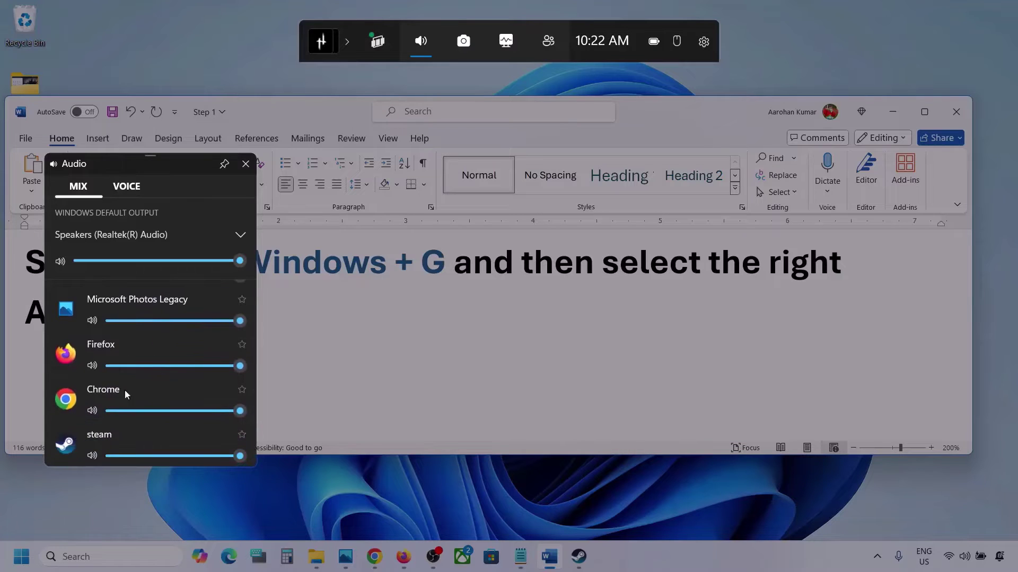
pyautogui.scroll(1, 125, 378)
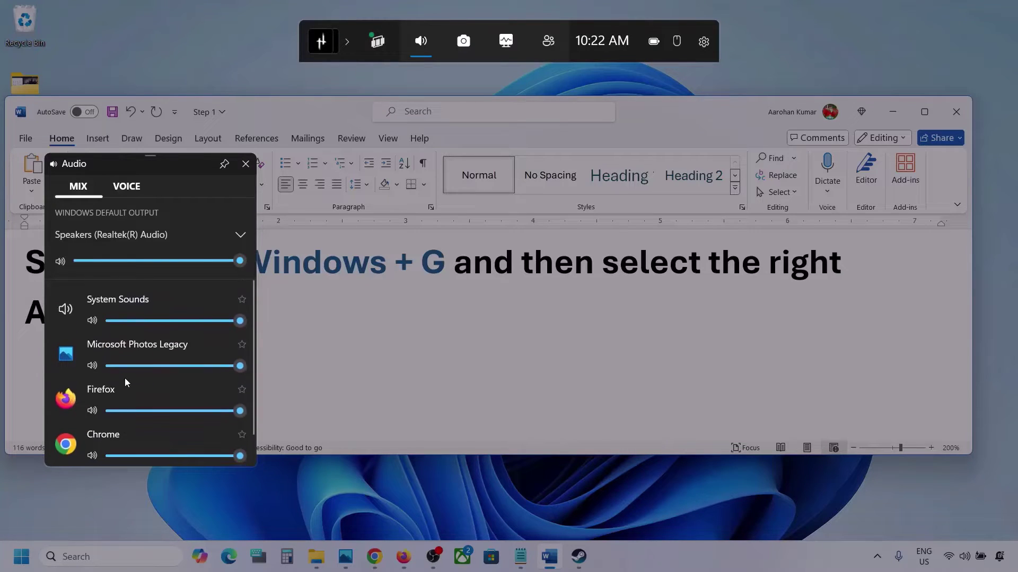
pyautogui.moveTo(242, 367)
pyautogui.mouseDown()
pyautogui.moveTo(160, 370)
pyautogui.moveTo(252, 369)
pyautogui.mouseUp()
pyautogui.scroll(-1, 188, 382)
pyautogui.moveTo(242, 370)
pyautogui.mouseDown()
pyautogui.moveTo(208, 370)
pyautogui.moveTo(259, 372)
pyautogui.mouseUp()
pyautogui.scroll(-1, 149, 391)
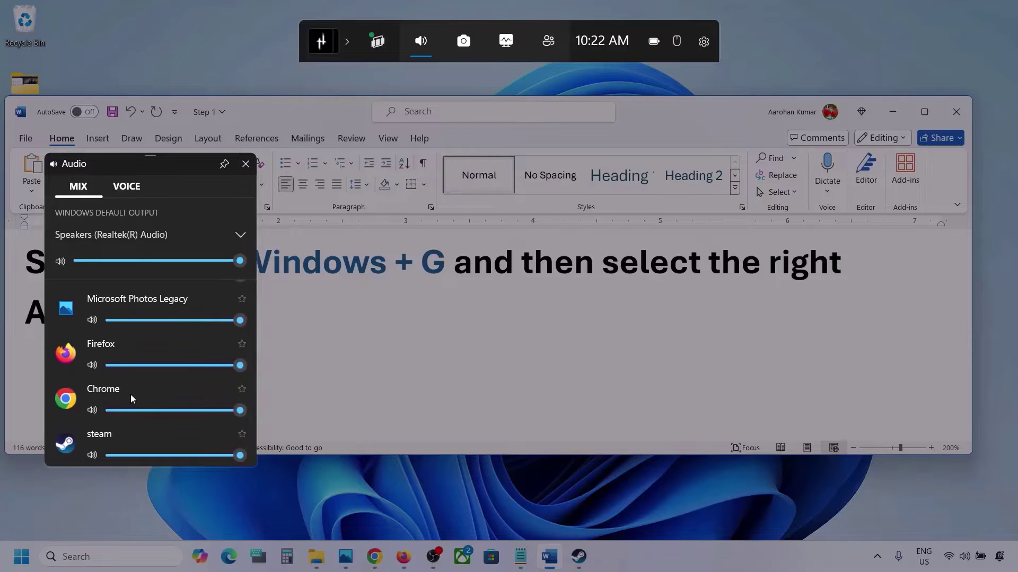
pyautogui.scroll(1, 133, 408)
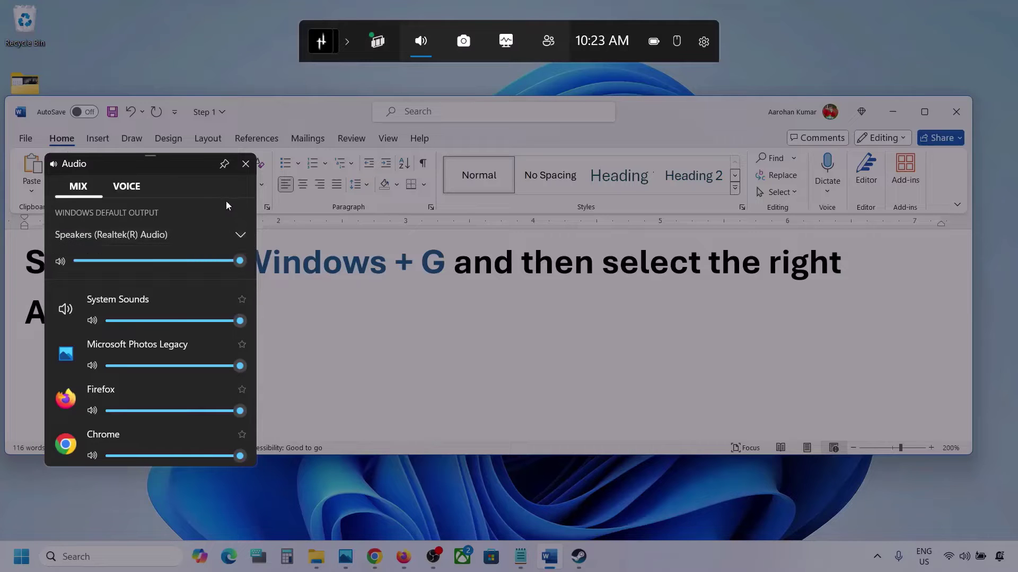
# - On the Voice tab, keep Microphone Array as the default input device
pyautogui.click(125, 187)
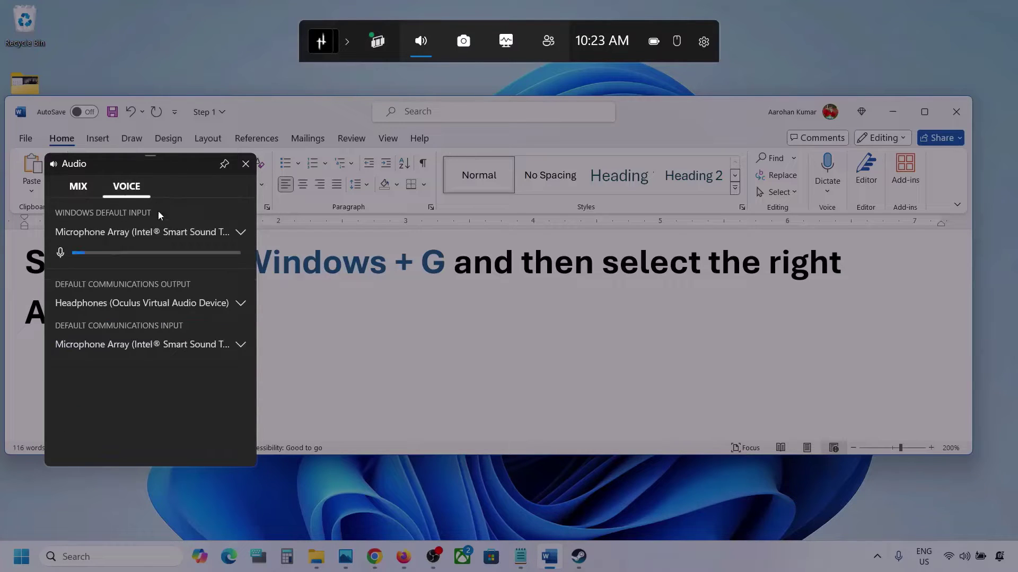
pyautogui.click(244, 231)
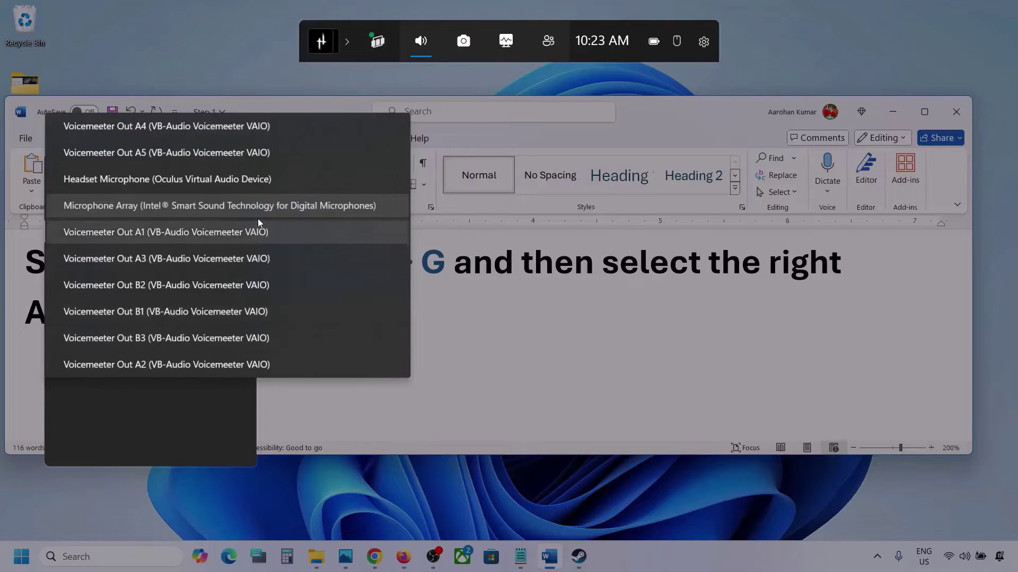
pyautogui.click(240, 208)
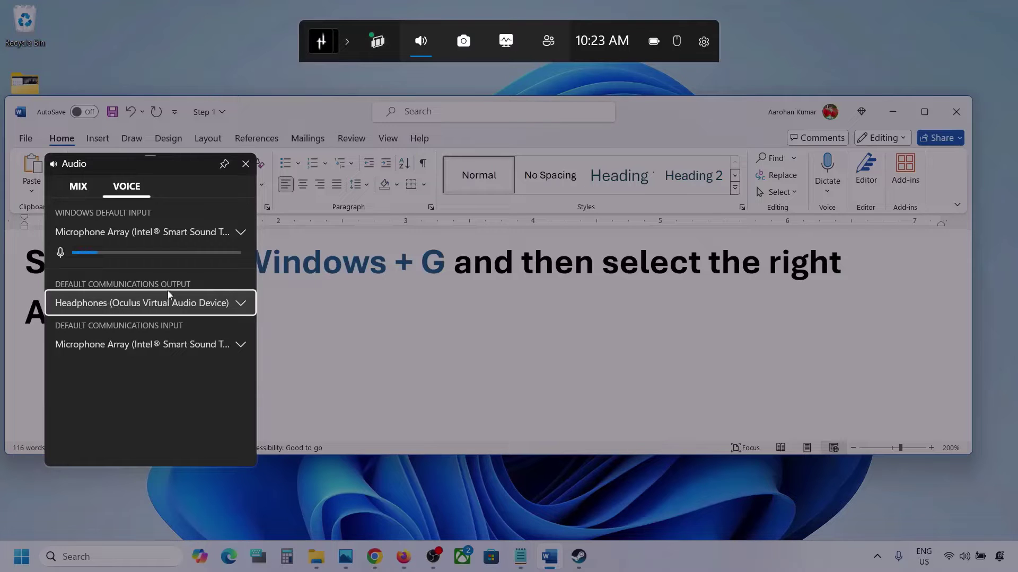
# - Set communications output to Speakers (Realtek(R) Audio) and input to Microphone Array, then close the widget
pyautogui.click(240, 304)
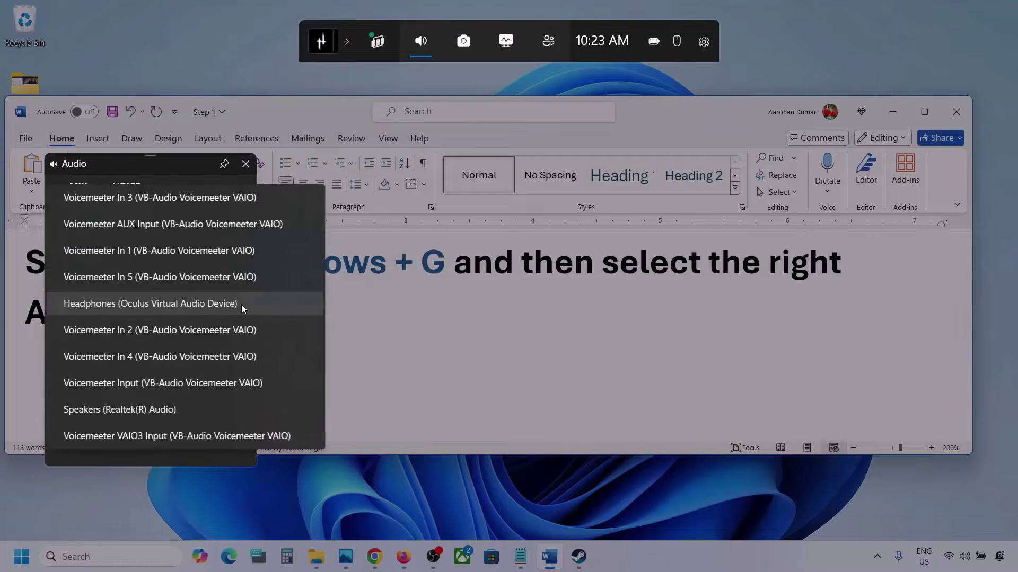
pyautogui.click(160, 409)
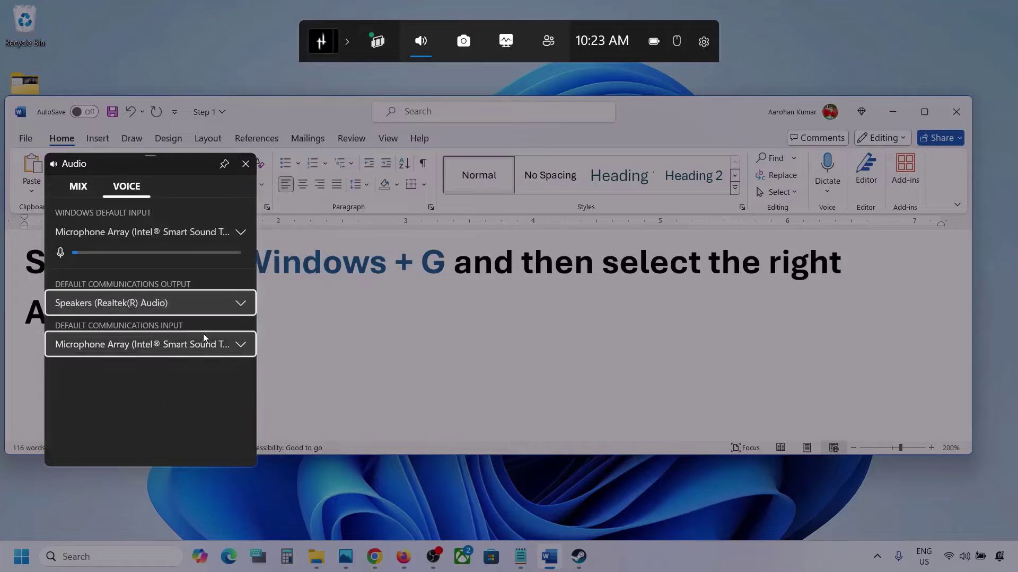
pyautogui.click(236, 345)
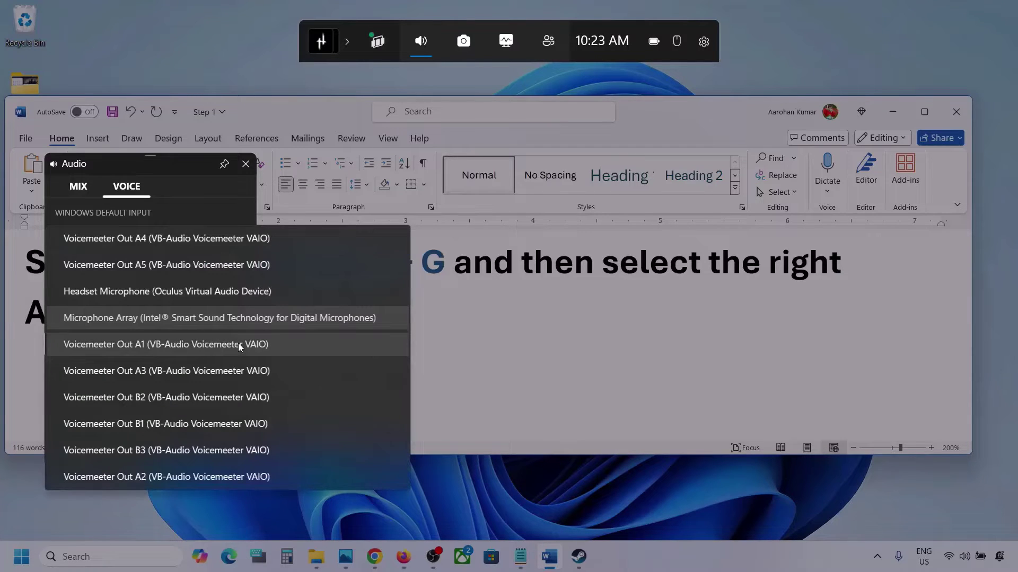
pyautogui.click(276, 314)
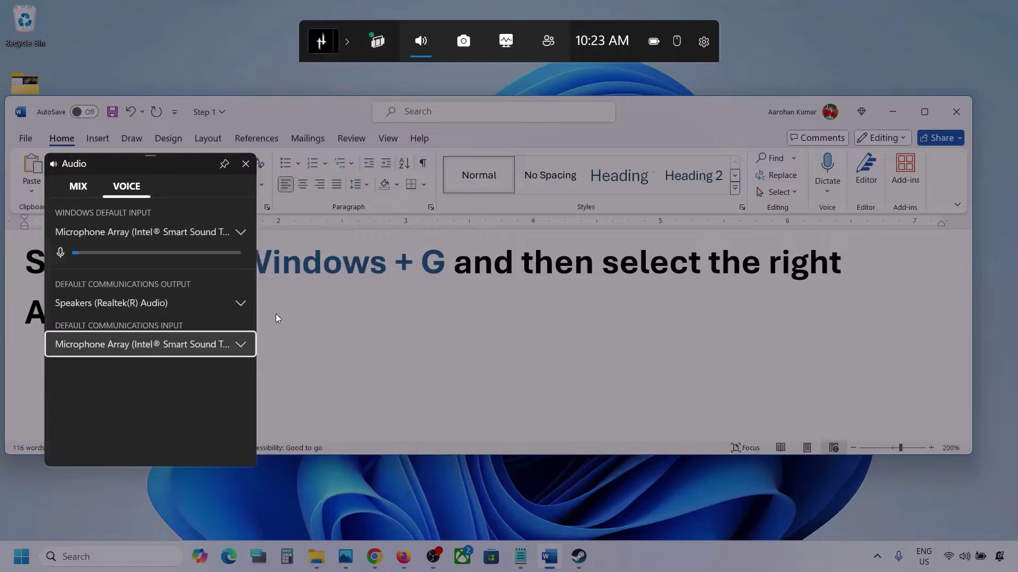
pyautogui.click(246, 165)
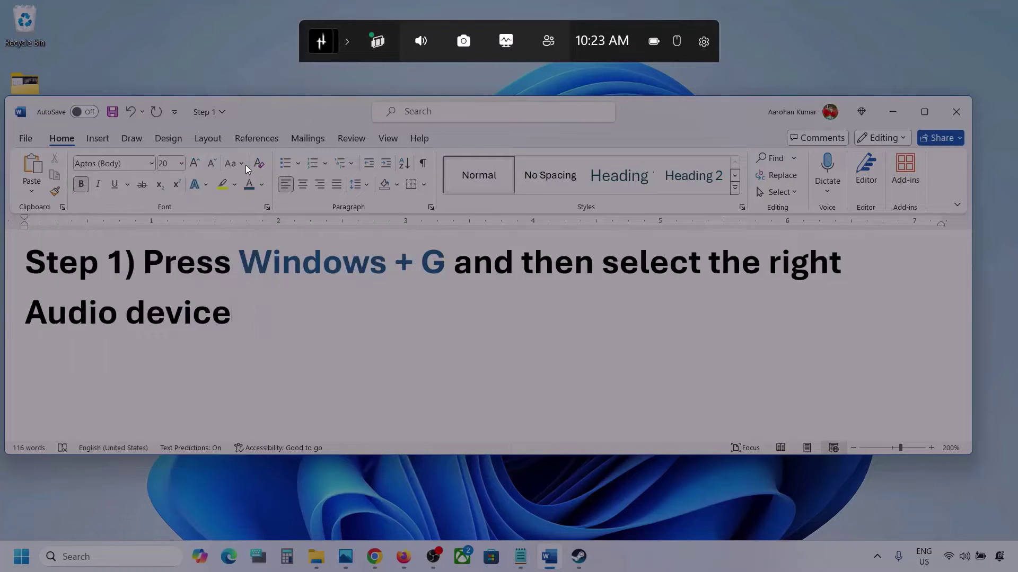
# - Dismiss Game Bar and move to Step 2 in Word, highlighting 'Make sure volume is not mute'
pyautogui.click(551, 79)
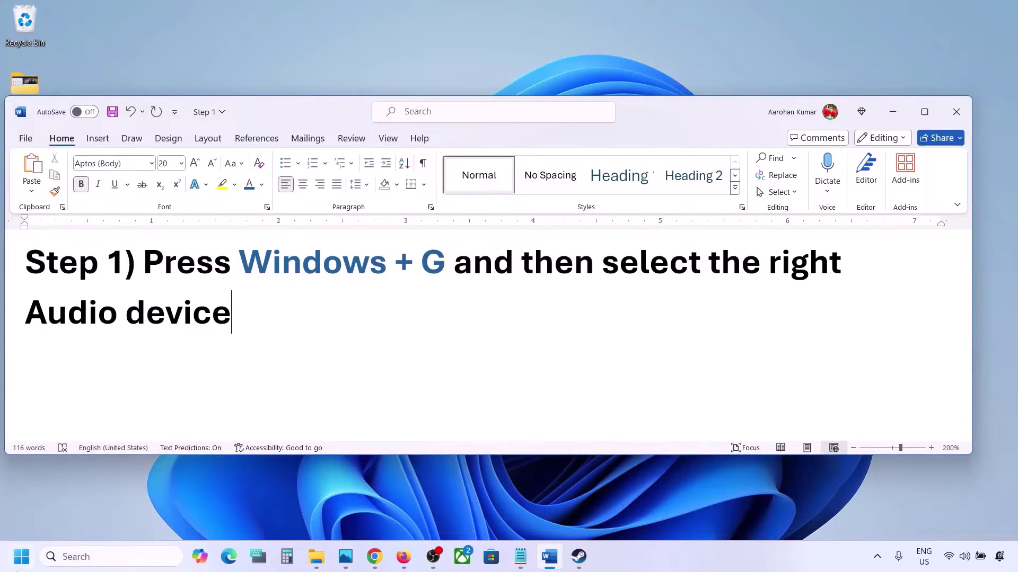
pyautogui.click(19, 570)
pyautogui.click(477, 415)
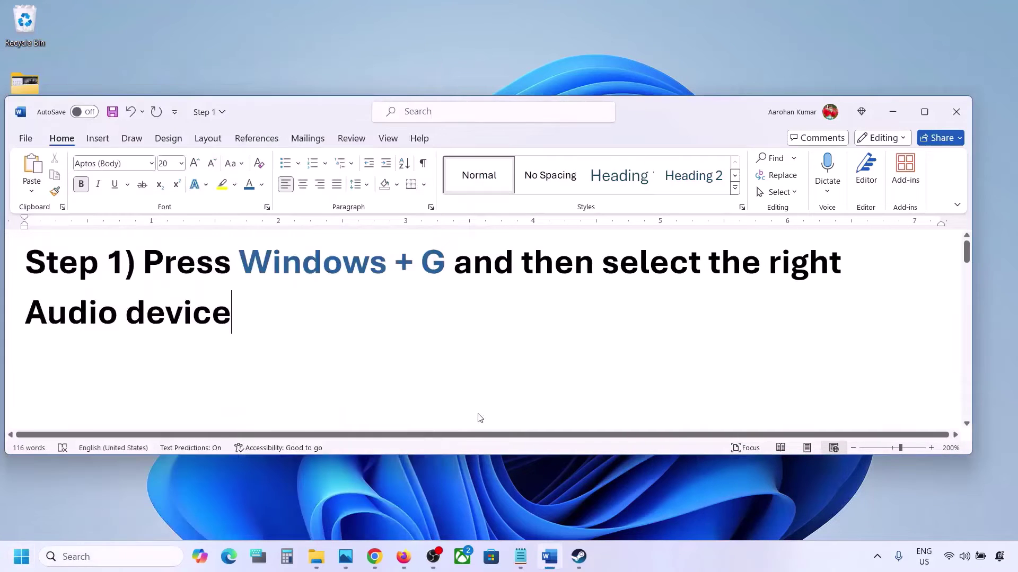
pyautogui.scroll(-5, 478, 414)
pyautogui.moveTo(158, 294); pyautogui.dragTo(618, 289)
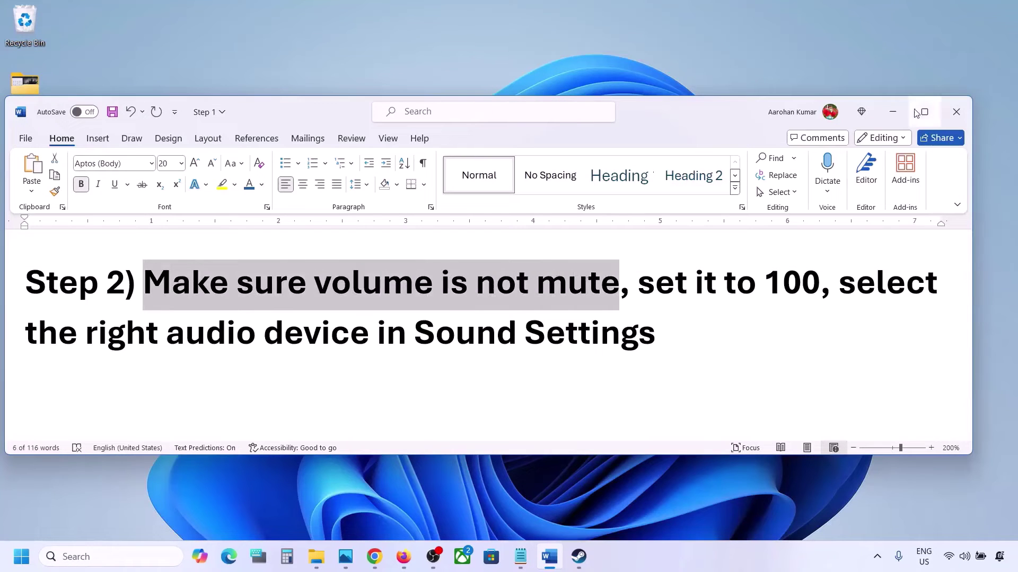
# - Minimize Word and bring up the quick sound options from the taskbar volume icon
pyautogui.click(893, 112)
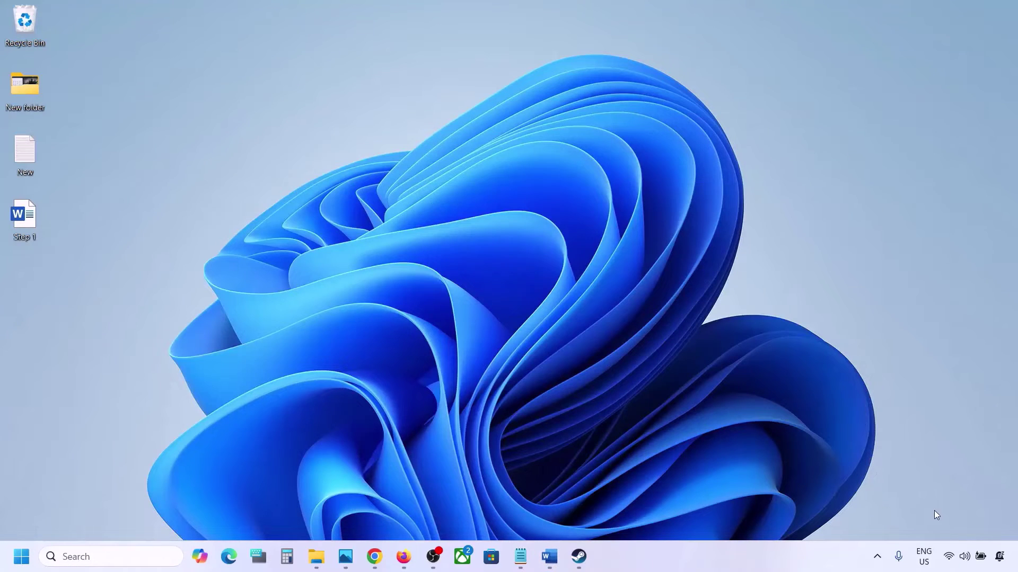
pyautogui.moveTo(968, 558)
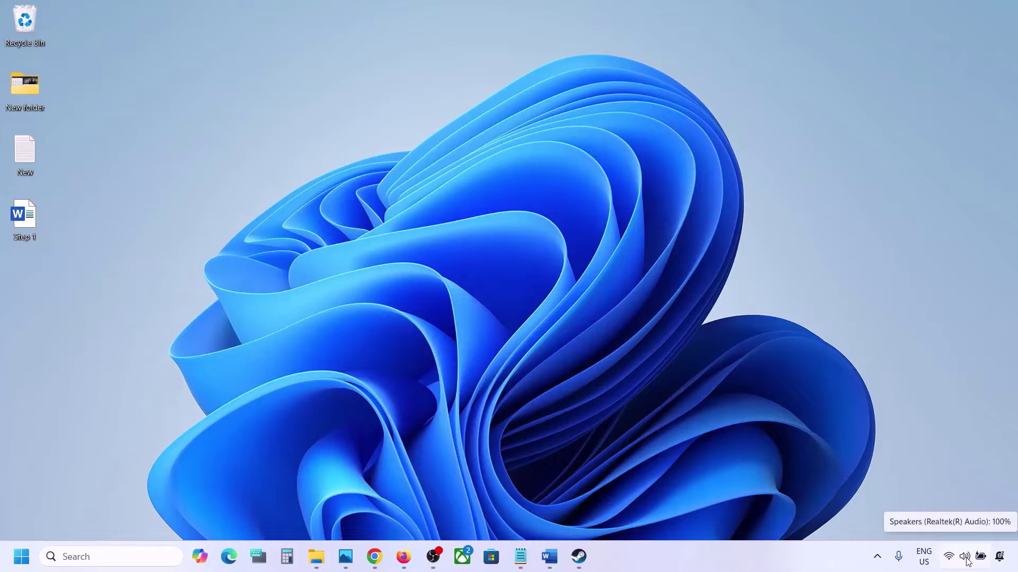
pyautogui.rightClick(967, 561)
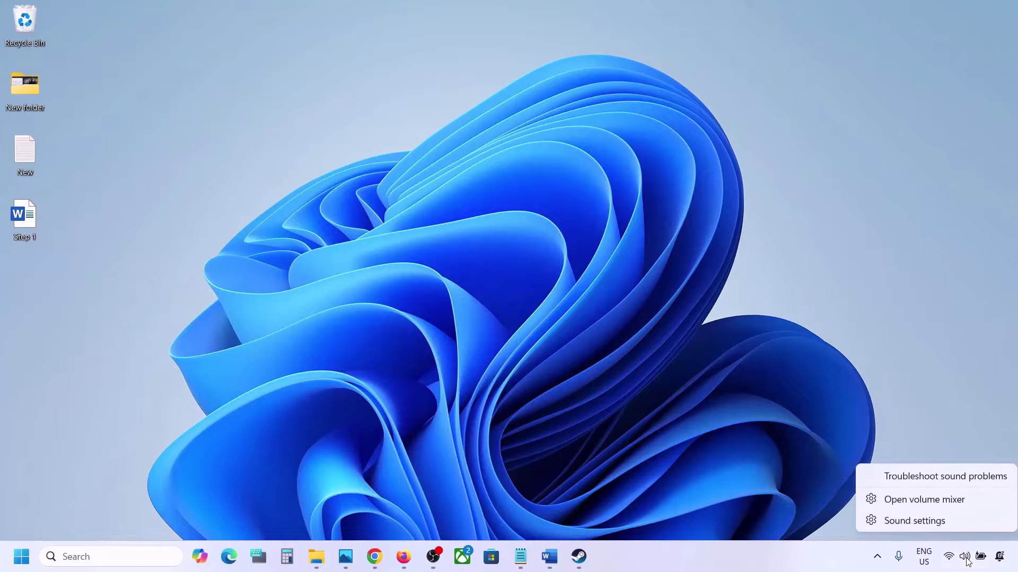
pyautogui.click(936, 501)
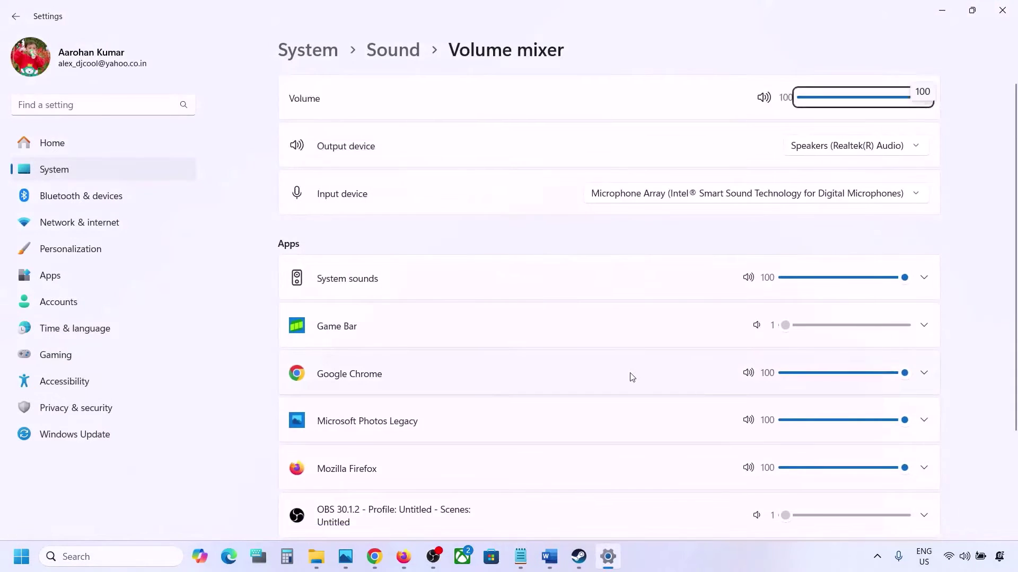
pyautogui.scroll(-2, 632, 377)
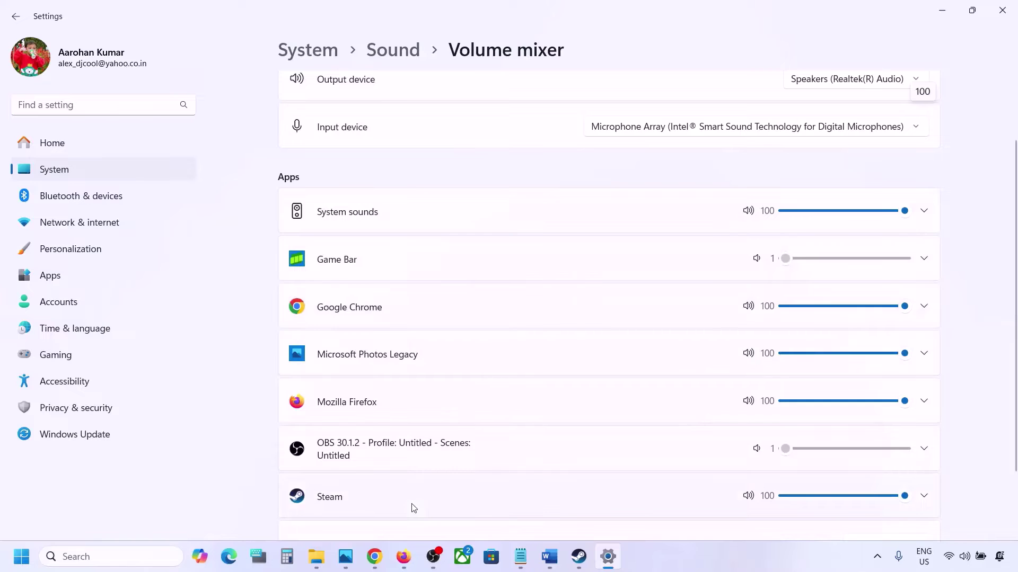
pyautogui.scroll(-1, 584, 455)
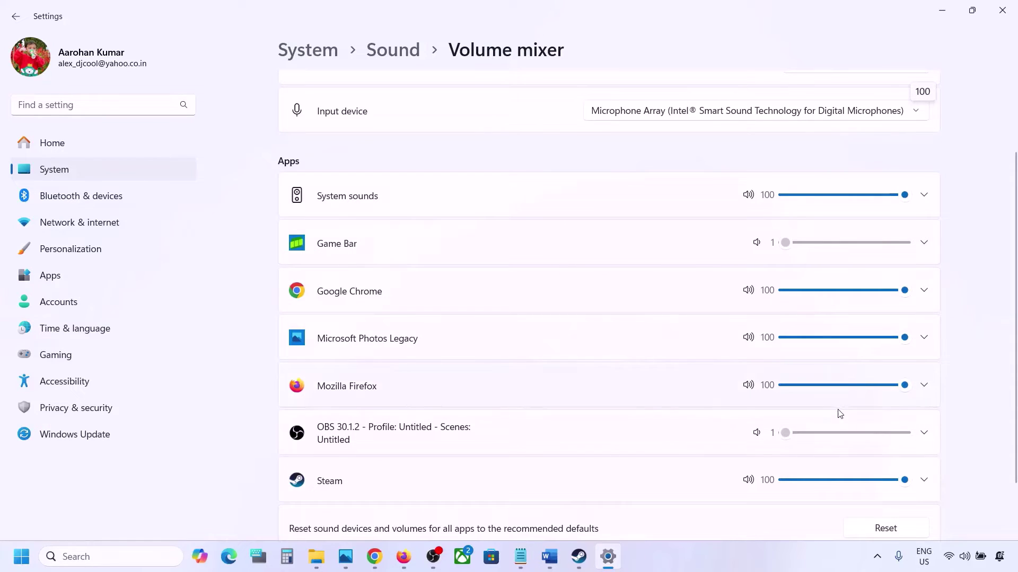
pyautogui.moveTo(904, 480)
pyautogui.mouseDown()
pyautogui.moveTo(846, 482)
pyautogui.moveTo(914, 480)
pyautogui.mouseUp()
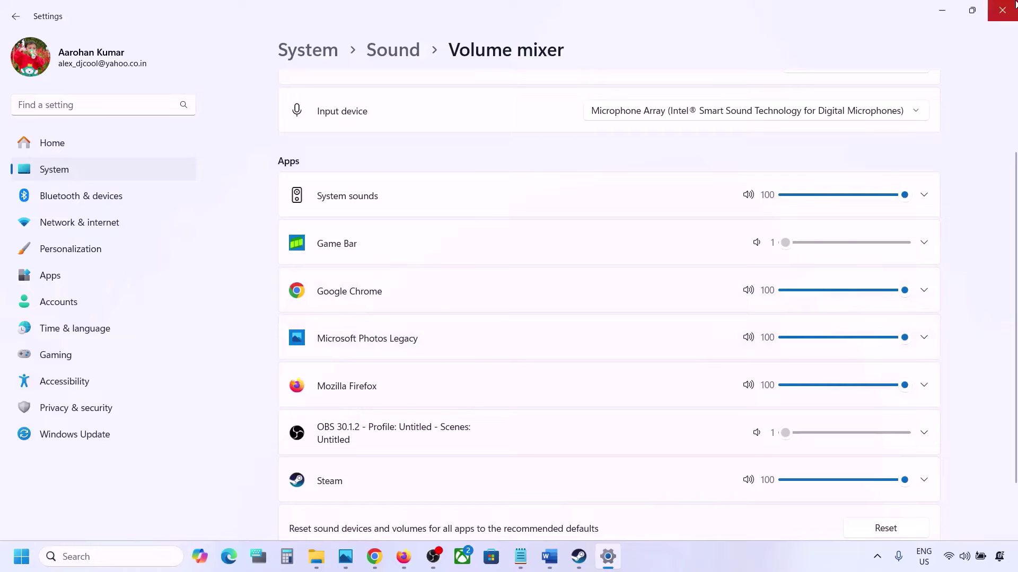
pyautogui.click(1002, 9)
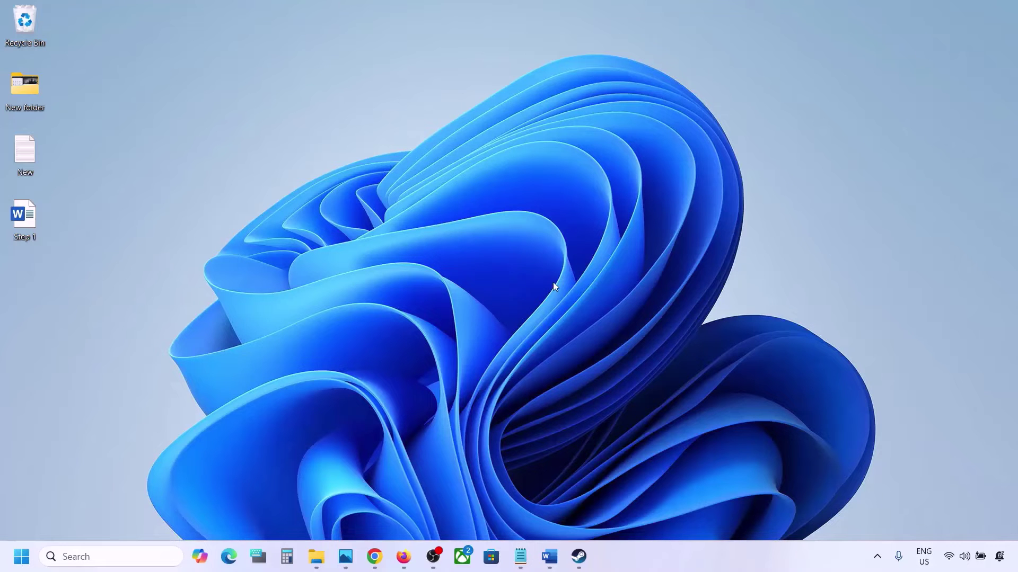
# - Highlight the Step 2 note on choosing the right audio device, then open Sound settings from the volume icon
pyautogui.click(549, 556)
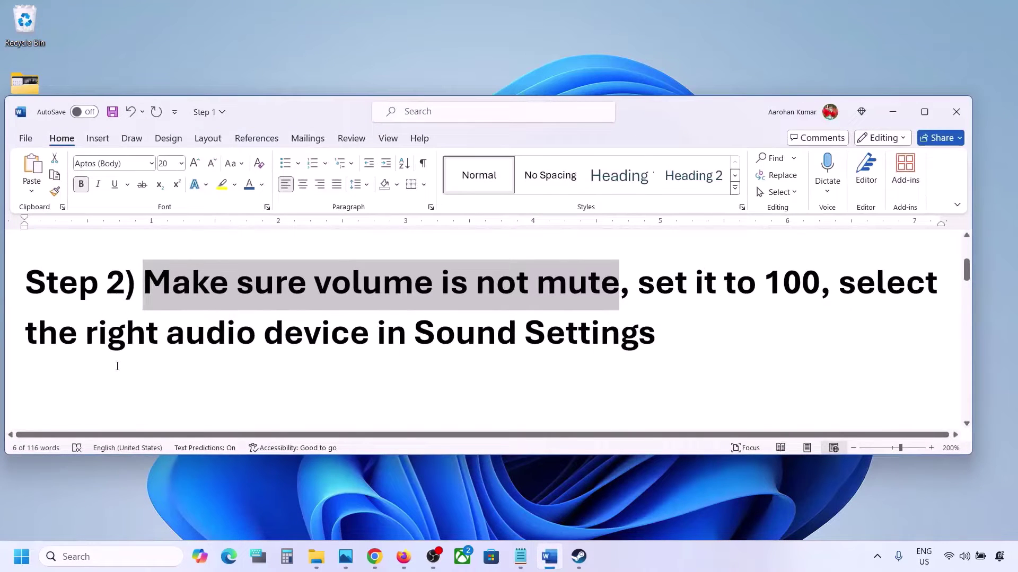
pyautogui.moveTo(84, 344); pyautogui.dragTo(600, 318)
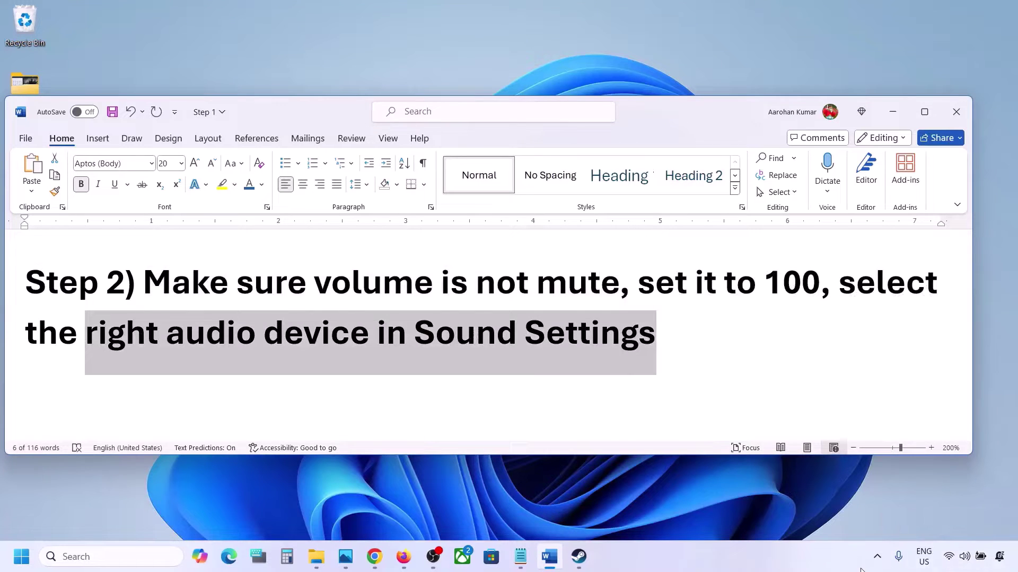
pyautogui.click(964, 560)
pyautogui.rightClick(964, 560)
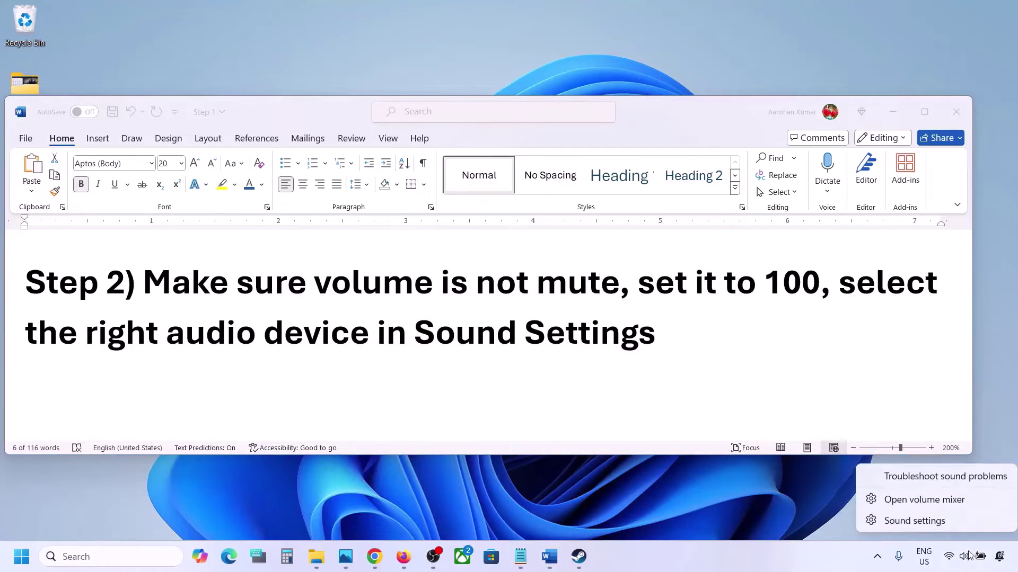
pyautogui.click(914, 521)
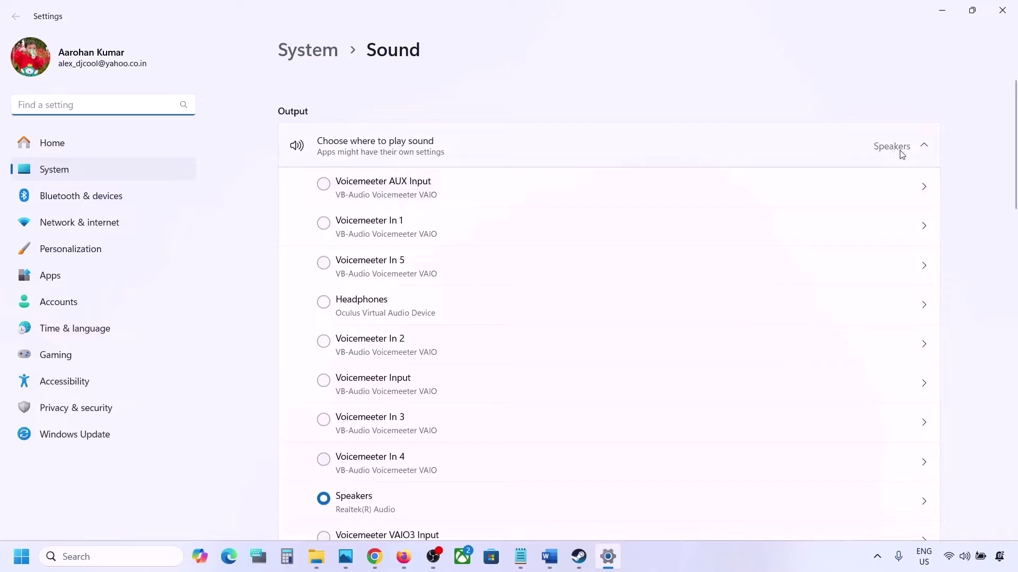
# - Confirm Speakers (Realtek(R) Audio) is selected at volume 100 on the Sound page, then close Settings
pyautogui.scroll(-2, 457, 377)
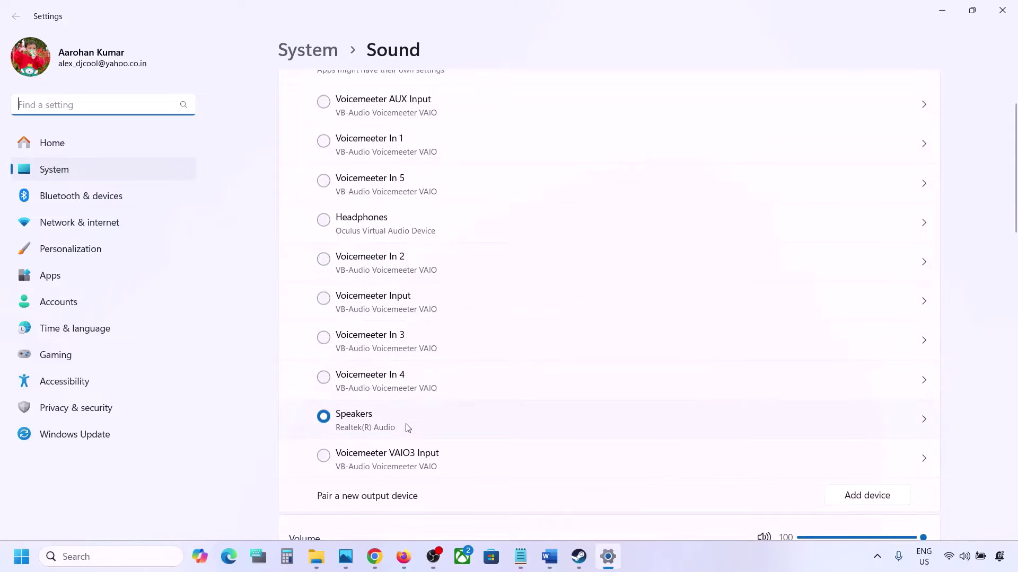
pyautogui.click(371, 422)
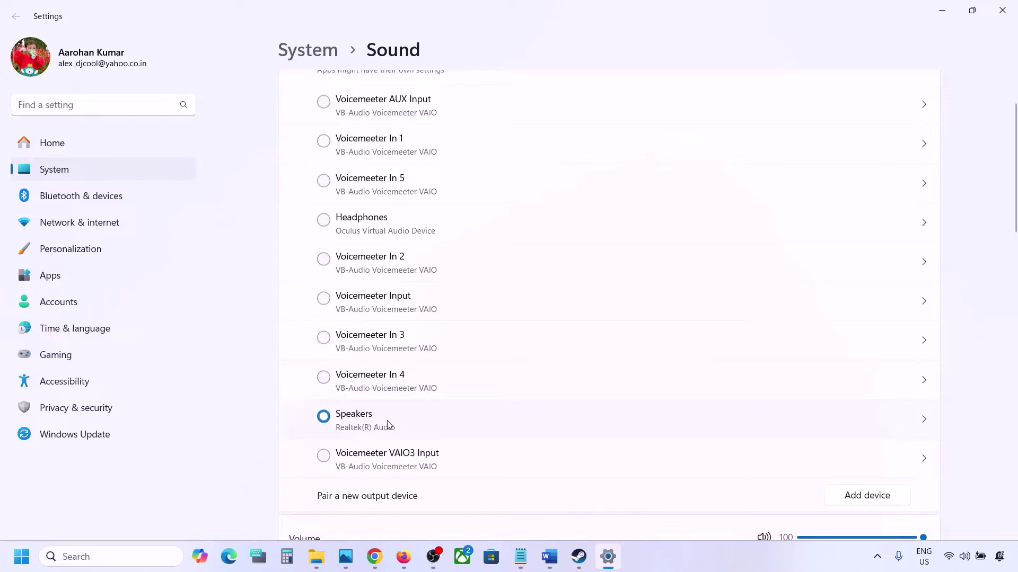
pyautogui.scroll(-5, 387, 424)
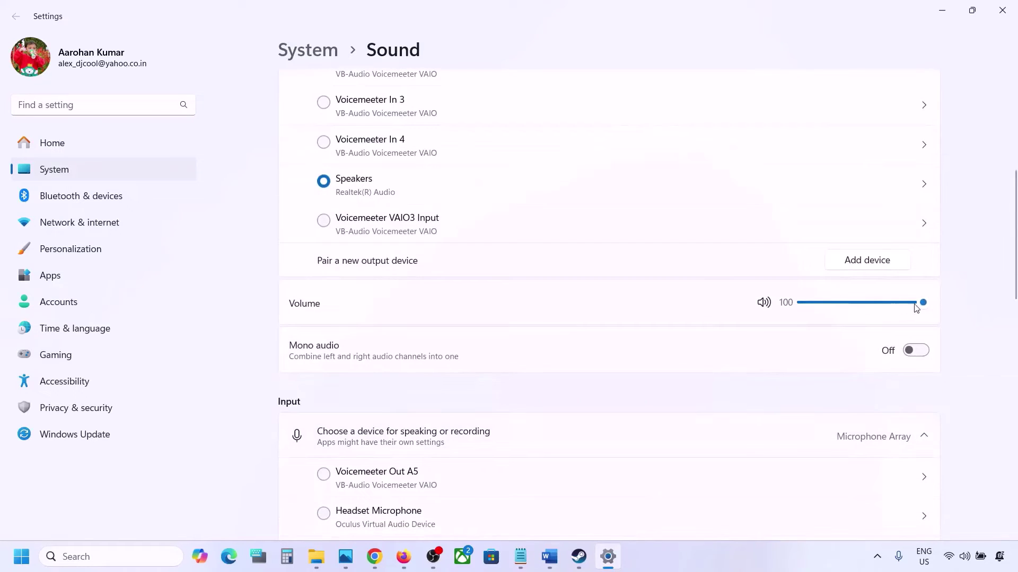
pyautogui.scroll(-6, 675, 381)
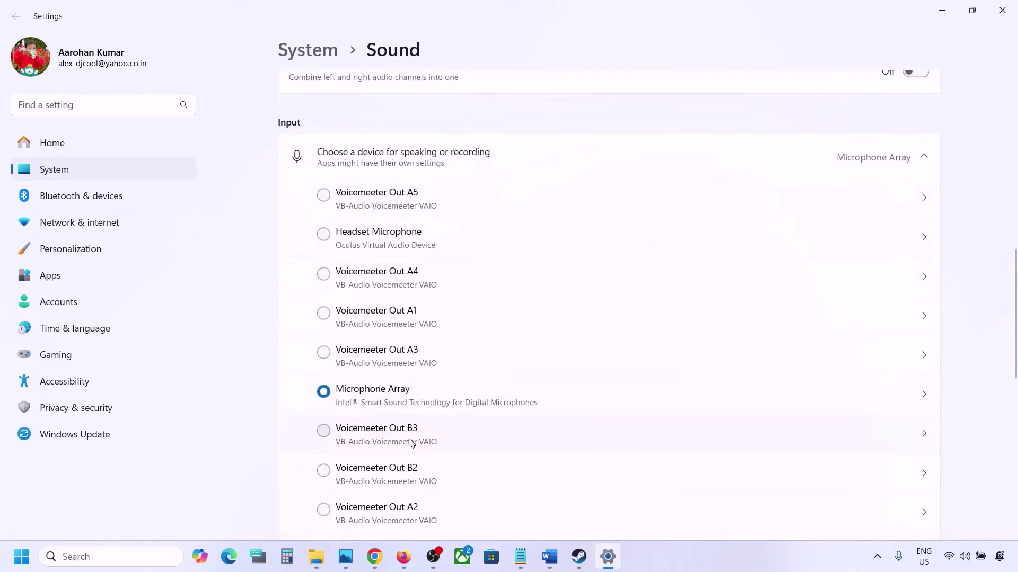
pyautogui.scroll(-2, 409, 440)
pyautogui.scroll(-1, 521, 385)
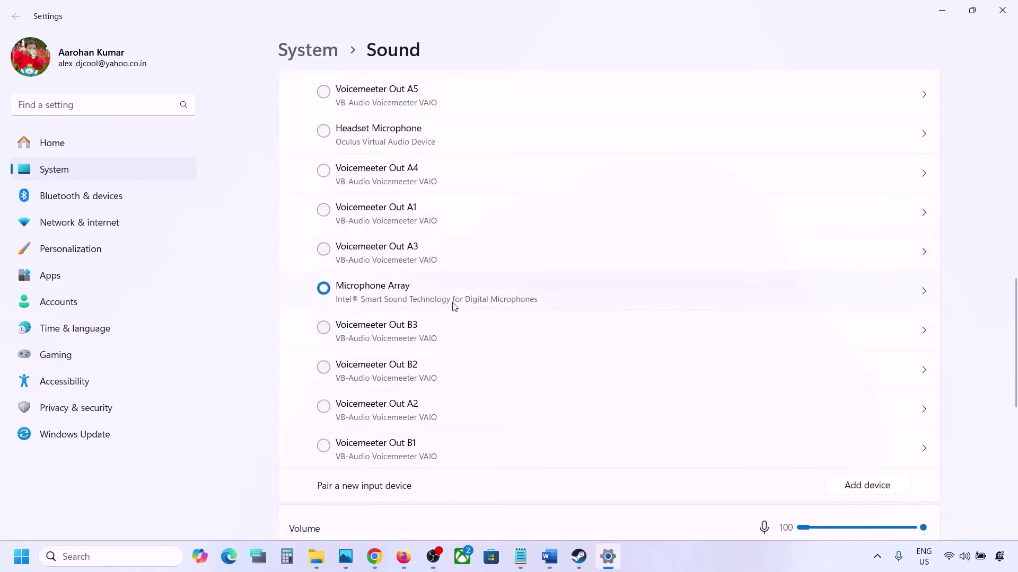
pyautogui.scroll(-4, 454, 305)
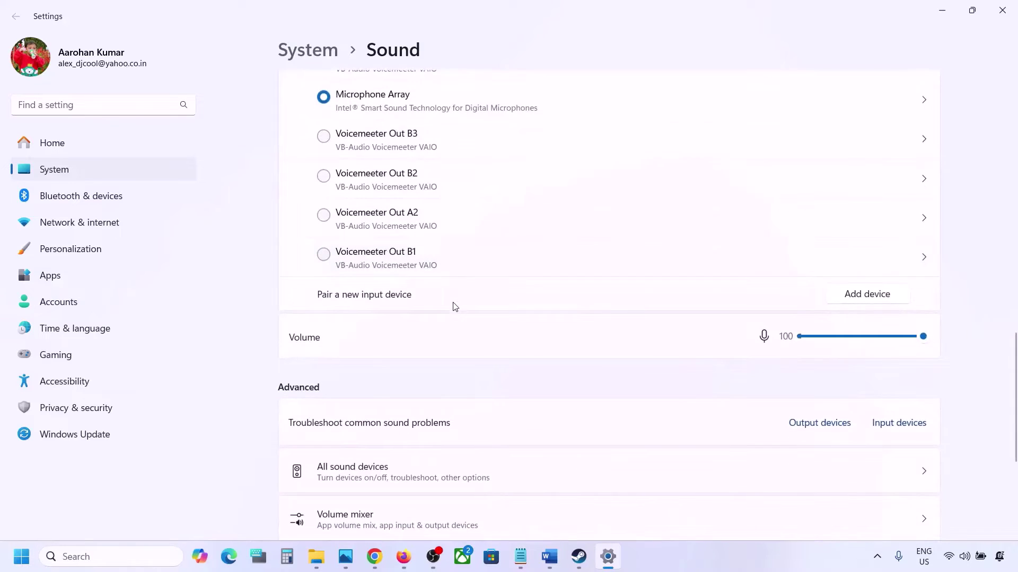
pyautogui.scroll(3, 451, 255)
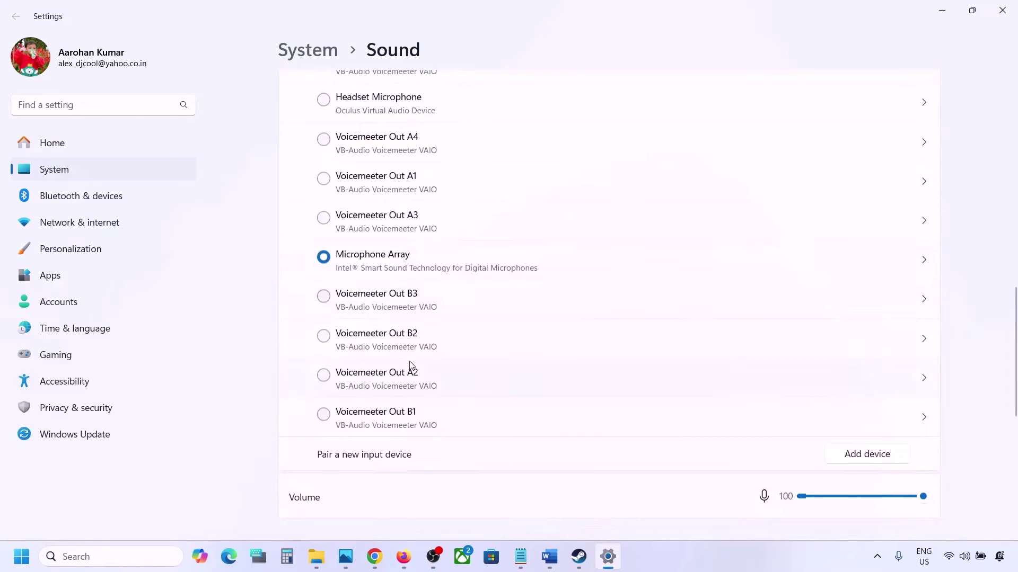
pyautogui.scroll(-6, 409, 370)
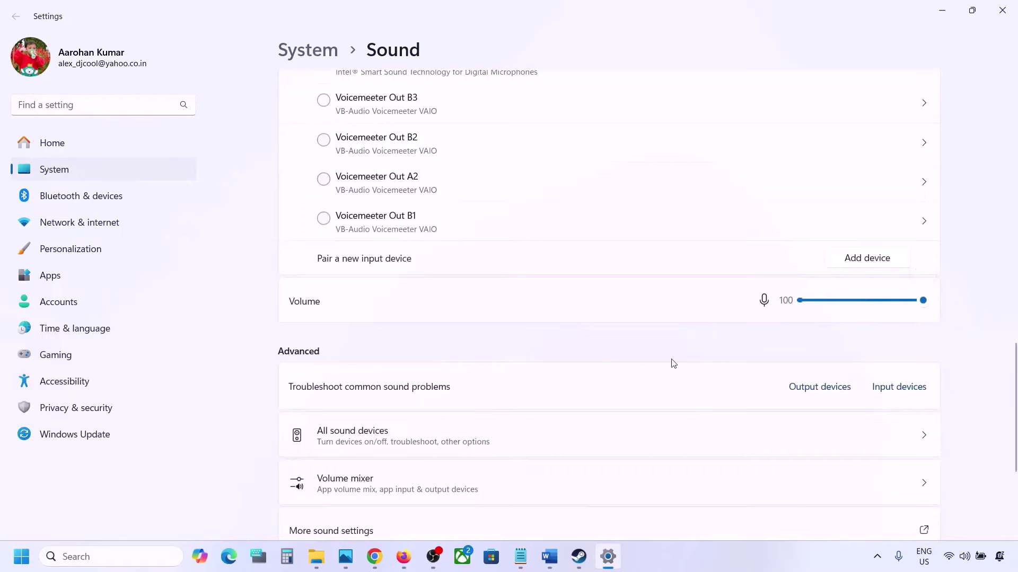
pyautogui.scroll(-2, 673, 363)
pyautogui.scroll(-2, 742, 265)
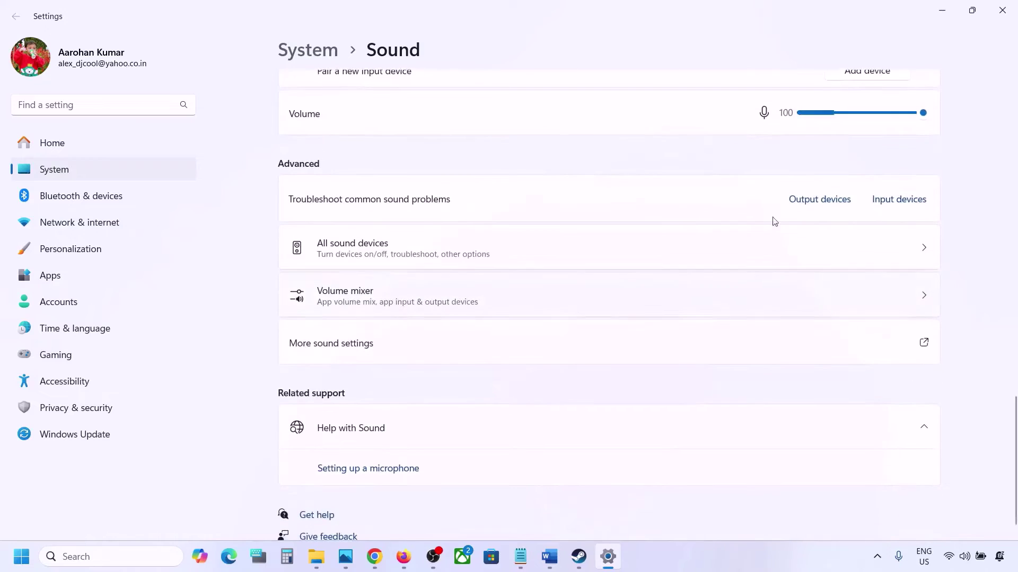
pyautogui.click(1013, 10)
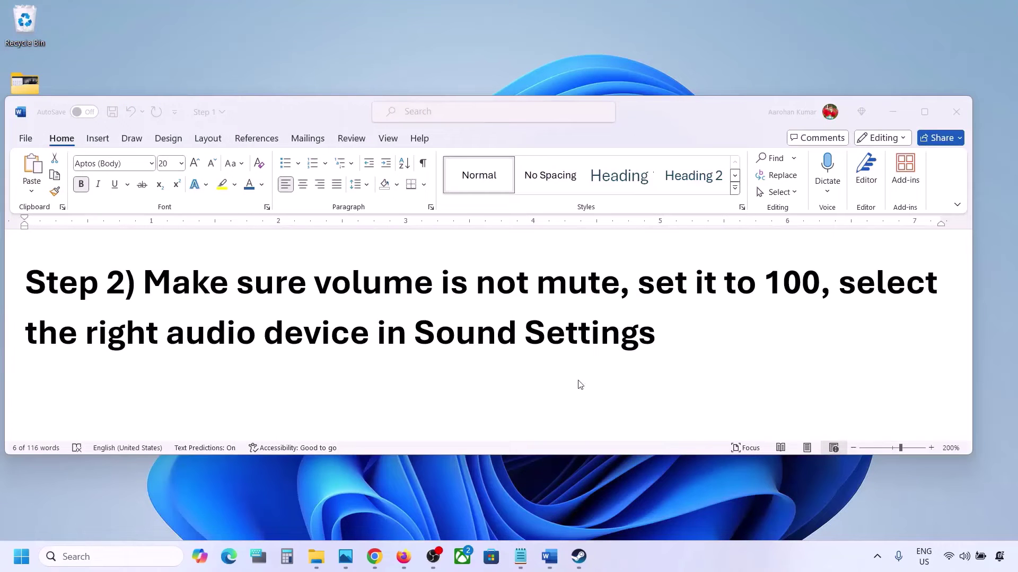
# - Highlight Step 3's 'Restart the game', then the Step 4 sample-rate instruction below it
pyautogui.scroll(-3, 471, 370)
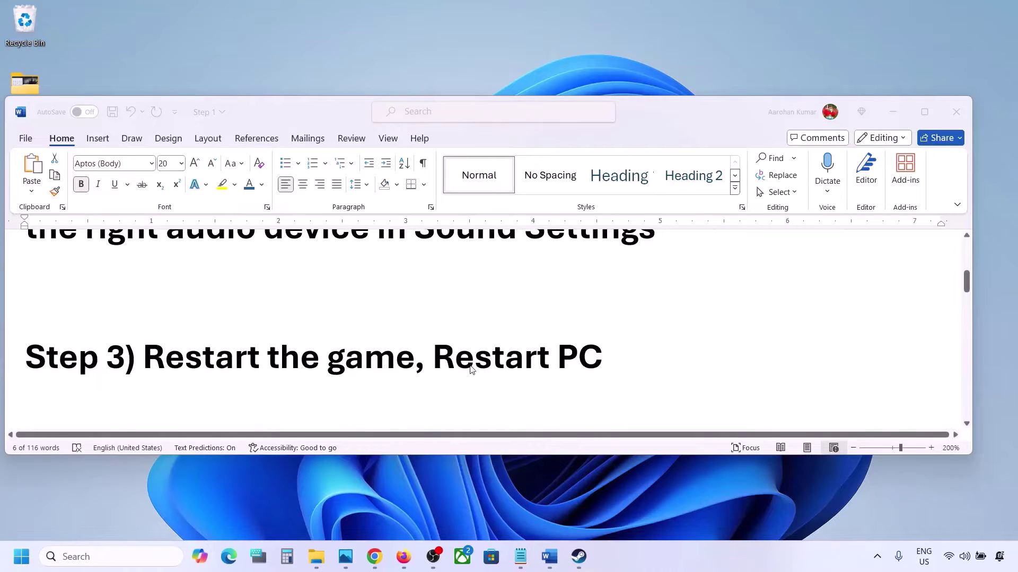
pyautogui.doubleClick(188, 358)
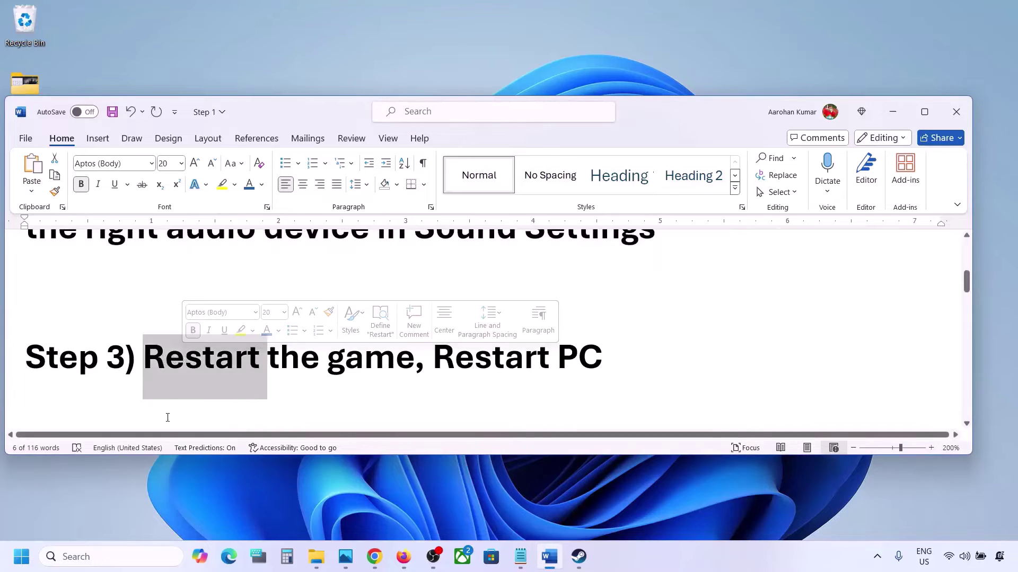
pyautogui.click(281, 355)
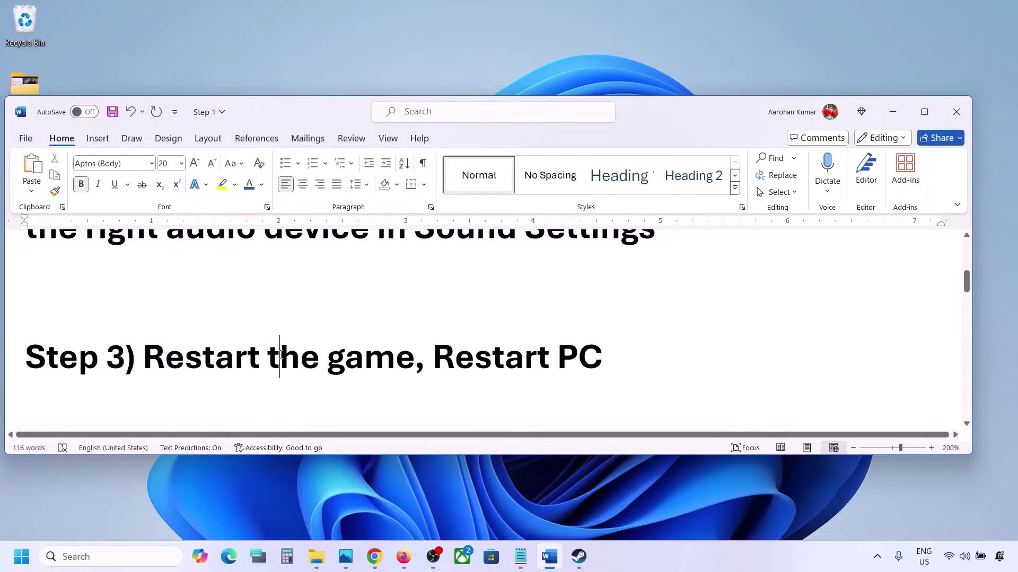
pyautogui.moveTo(177, 362); pyautogui.dragTo(603, 356)
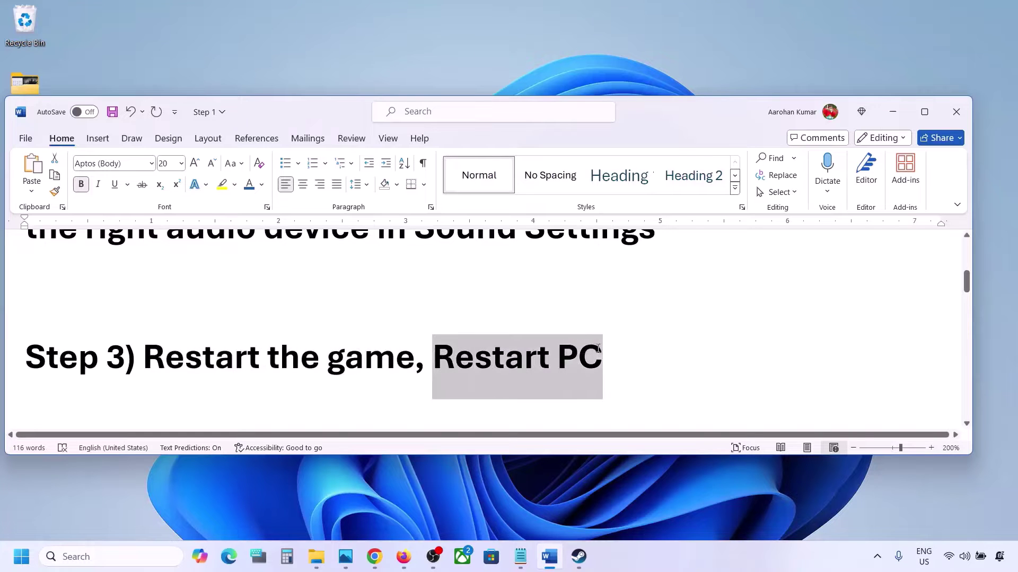
pyautogui.scroll(-3, 321, 349)
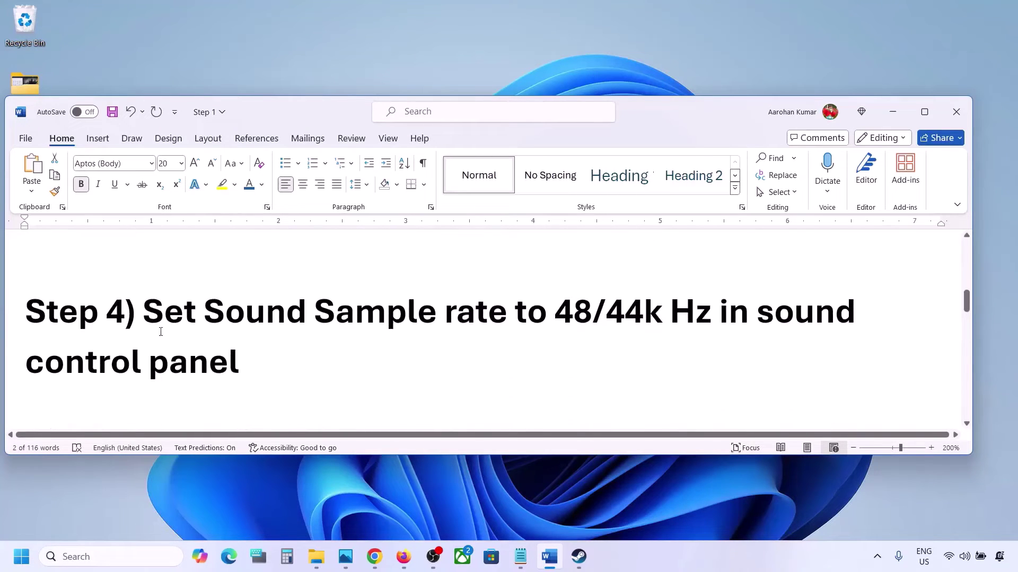
pyautogui.moveTo(148, 312); pyautogui.dragTo(636, 313)
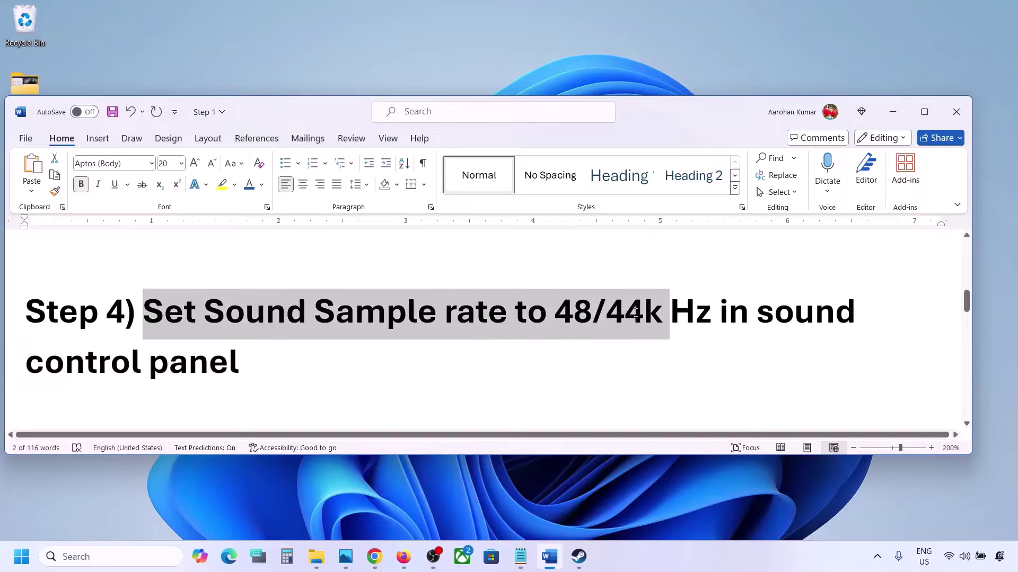
pyautogui.click(647, 315)
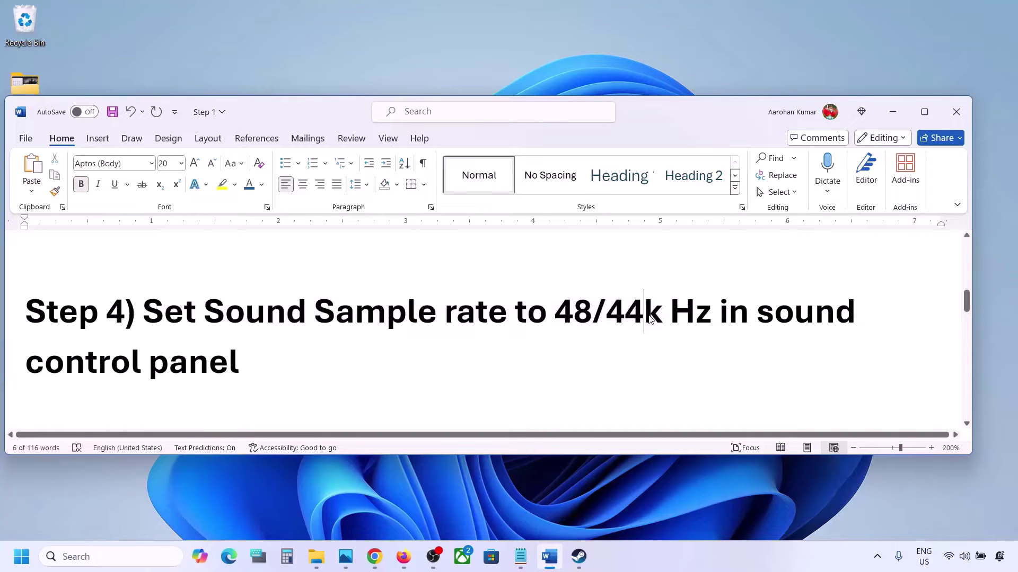
# - Open Control Panel by searching 'control', go to Hardware and Sound's Sound dialog, and move it aside
pyautogui.click(68, 557)
pyautogui.write('control')
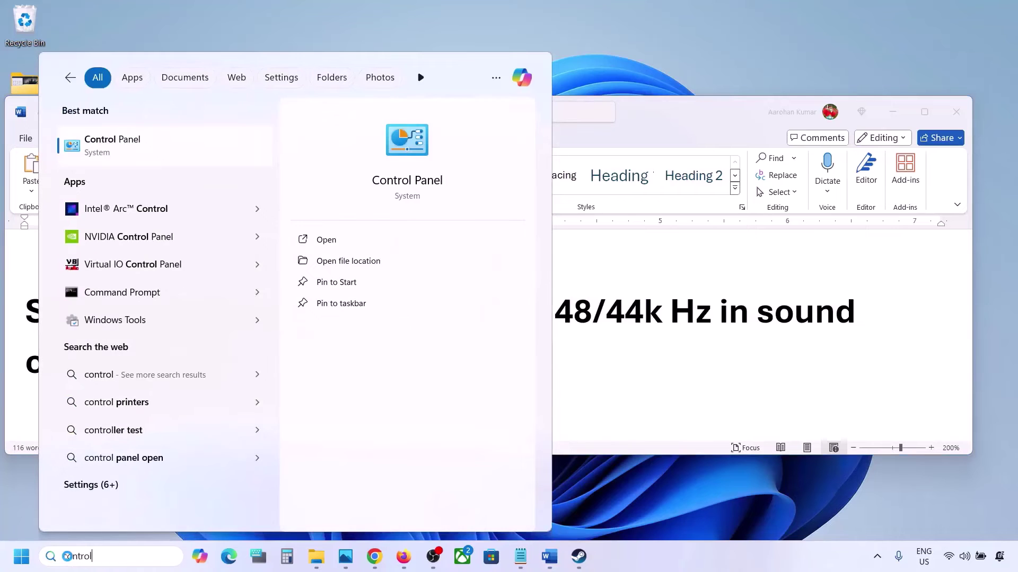
pyautogui.press('Return')
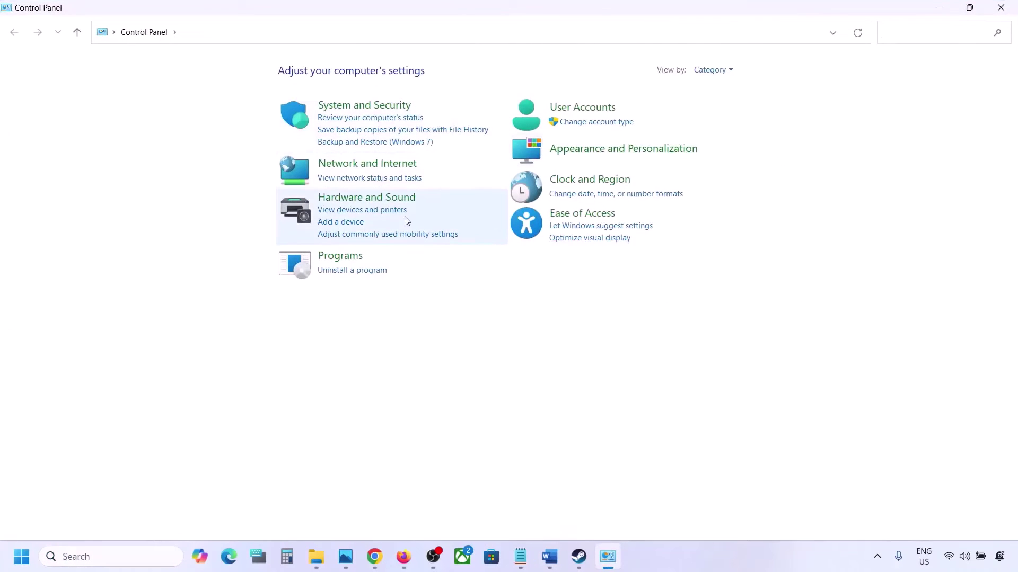
pyautogui.click(364, 198)
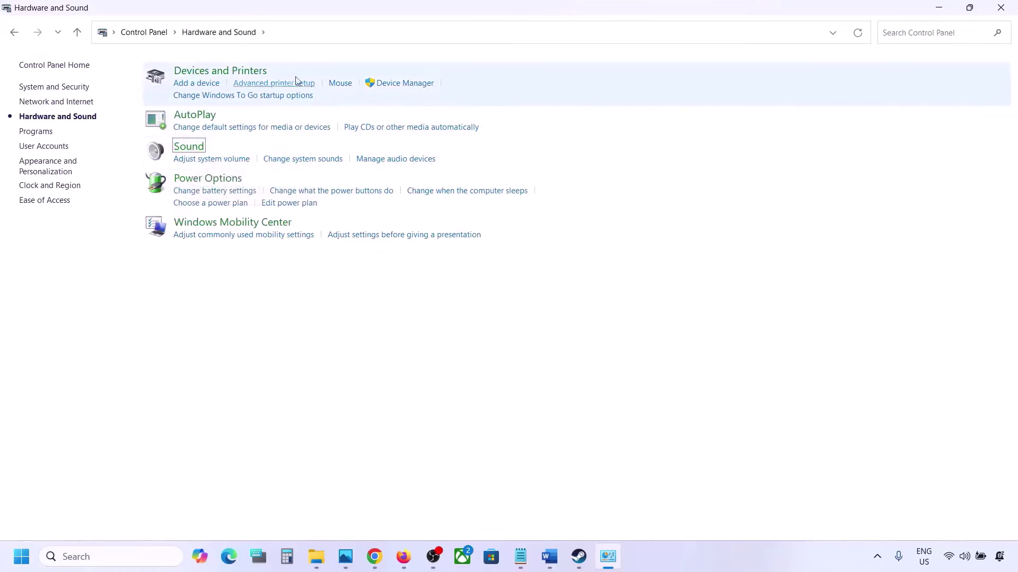
pyautogui.moveTo(197, 59); pyautogui.dragTo(459, 133)
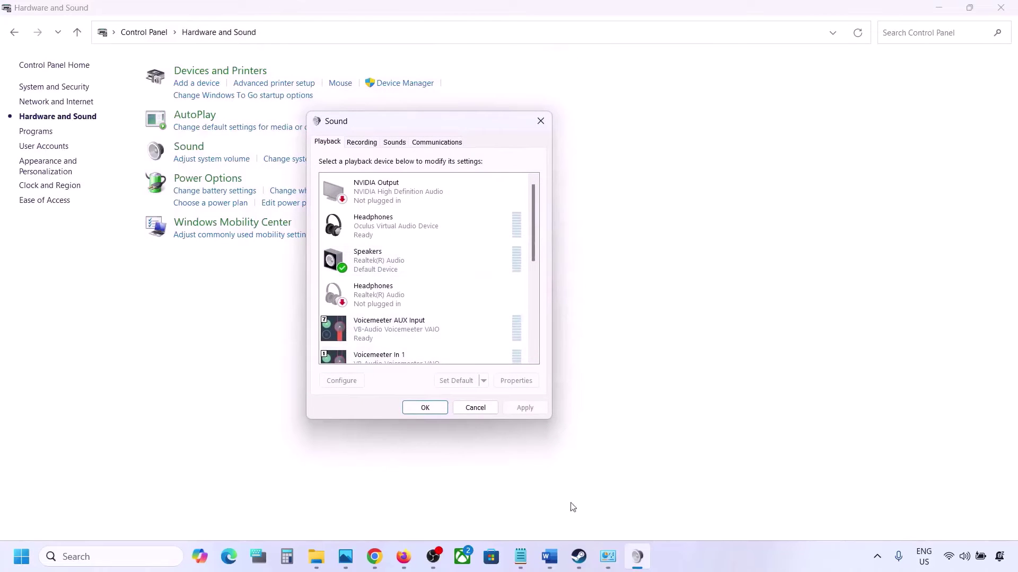
# - Open the Properties of the Speakers (Realtek(R) Audio) playback device
pyautogui.click(557, 556)
pyautogui.click(556, 556)
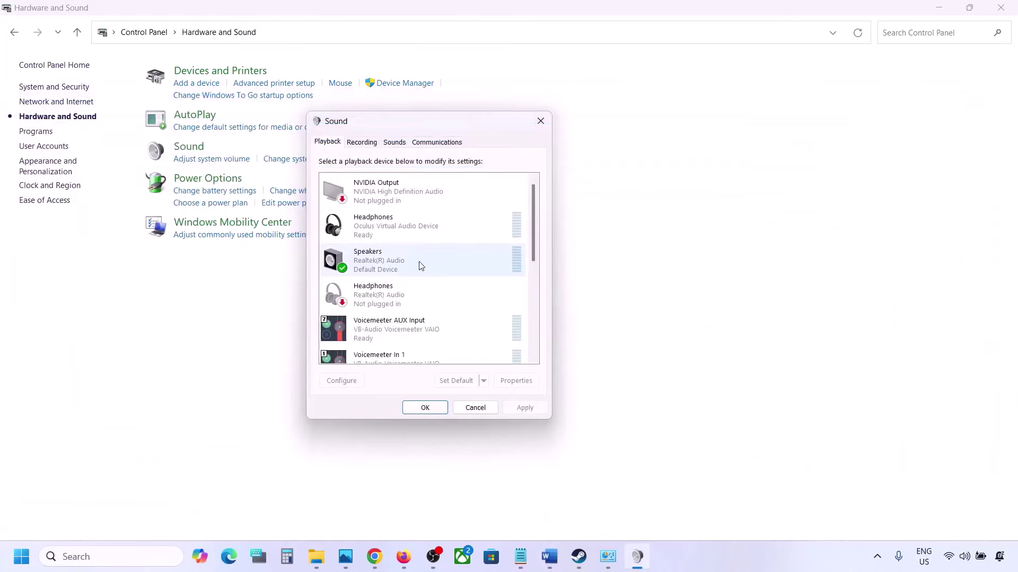
pyautogui.click(375, 266)
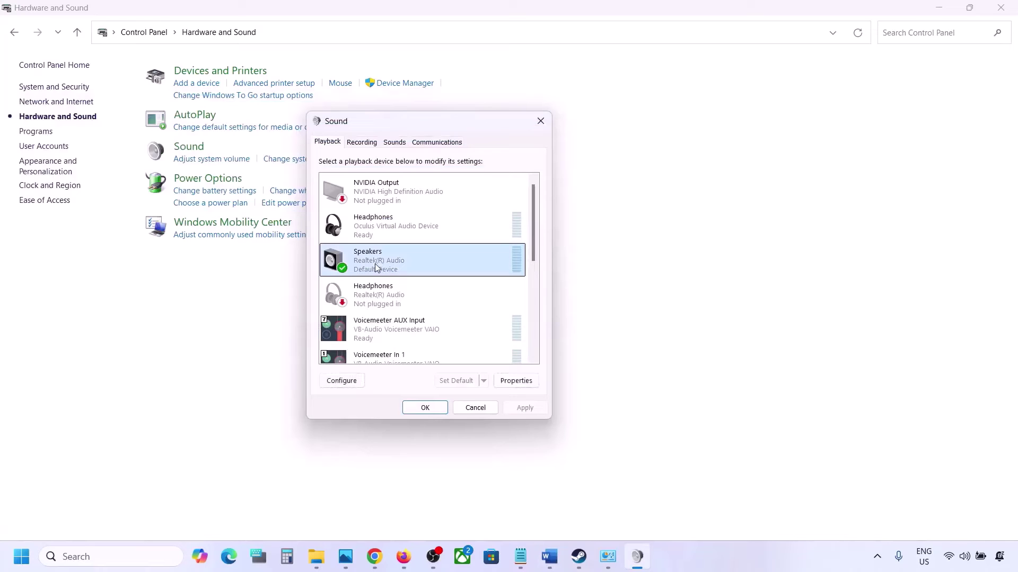
pyautogui.rightClick(430, 265)
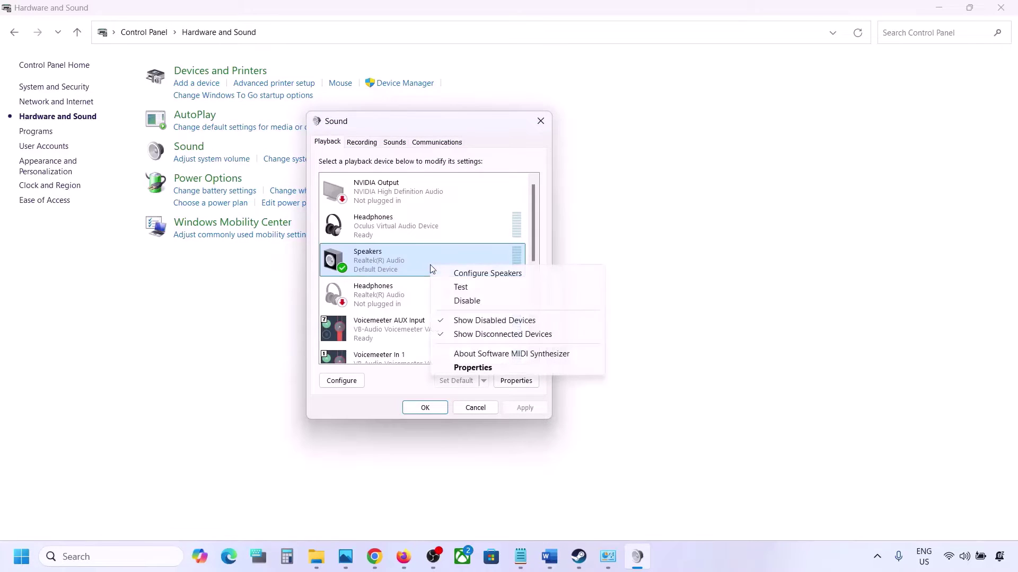
pyautogui.click(480, 367)
# - Review the Advanced tab's default format, leaving it at 24 bit, 48000 Hz, and bring Word back
pyautogui.moveTo(454, 170); pyautogui.dragTo(508, 123)
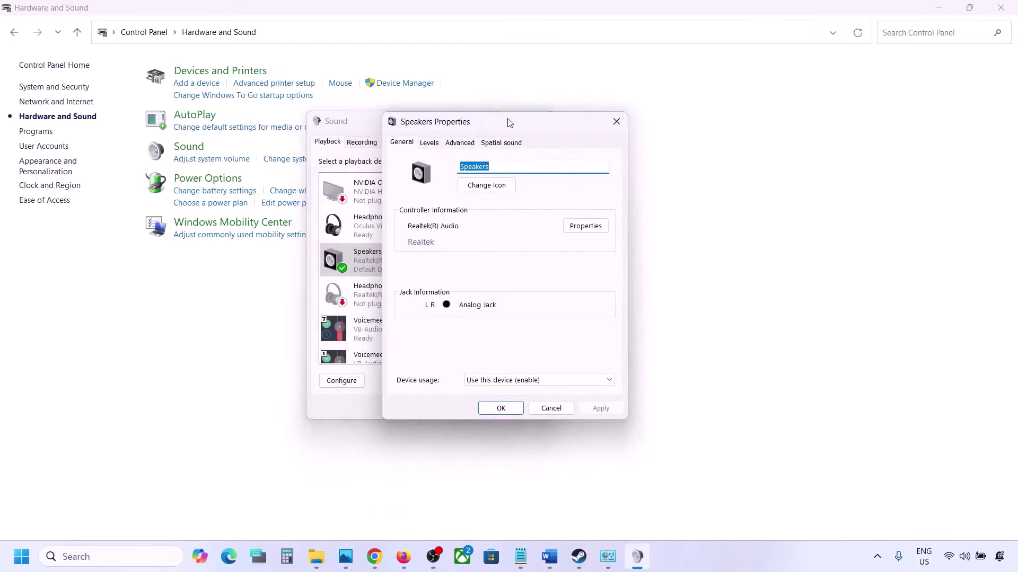
pyautogui.click(459, 144)
pyautogui.click(553, 207)
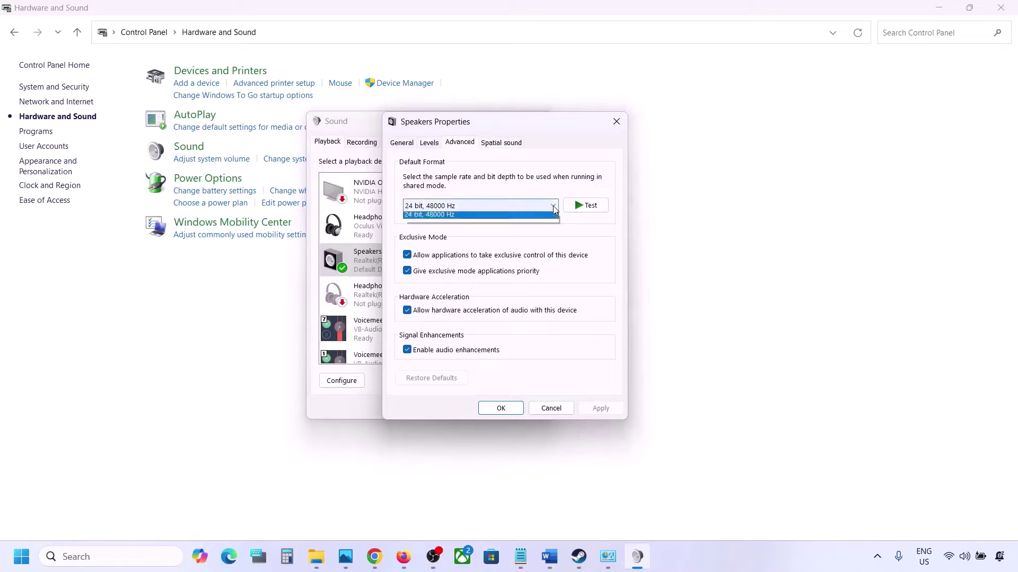
pyautogui.click(596, 258)
pyautogui.click(549, 557)
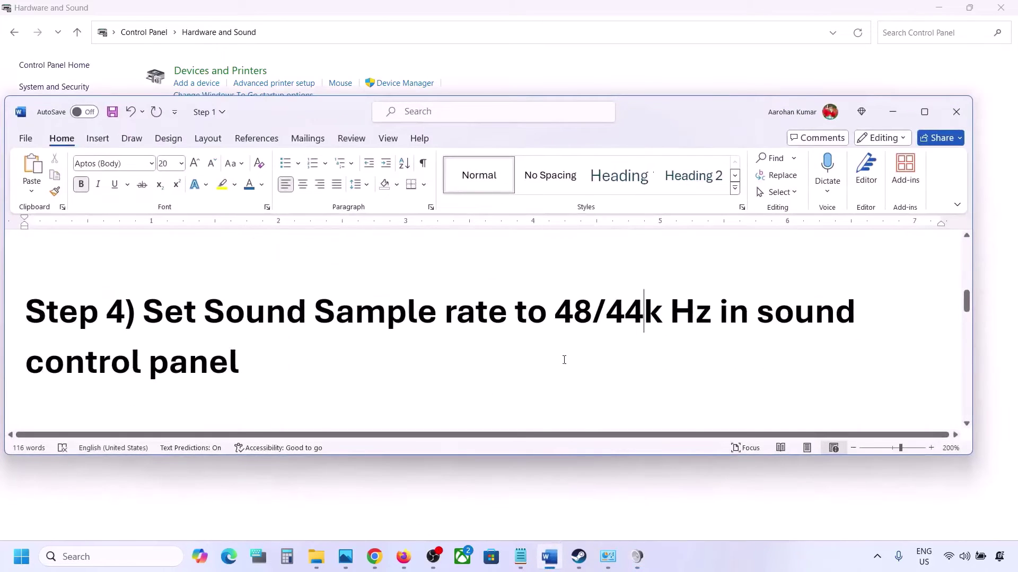
# - Highlight the 48/44k target in Word, then list the Speakers' sample-rate format choices again
pyautogui.moveTo(556, 318); pyautogui.dragTo(669, 318)
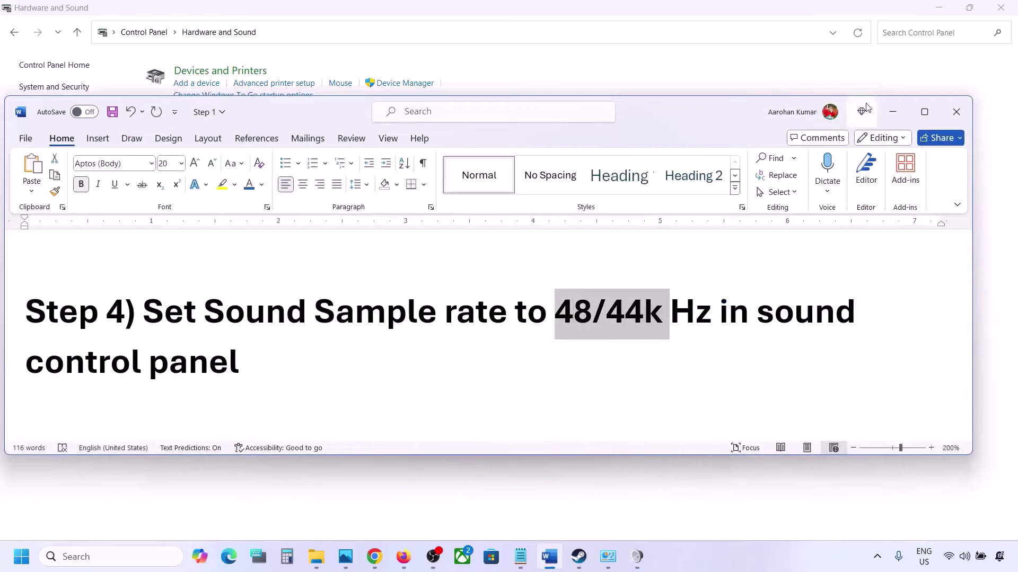
pyautogui.click(893, 112)
pyautogui.click(487, 208)
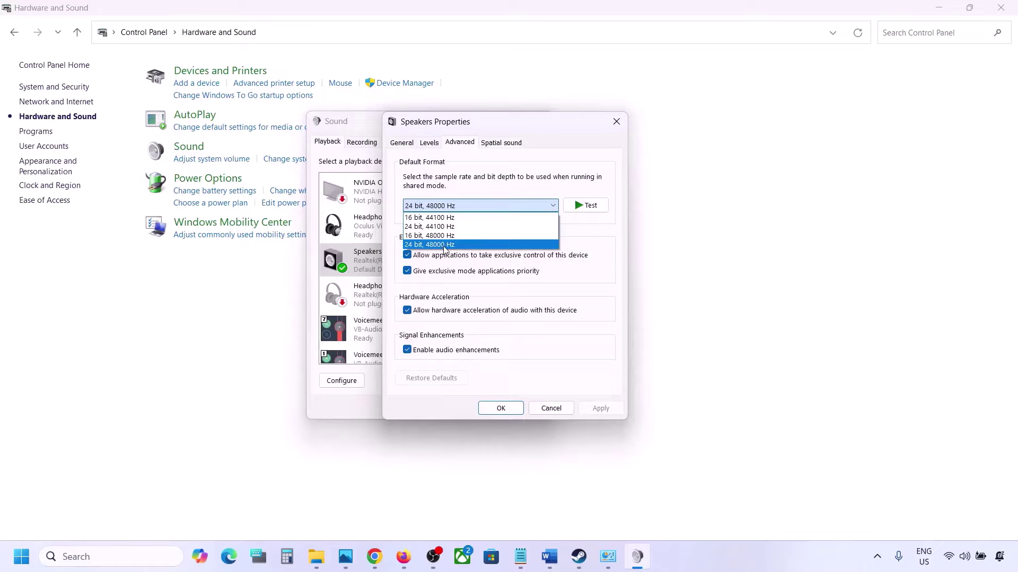
# - Set the speakers' default format to 24 bit, 44100 Hz and apply it despite the device-in-use warning
pyautogui.click(444, 245)
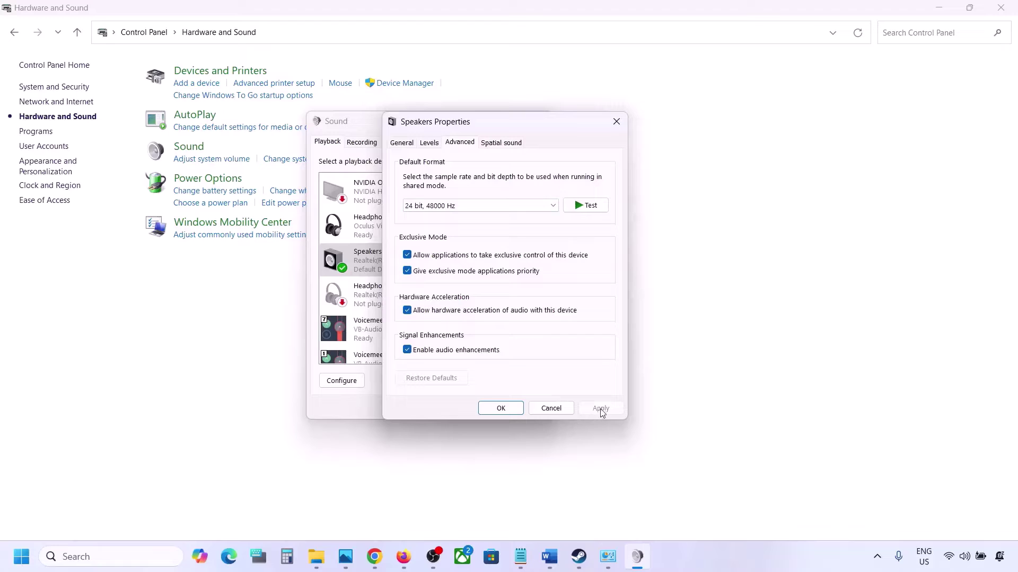
pyautogui.click(511, 210)
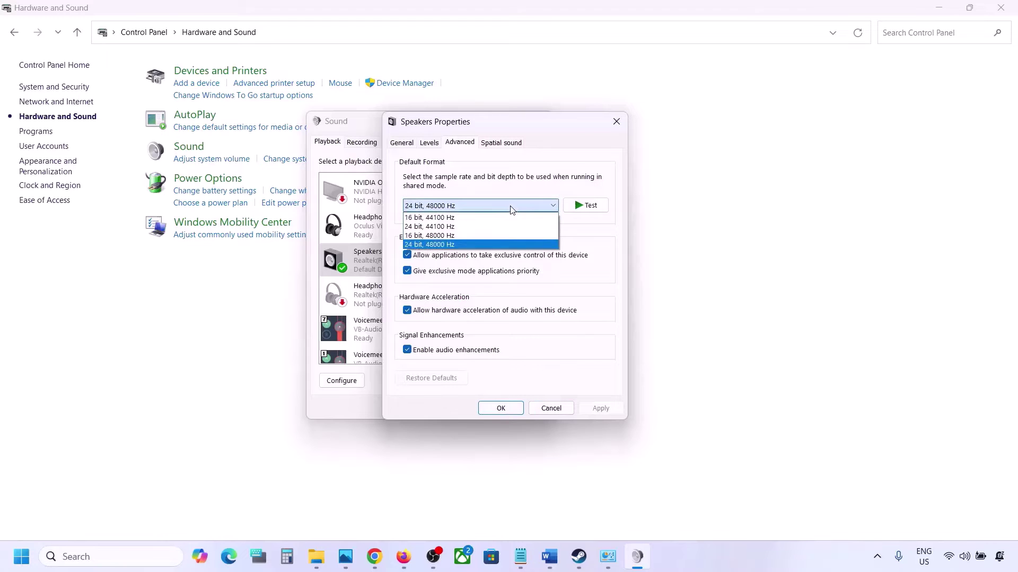
pyautogui.click(451, 227)
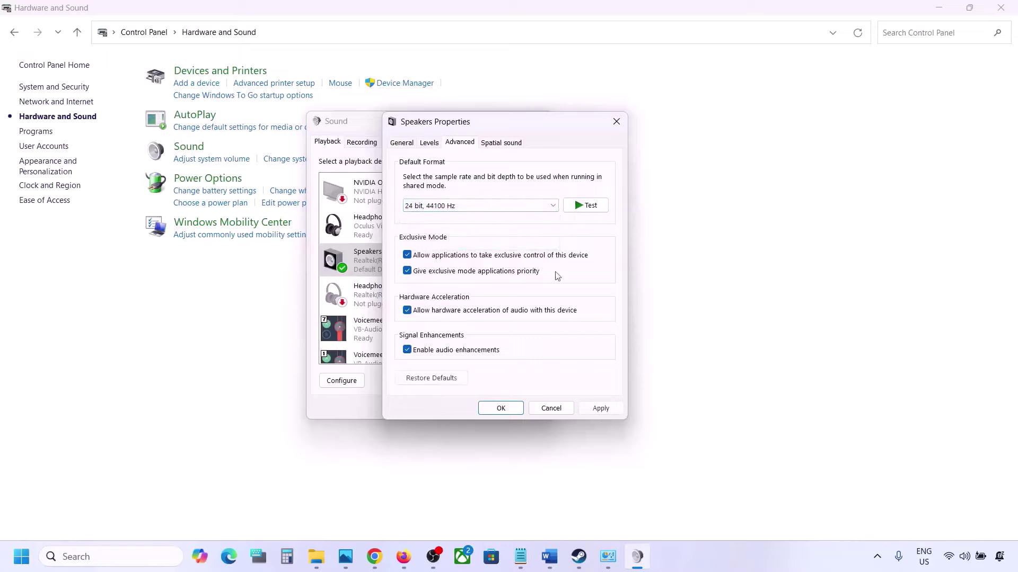
pyautogui.click(593, 411)
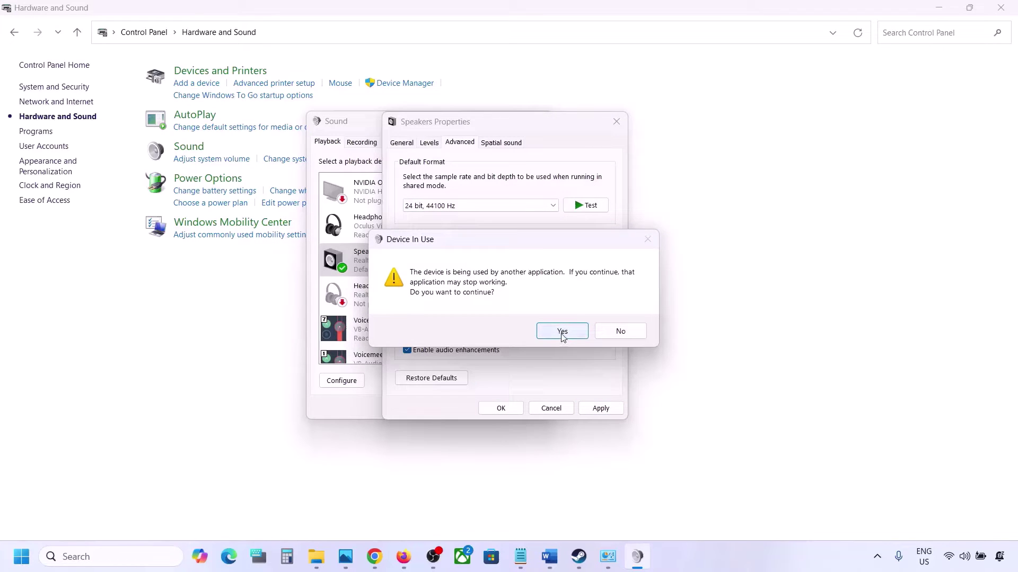
pyautogui.click(562, 333)
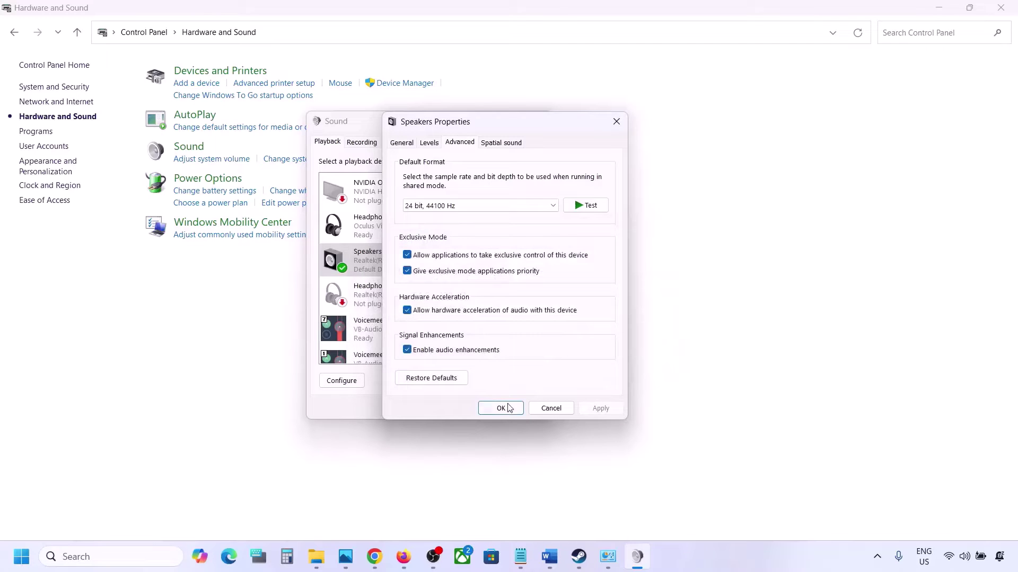
# - Restore the default format to 24 bit, 48000 Hz, apply it, and close both sound dialogs
pyautogui.click(459, 204)
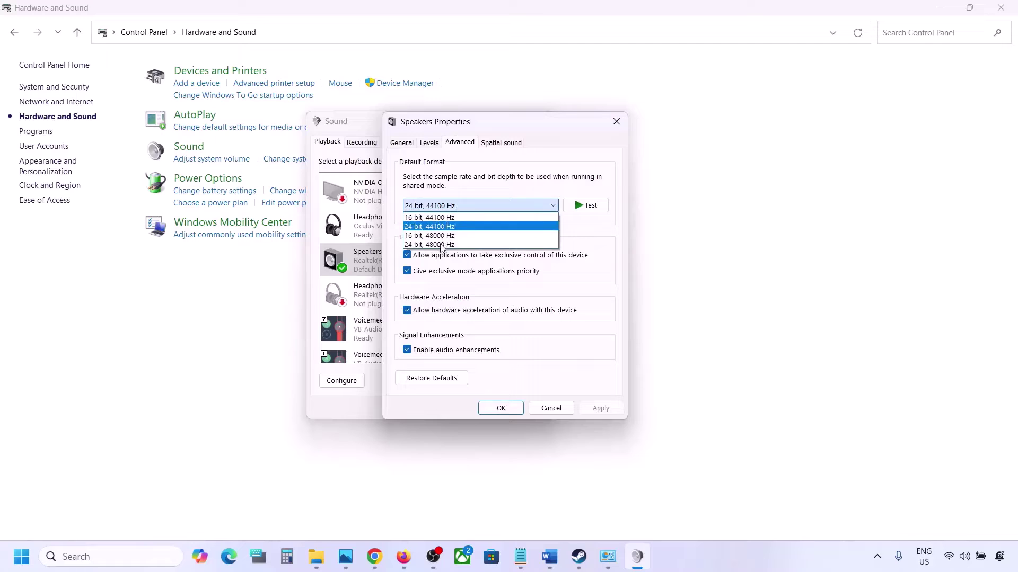
pyautogui.click(441, 245)
pyautogui.click(599, 408)
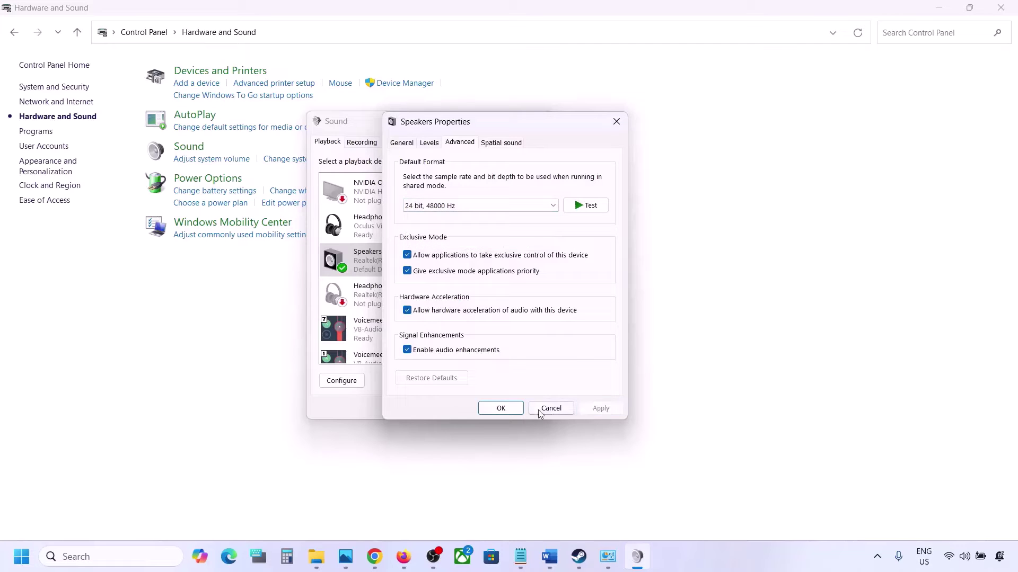
pyautogui.click(501, 408)
pyautogui.click(427, 409)
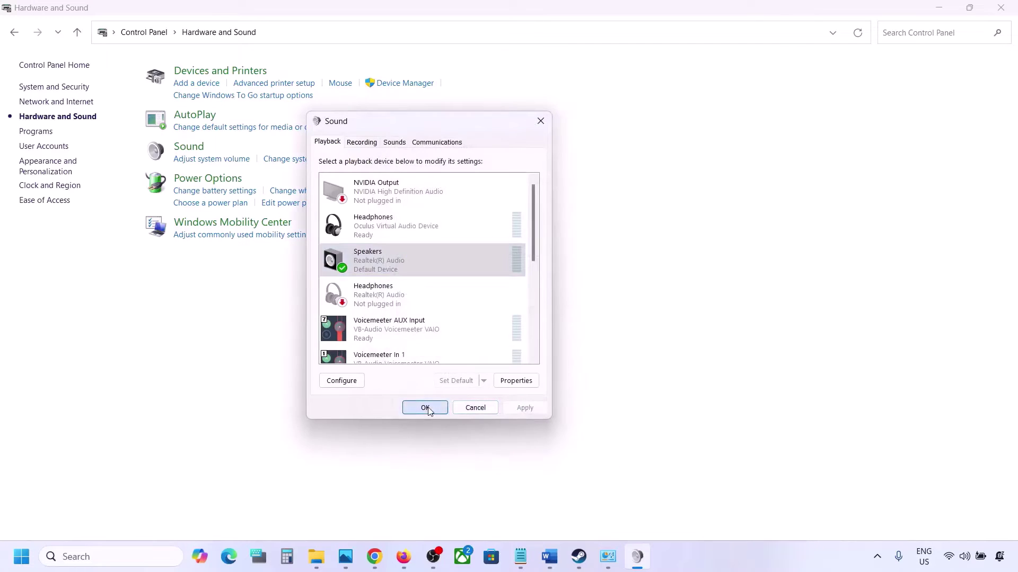
pyautogui.click(550, 556)
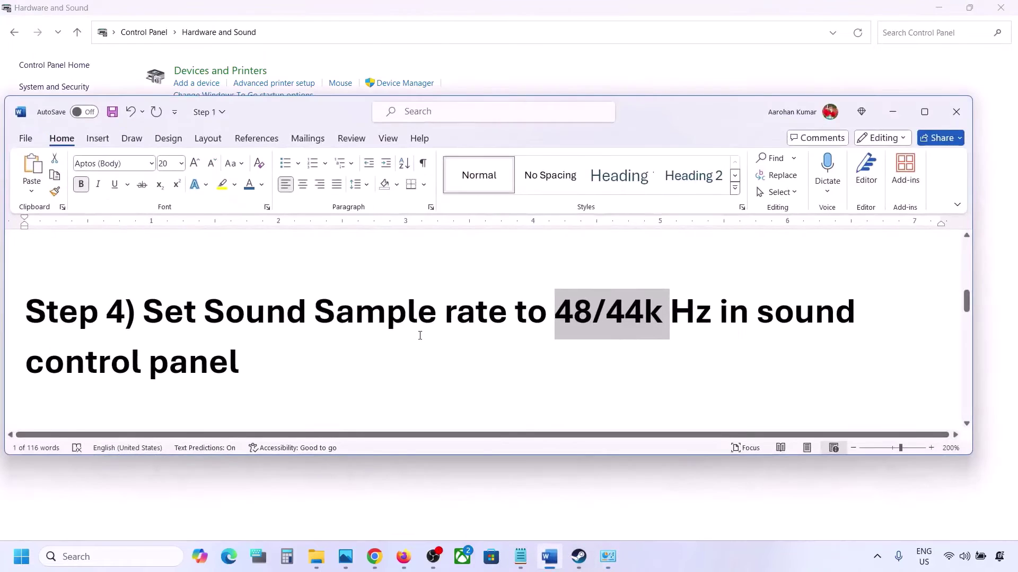
pyautogui.scroll(-5, 417, 335)
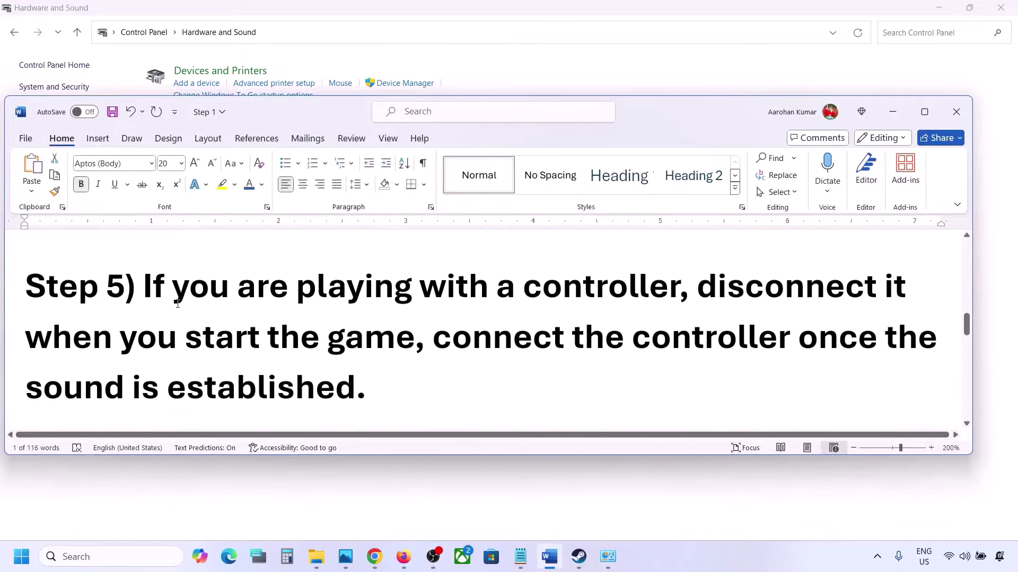
pyautogui.moveTo(165, 293); pyautogui.dragTo(356, 379)
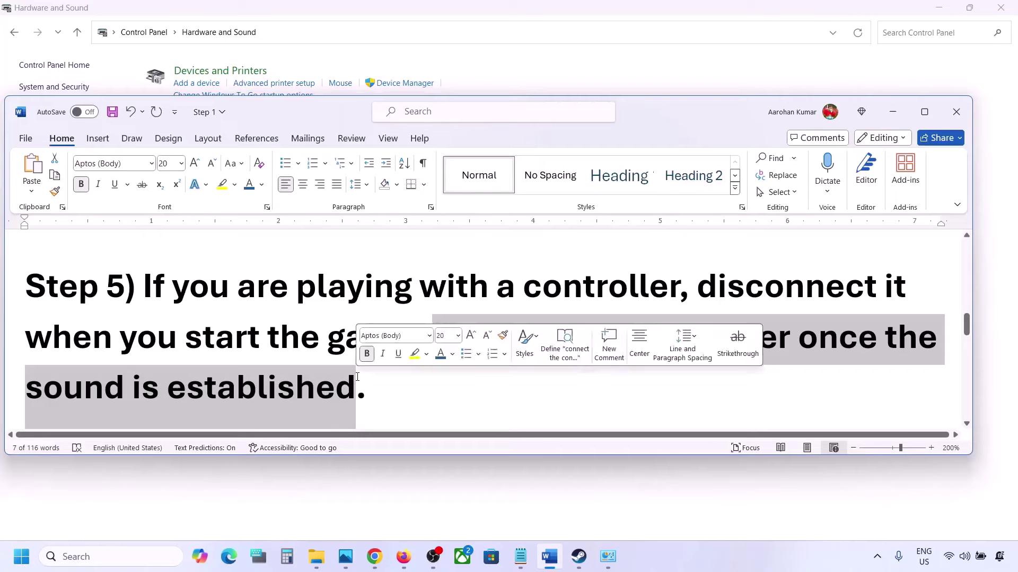
pyautogui.click(358, 377)
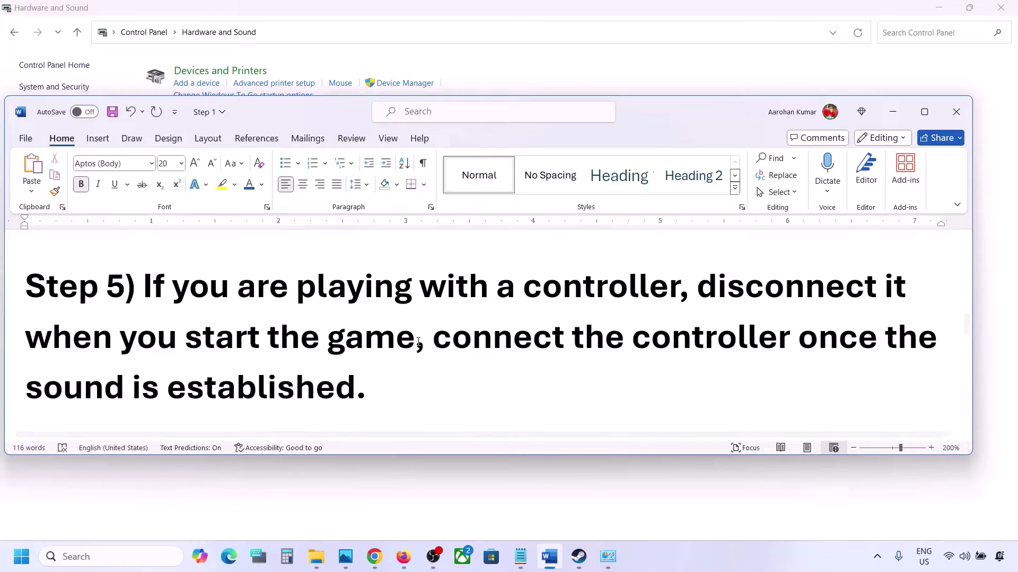
pyautogui.scroll(-3, 418, 342)
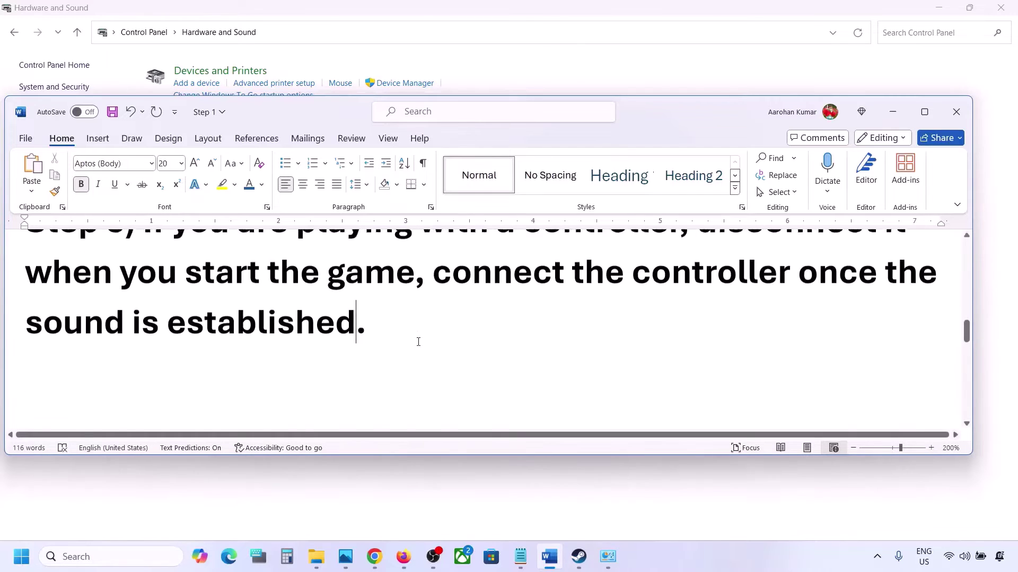
pyautogui.moveTo(162, 354); pyautogui.dragTo(478, 333)
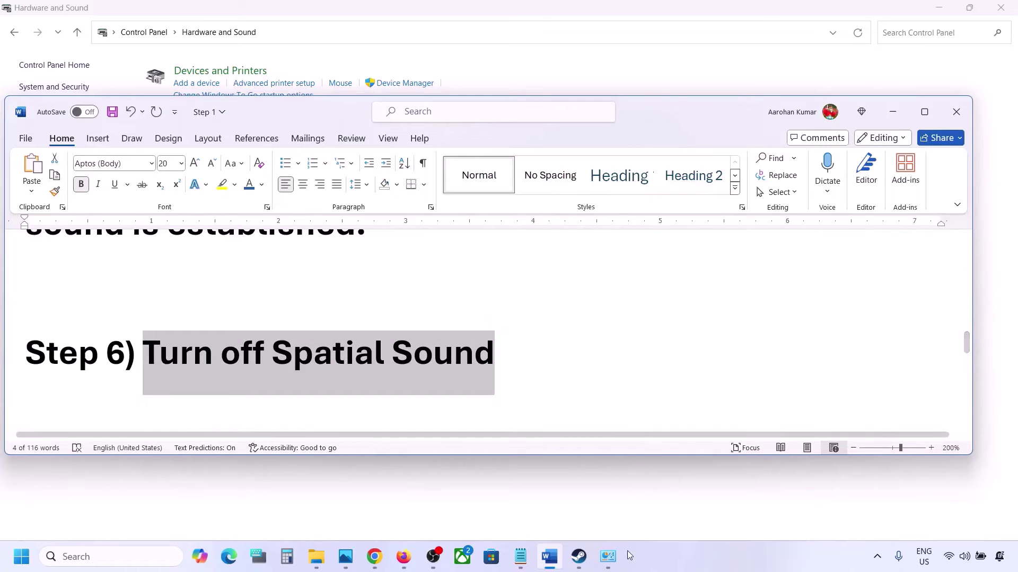
# - Open the Sound dialog from Control Panel's Hardware and Sound section
pyautogui.click(100, 557)
pyautogui.write('control')
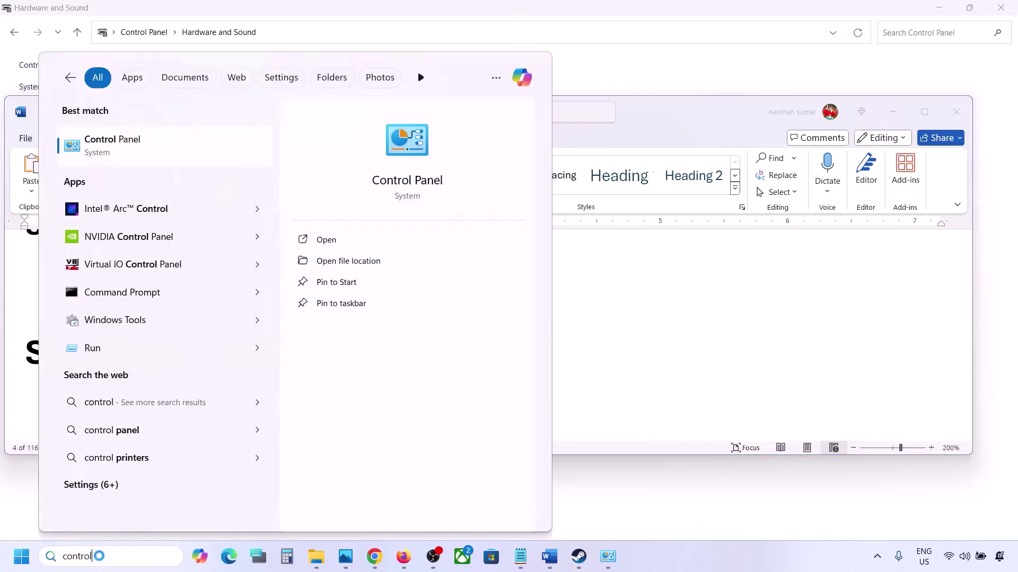
pyautogui.press('Return')
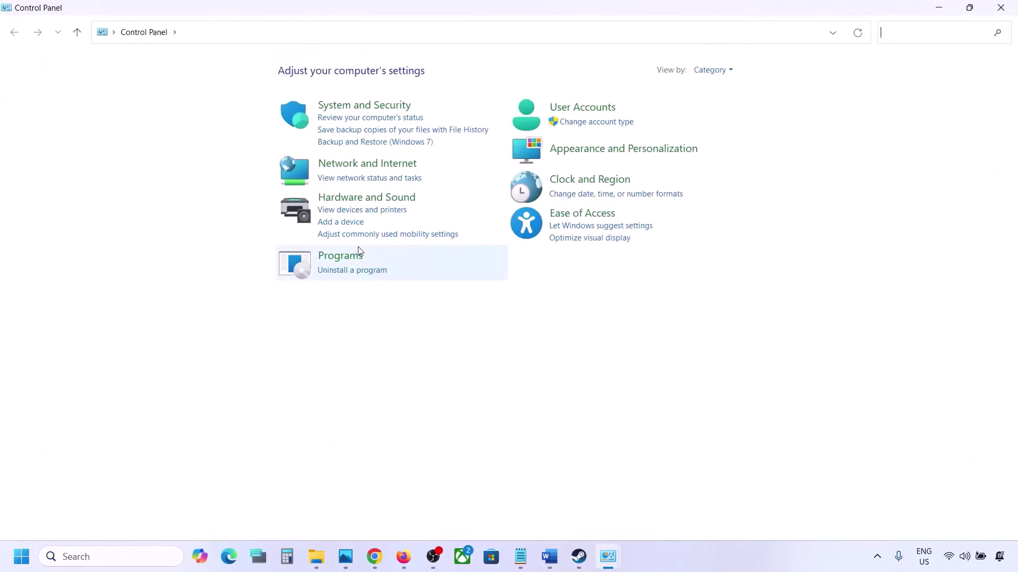
pyautogui.click(360, 196)
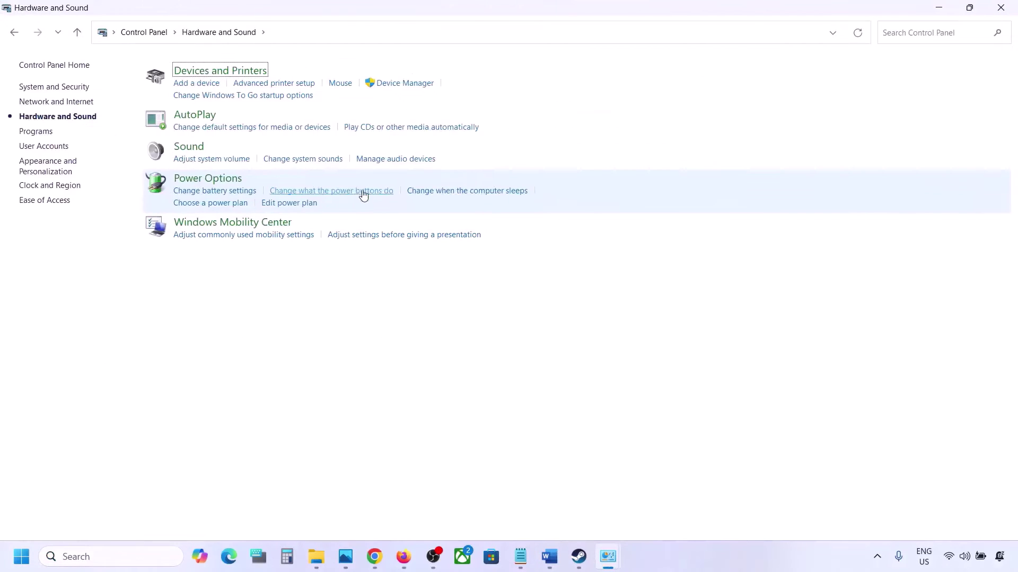
pyautogui.click(195, 152)
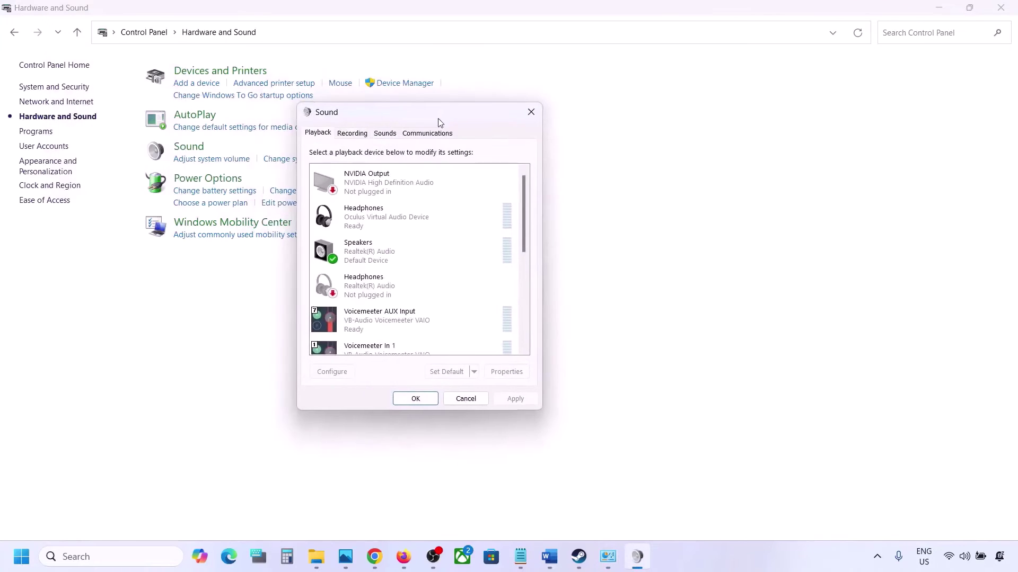
# - Keep Spatial sound set to Off for the Realtek Speakers, apply it, and close the dialogs
pyautogui.click(392, 257)
pyautogui.rightClick(392, 256)
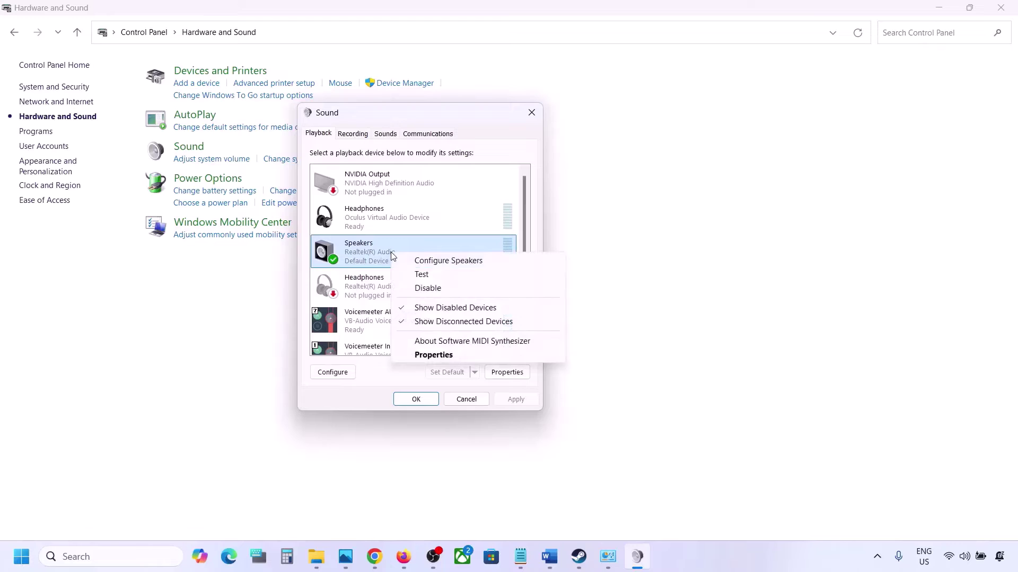
pyautogui.click(433, 355)
pyautogui.click(443, 186)
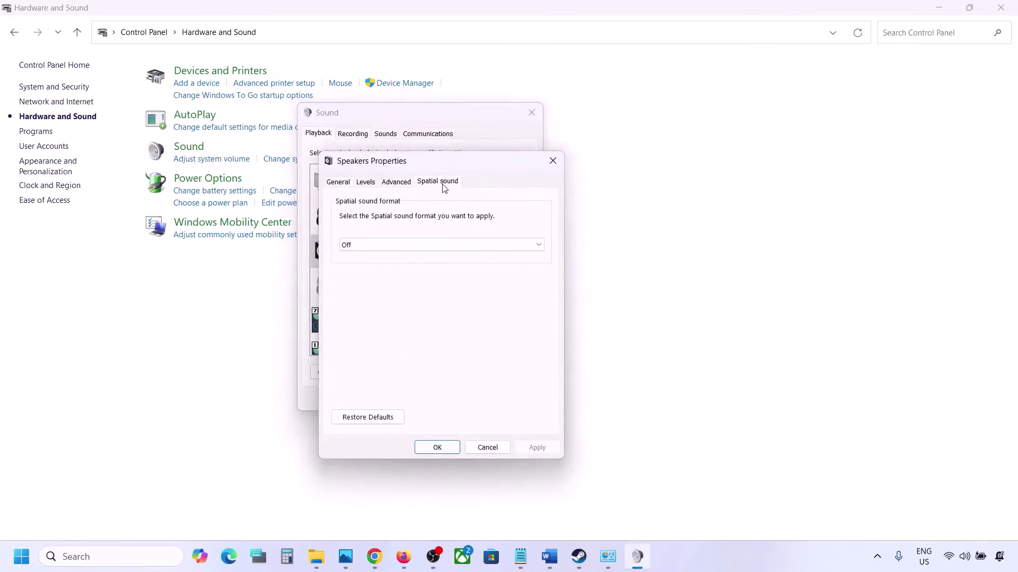
pyautogui.click(386, 244)
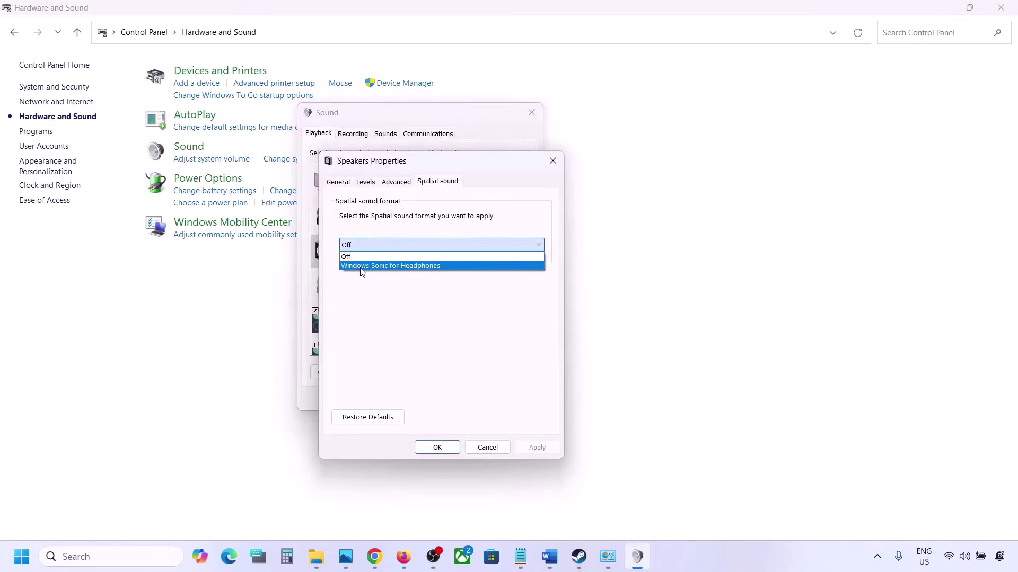
pyautogui.click(349, 257)
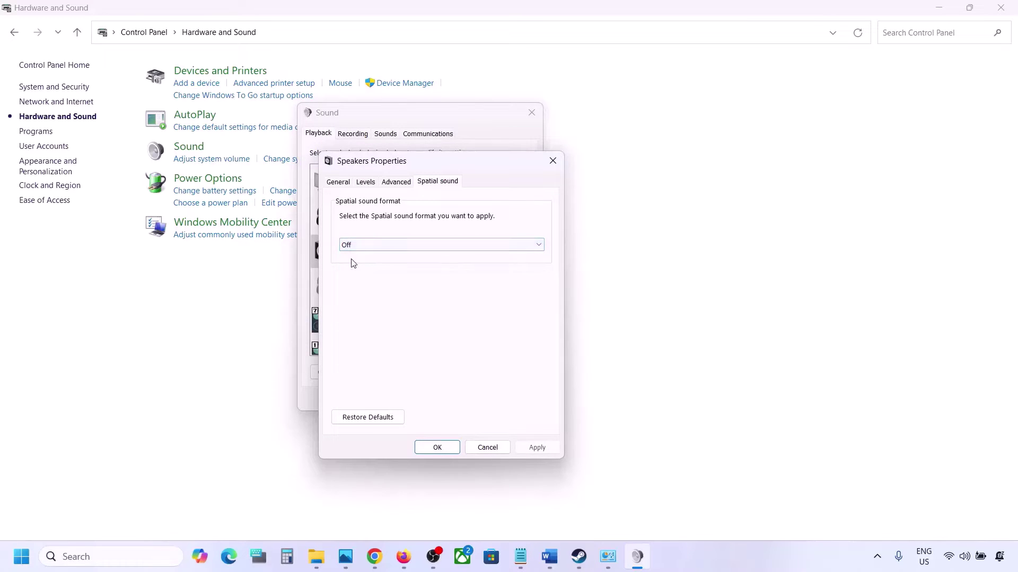
pyautogui.click(535, 452)
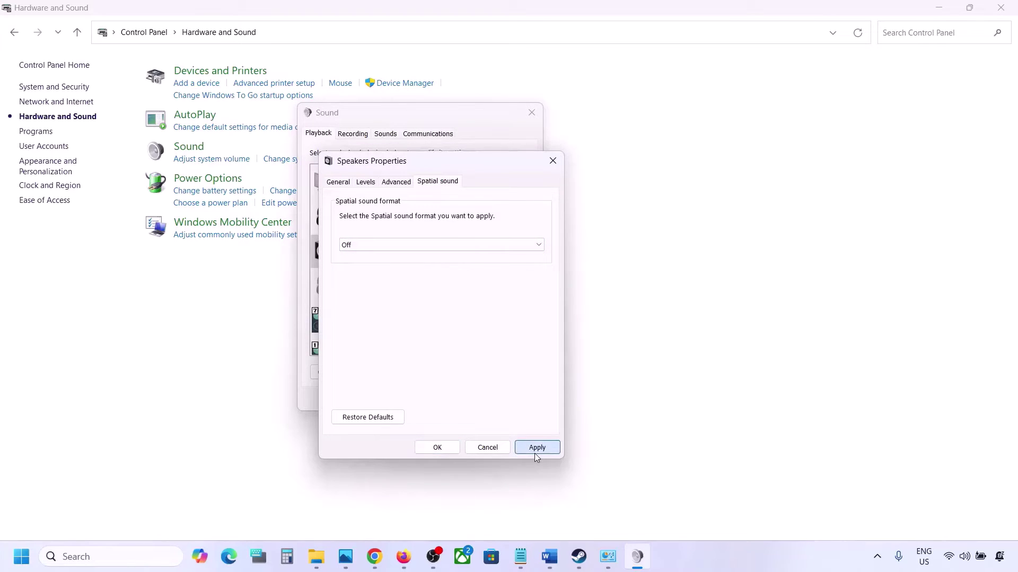
pyautogui.click(441, 449)
pyautogui.click(430, 402)
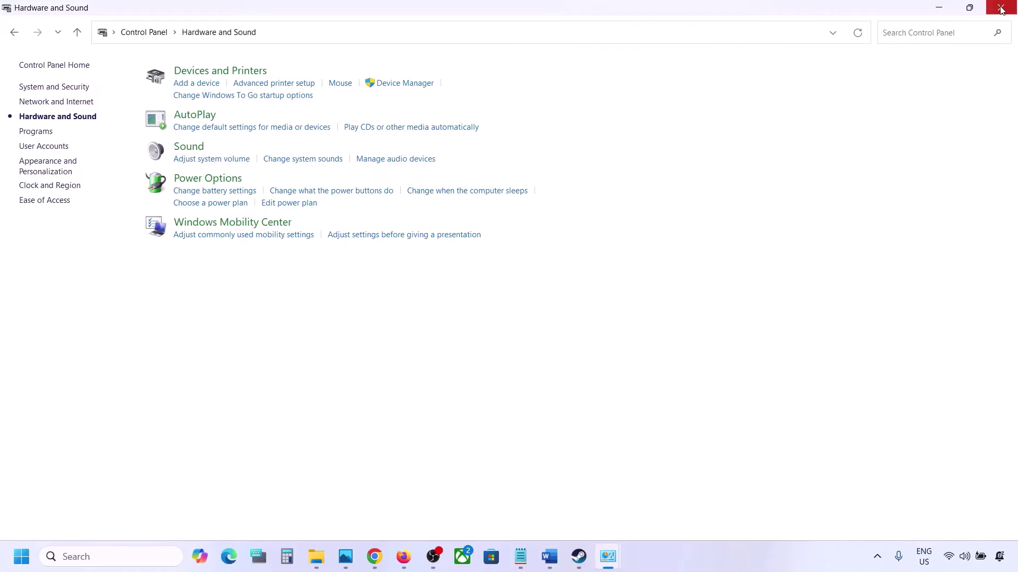
# - Maximize the Word guide and highlight Step 7 on disabling Oculus/voicemeeter devices in Device Manager
pyautogui.hotkey('alt', 'Tab')
pyautogui.scroll(-5, 466, 354)
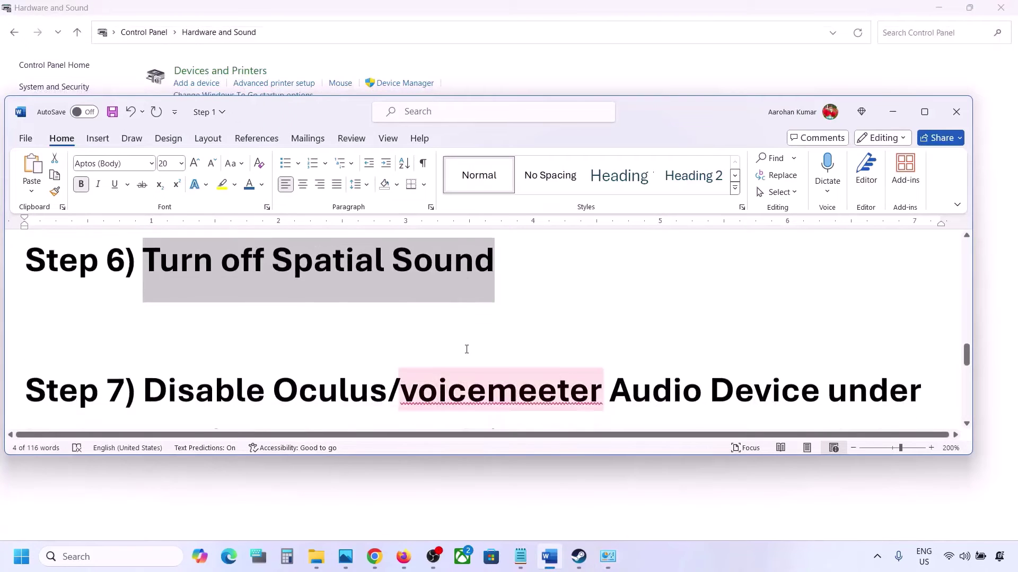
pyautogui.click(924, 113)
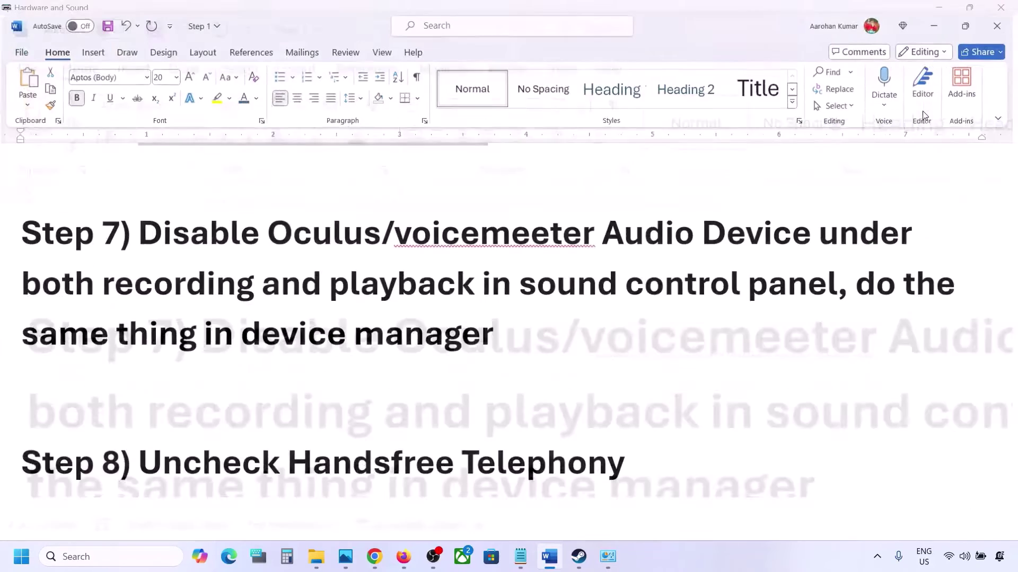
pyautogui.scroll(3, 269, 338)
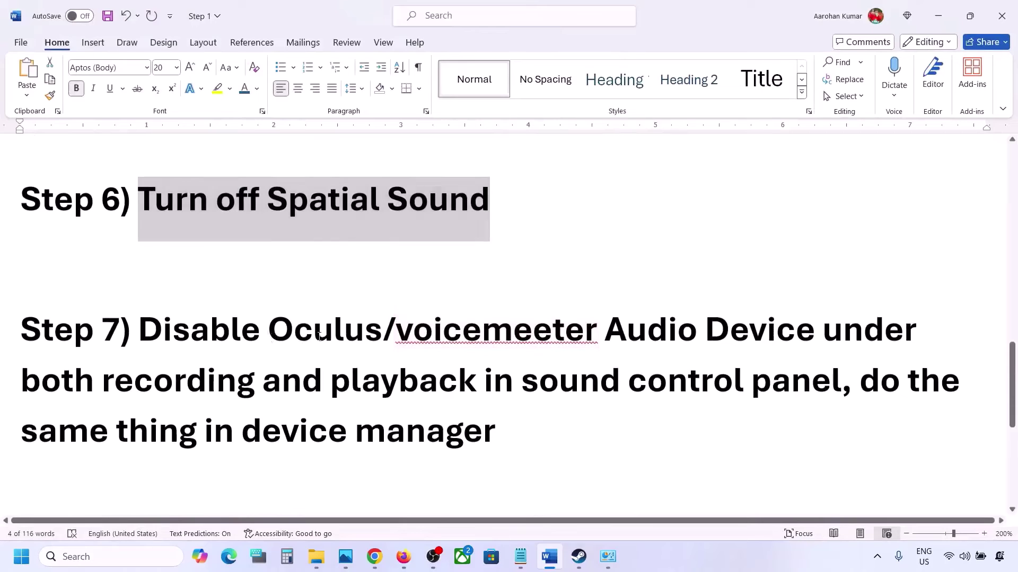
pyautogui.moveTo(269, 338); pyautogui.dragTo(556, 342)
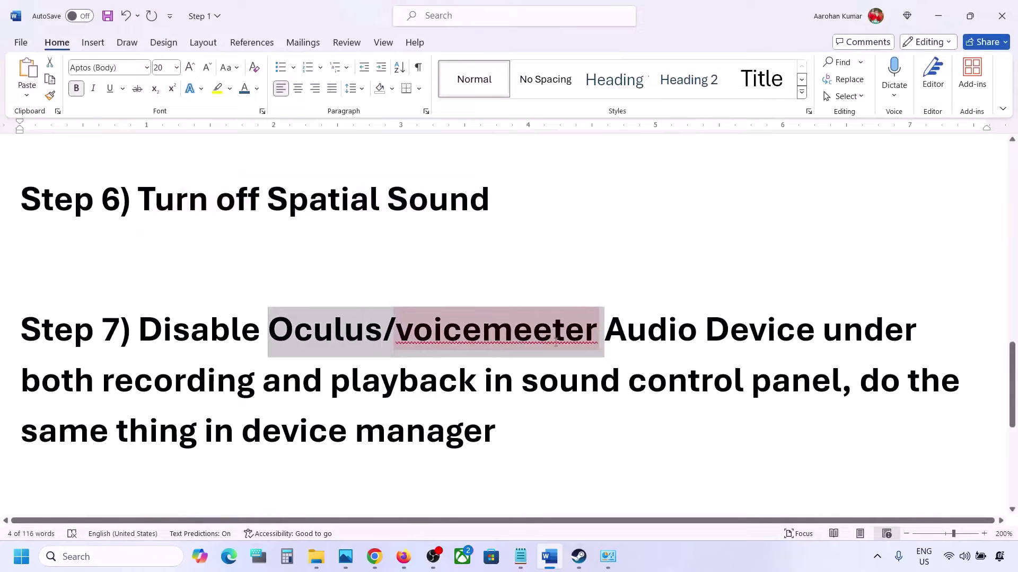
pyautogui.click(647, 331)
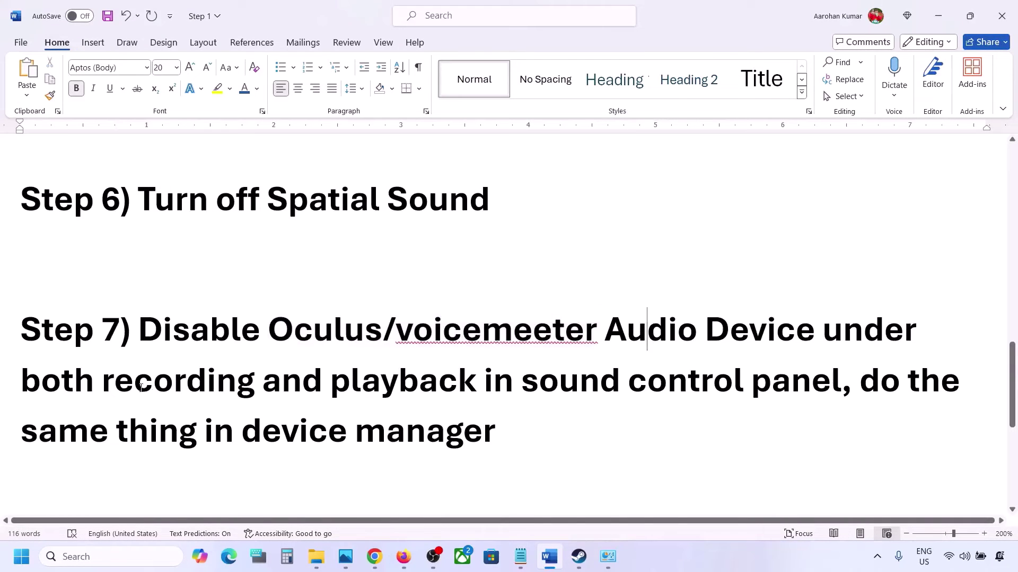
pyautogui.moveTo(162, 316); pyautogui.dragTo(749, 384)
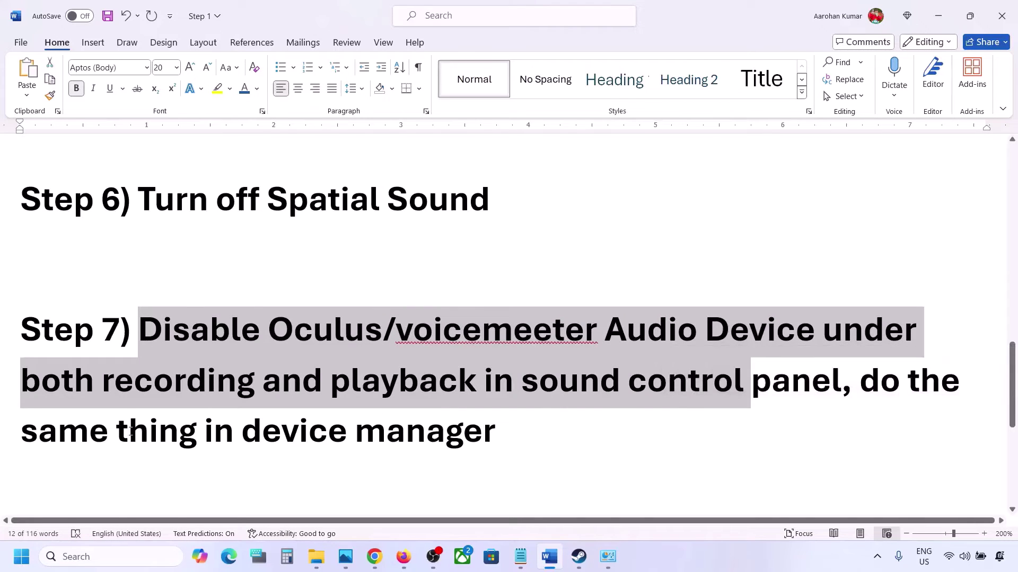
pyautogui.moveTo(130, 432); pyautogui.dragTo(496, 434)
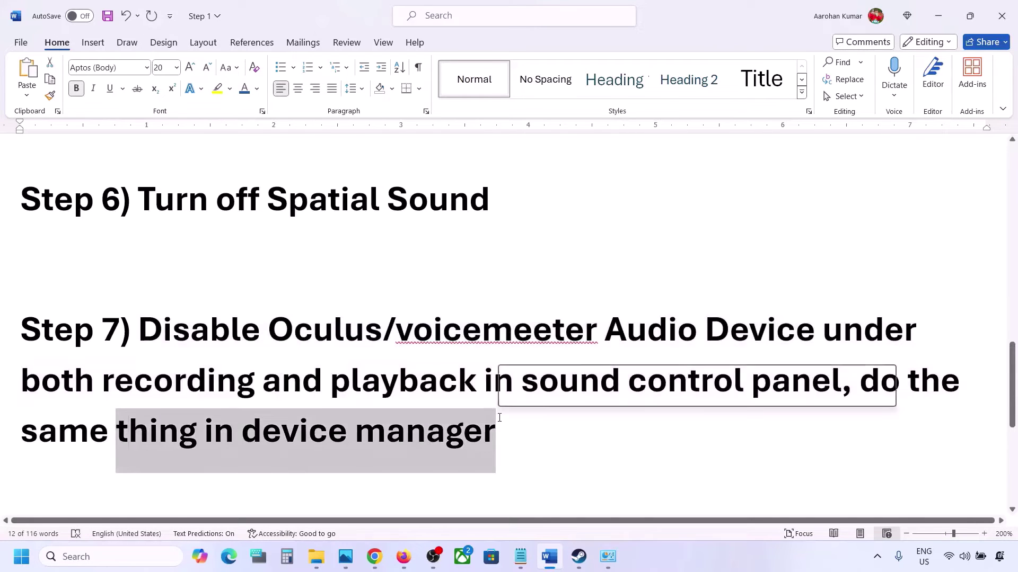
pyautogui.click(106, 552)
# - Open Control Panel's Sound dialog via Hardware and Sound, moving it to the right
pyautogui.write('control')
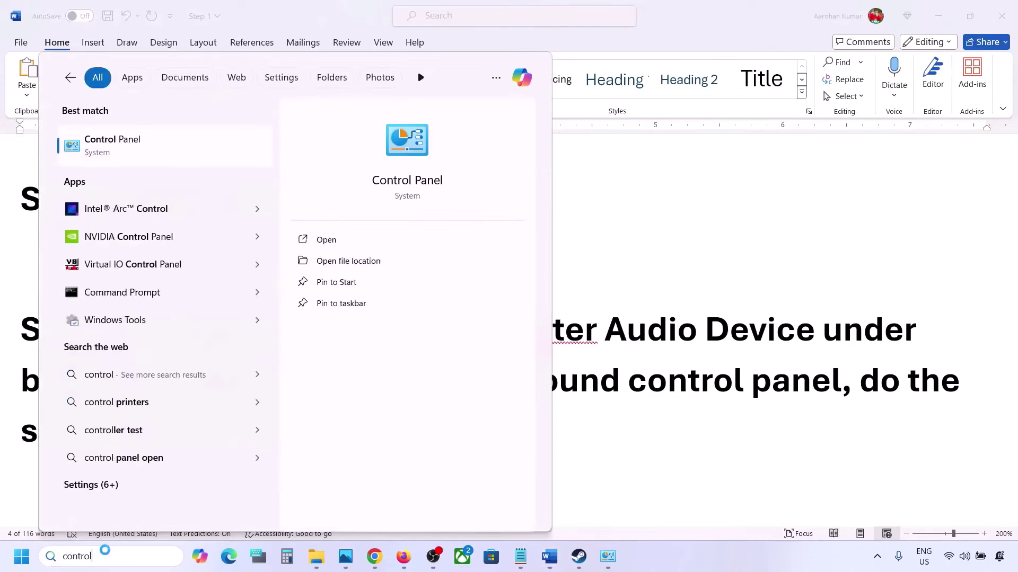
pyautogui.press('Return')
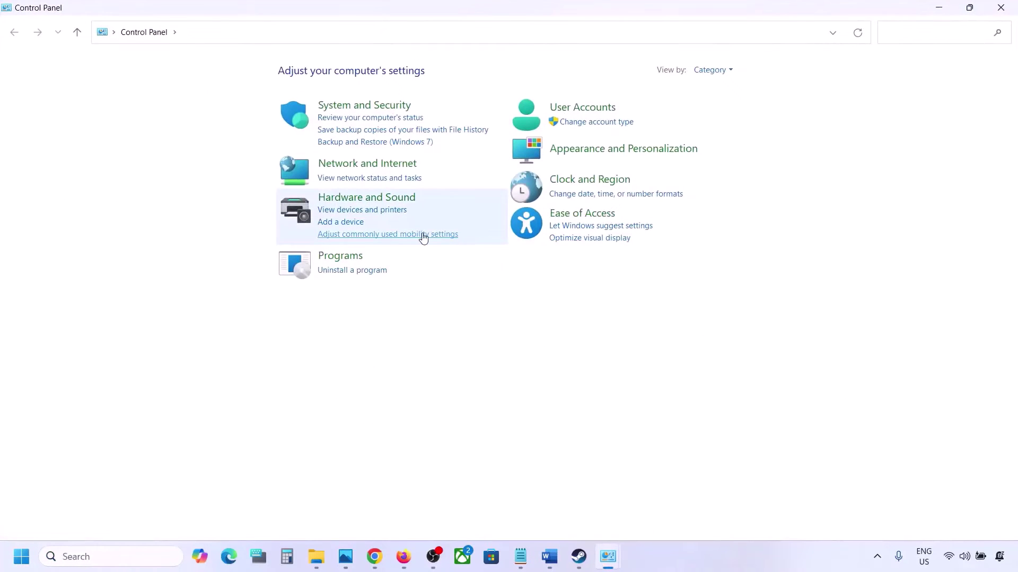
pyautogui.click(347, 198)
pyautogui.click(189, 147)
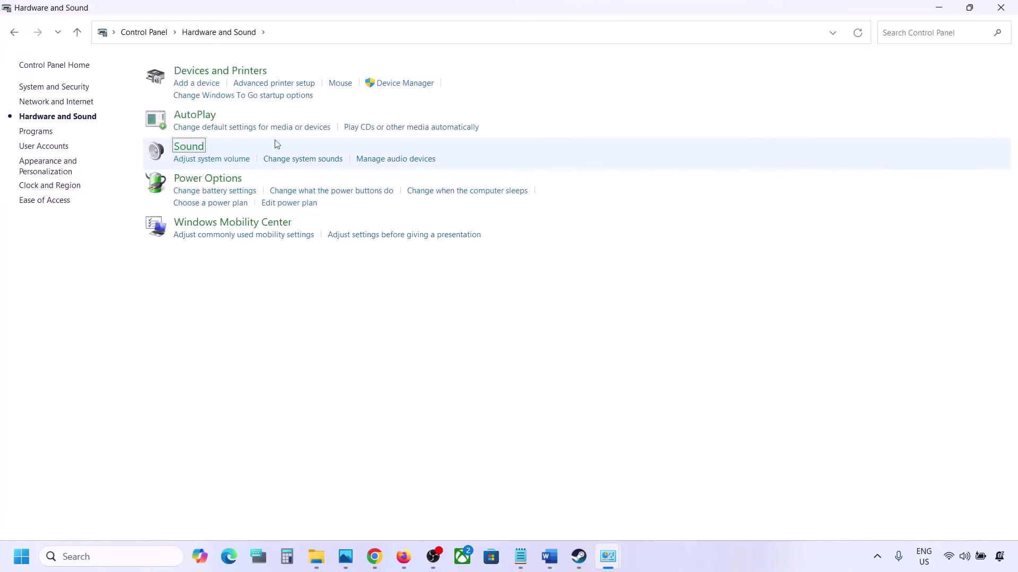
pyautogui.moveTo(204, 84); pyautogui.dragTo(596, 112)
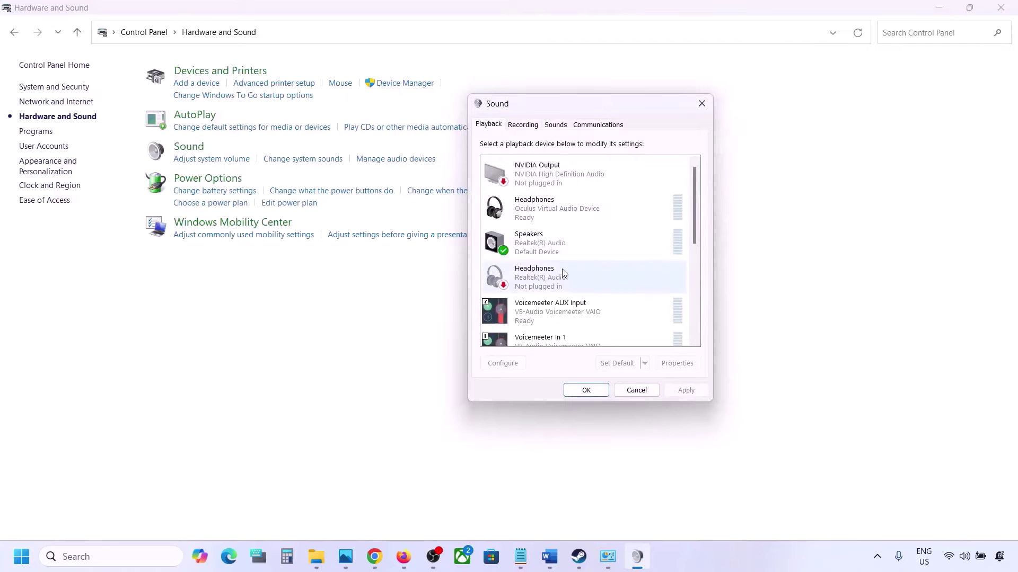
# - Disable the Oculus Headphones playback device
pyautogui.scroll(-5, 573, 273)
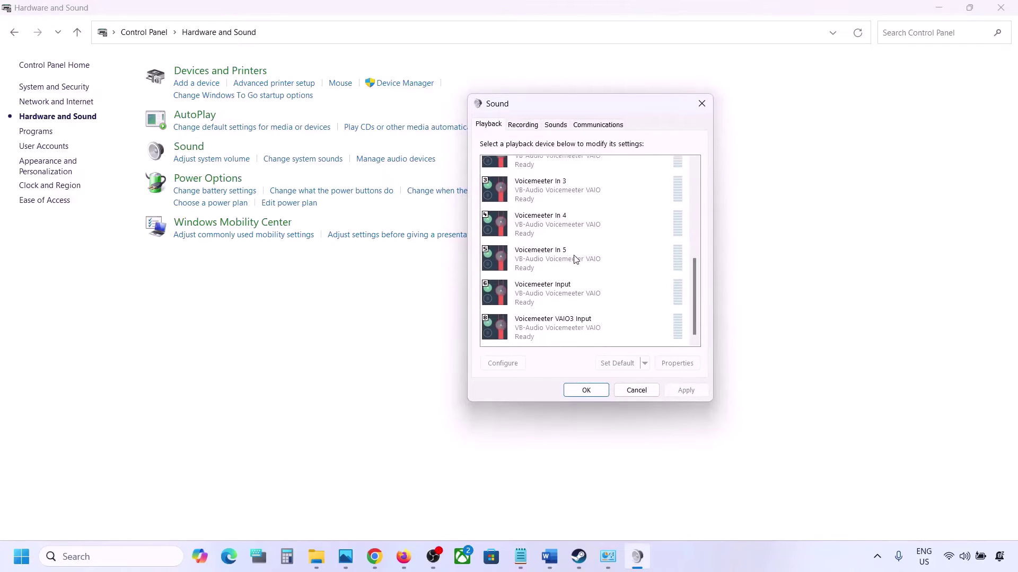
pyautogui.scroll(5, 575, 260)
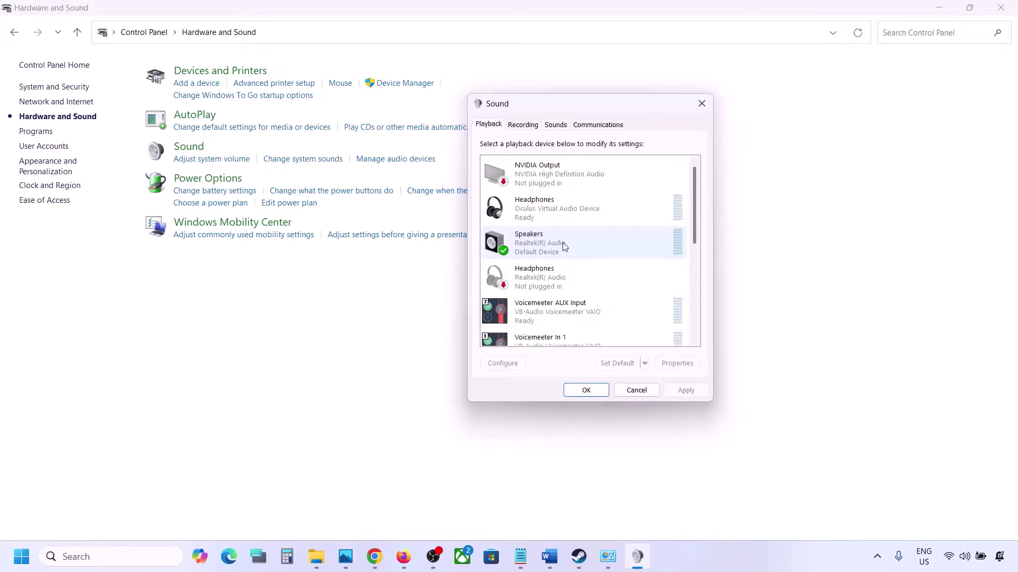
pyautogui.click(564, 247)
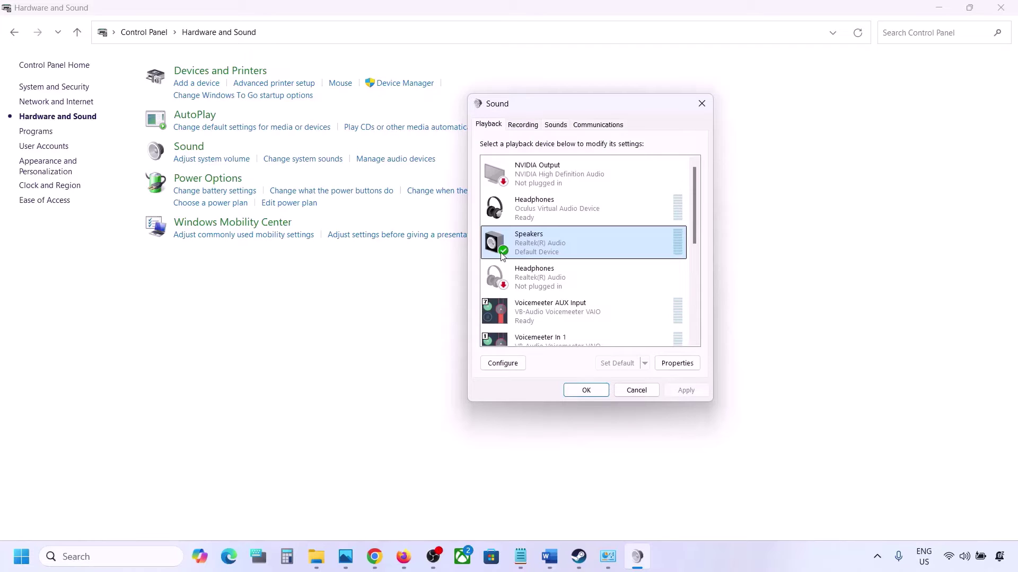
pyautogui.scroll(-5, 555, 325)
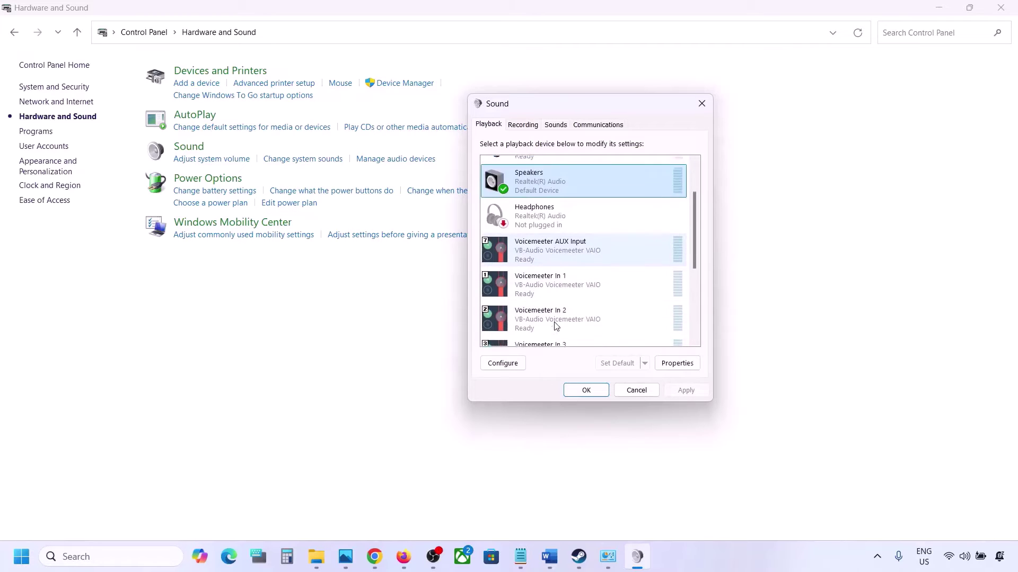
pyautogui.scroll(8, 555, 326)
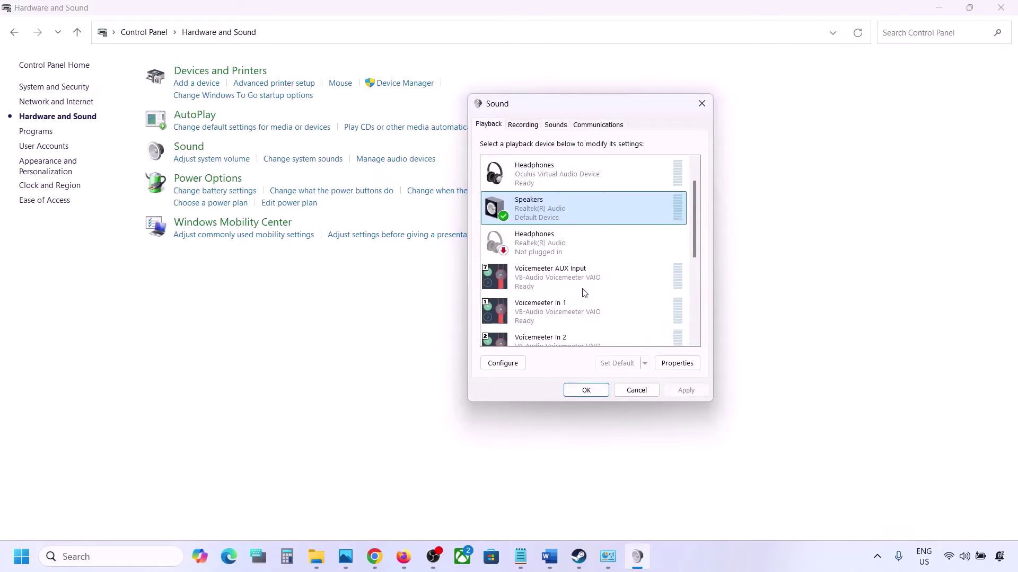
pyautogui.click(535, 181)
pyautogui.rightClick(543, 180)
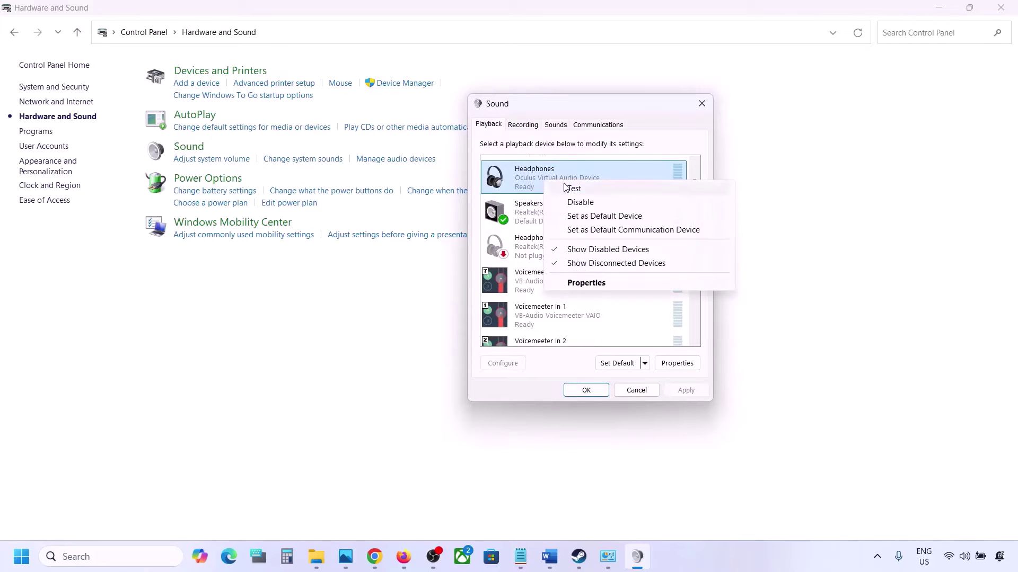
pyautogui.click(578, 198)
pyautogui.scroll(-2, 564, 232)
pyautogui.scroll(3, 564, 229)
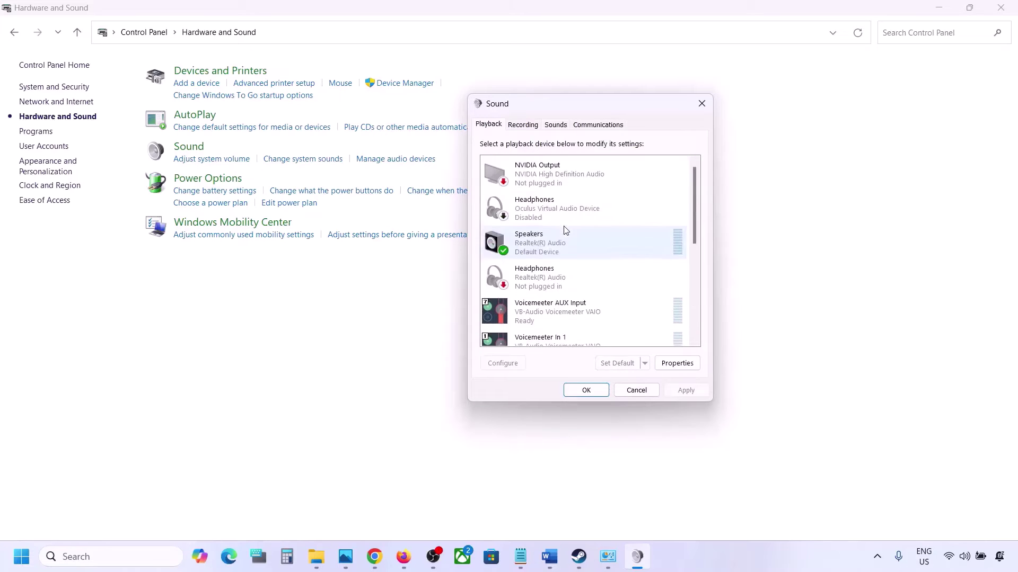
pyautogui.rightClick(543, 200)
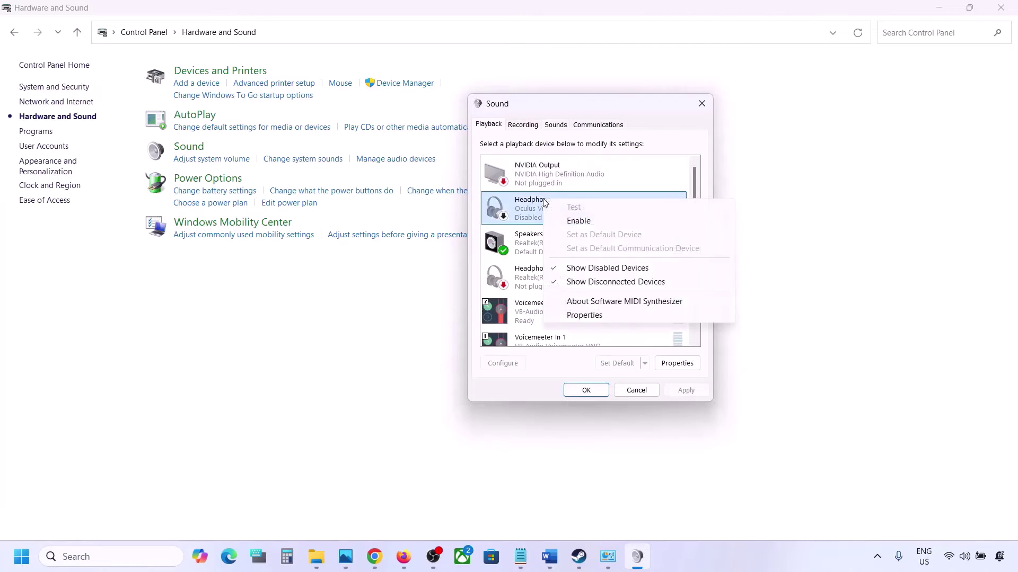
pyautogui.click(578, 221)
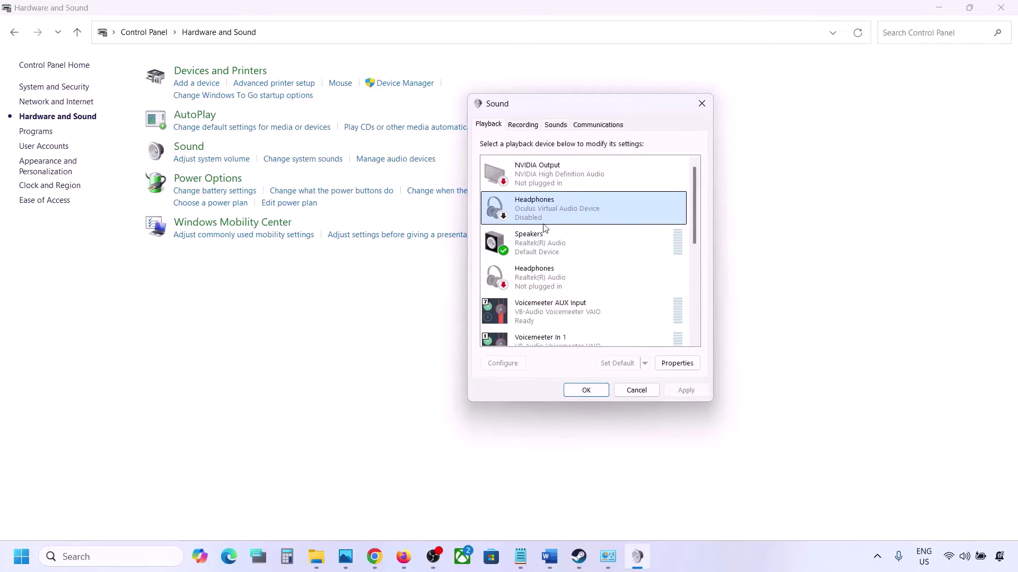
# - Disable Voicemeeter AUX Input, Voicemeeter In 1, In 2 and In 3
pyautogui.scroll(-1, 544, 227)
pyautogui.click(539, 248)
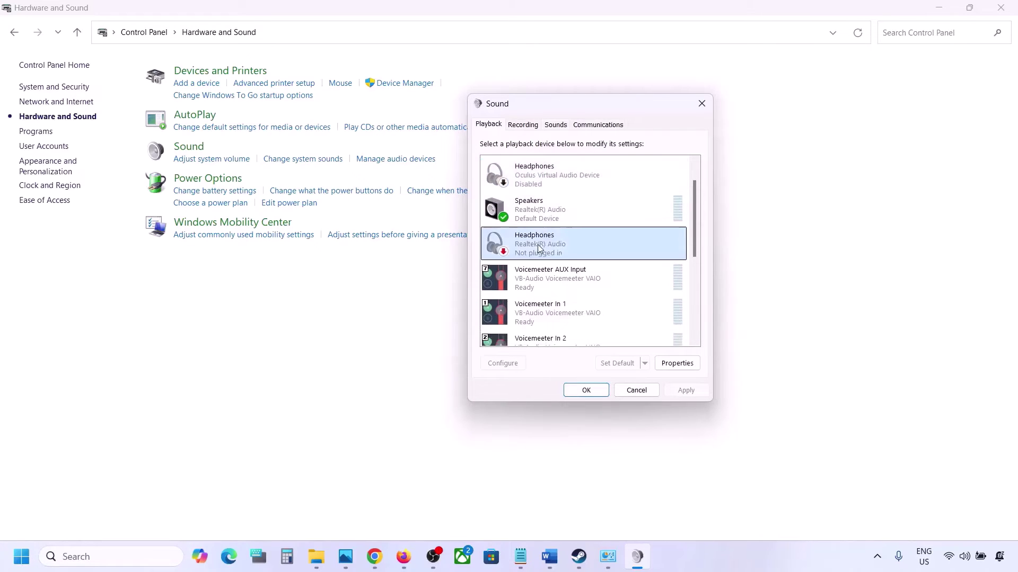
pyautogui.scroll(-1, 538, 244)
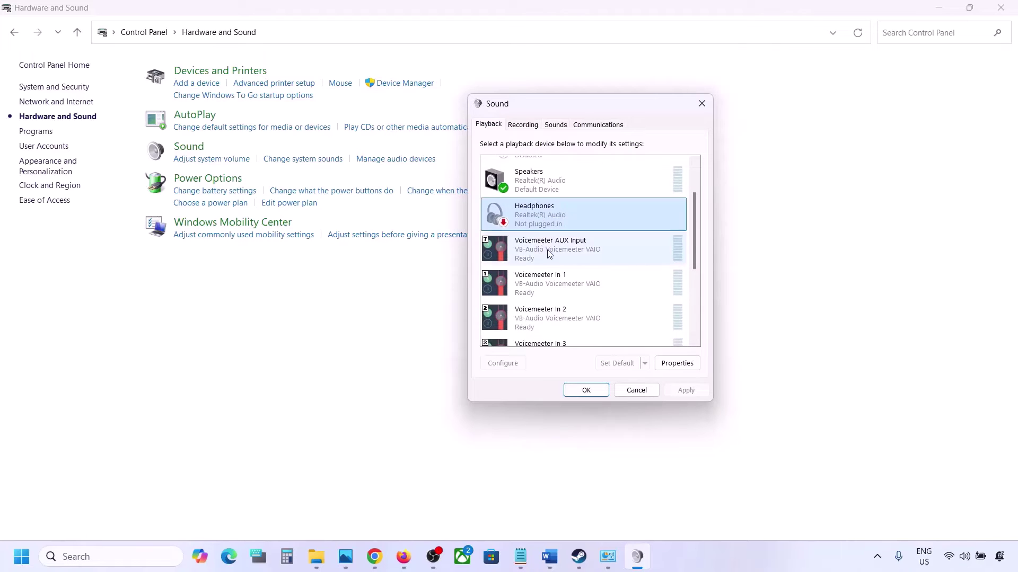
pyautogui.click(547, 250)
pyautogui.rightClick(547, 250)
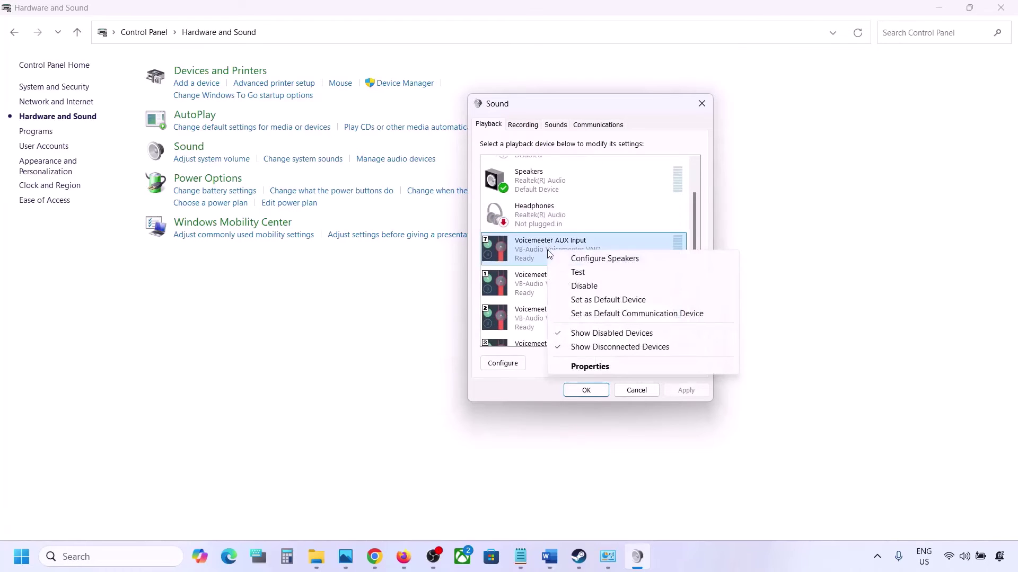
pyautogui.click(583, 285)
pyautogui.rightClick(554, 290)
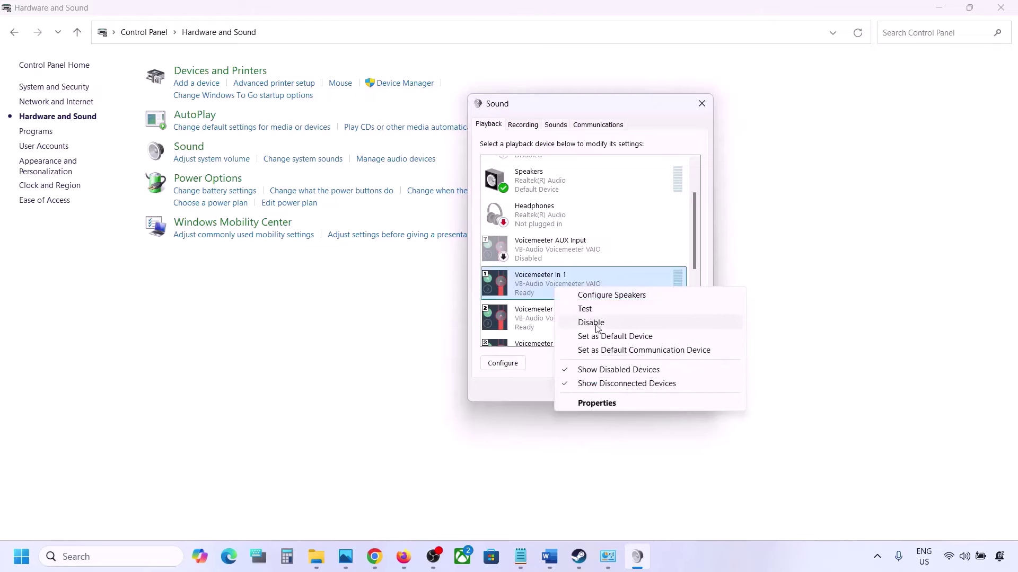
pyautogui.click(596, 324)
pyautogui.rightClick(557, 289)
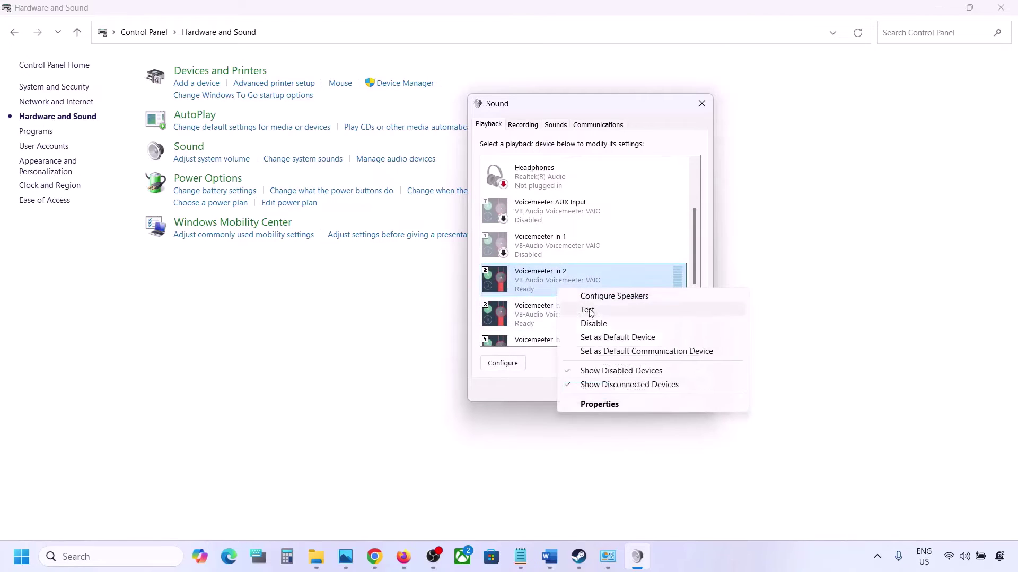
pyautogui.click(593, 329)
pyautogui.rightClick(547, 322)
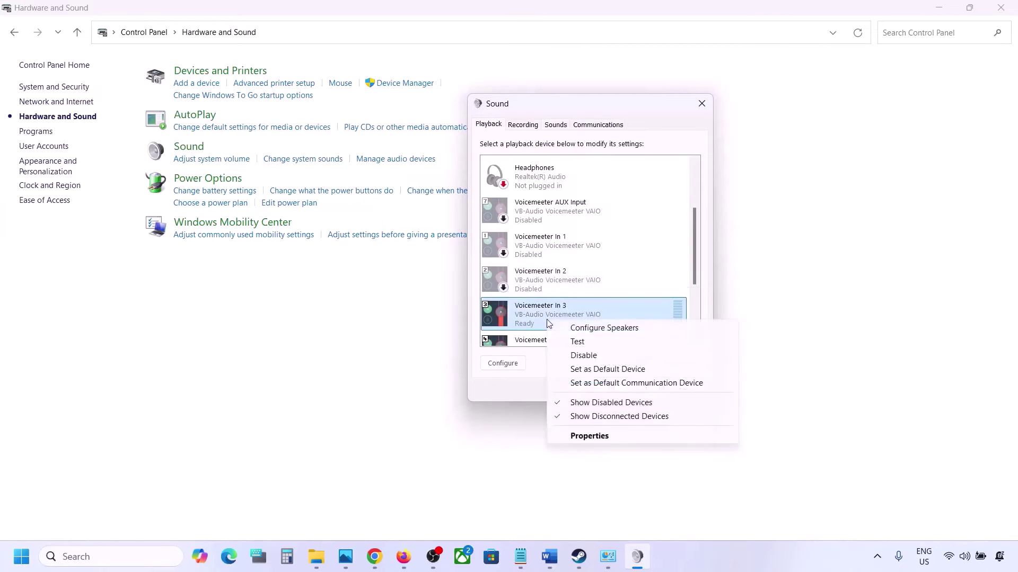
pyautogui.click(583, 356)
# - Disable Voicemeeter Input, Voicemeeter In 5, In 4 and VAIO3 Input
pyautogui.scroll(-2, 557, 308)
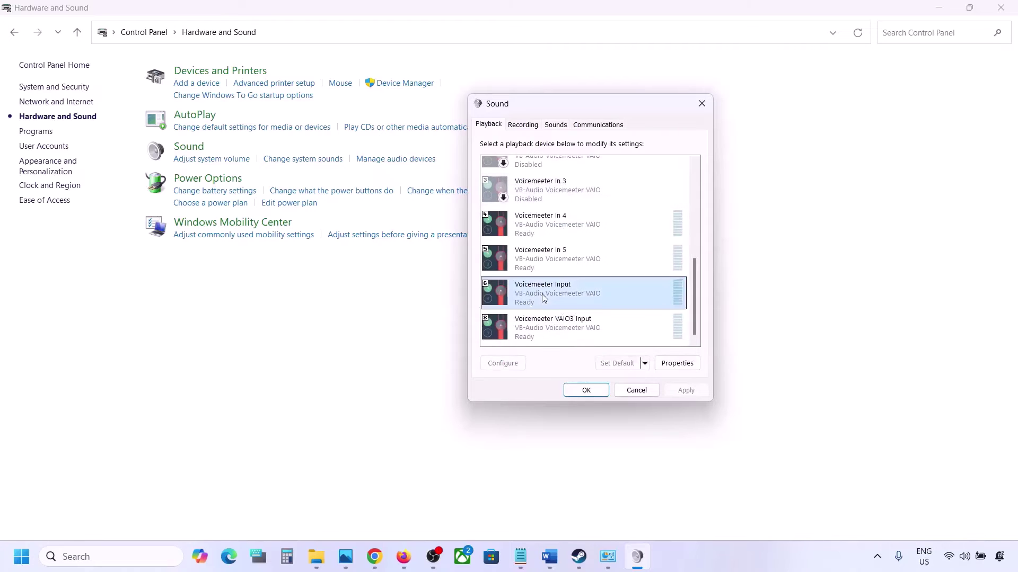
pyautogui.rightClick(542, 293)
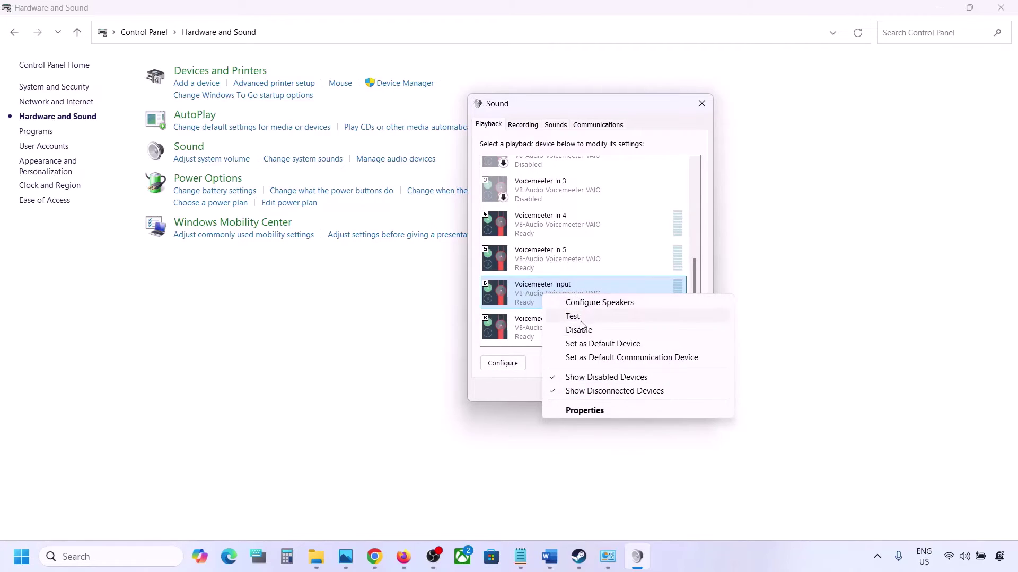
pyautogui.click(580, 329)
pyautogui.click(533, 263)
pyautogui.rightClick(533, 263)
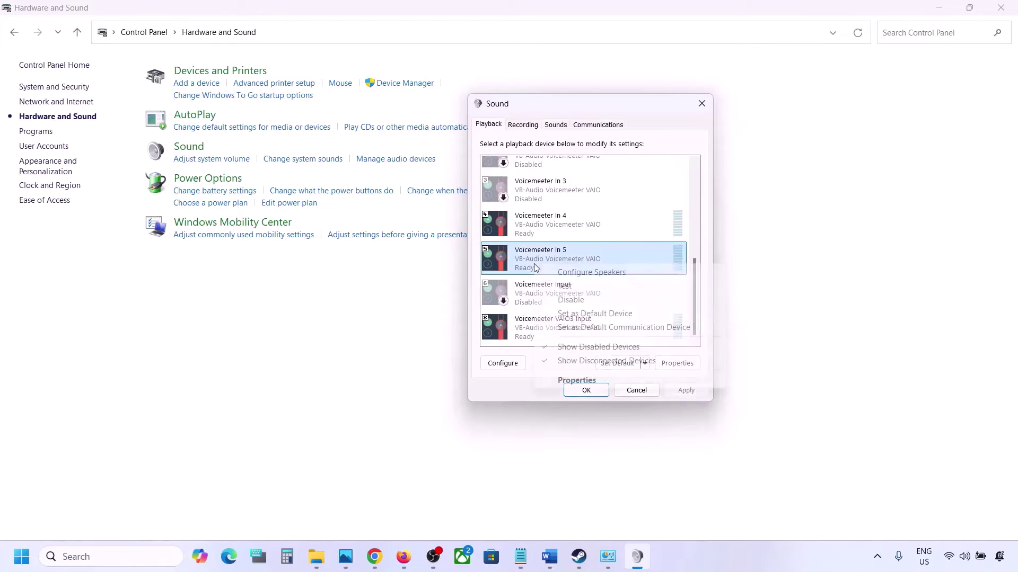
pyautogui.click(570, 300)
pyautogui.click(542, 228)
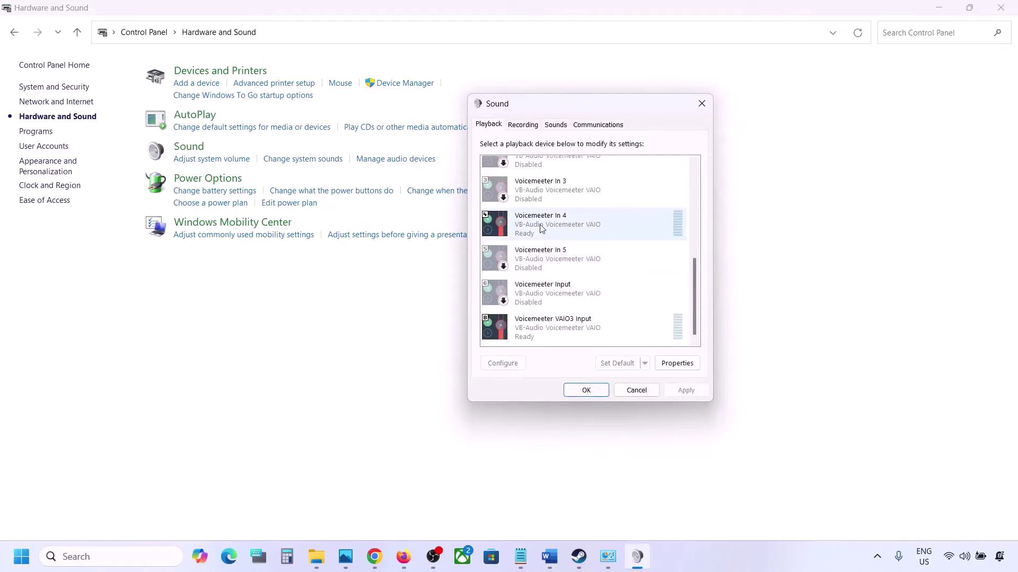
pyautogui.rightClick(541, 228)
pyautogui.click(573, 261)
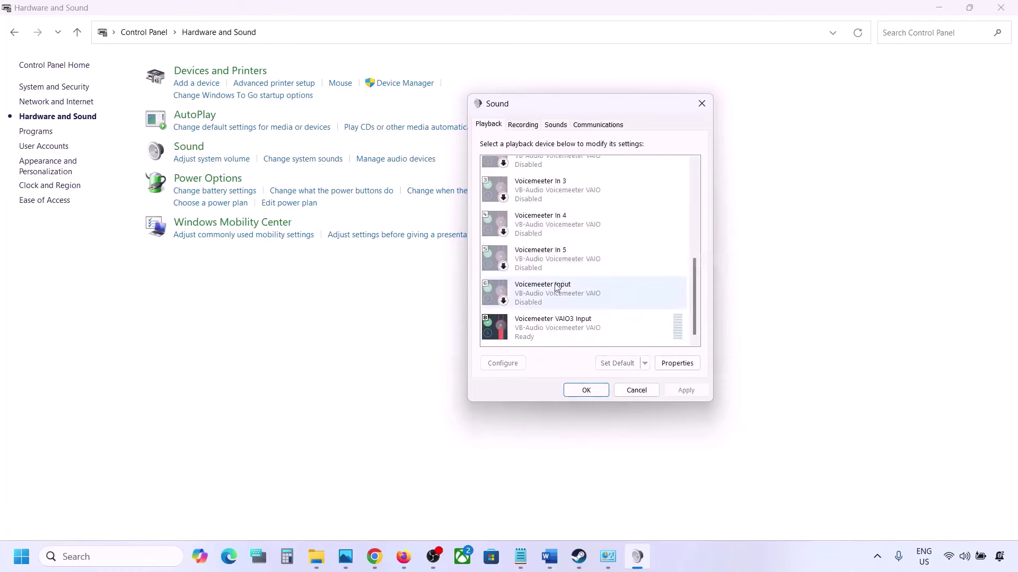
pyautogui.rightClick(539, 325)
pyautogui.click(577, 358)
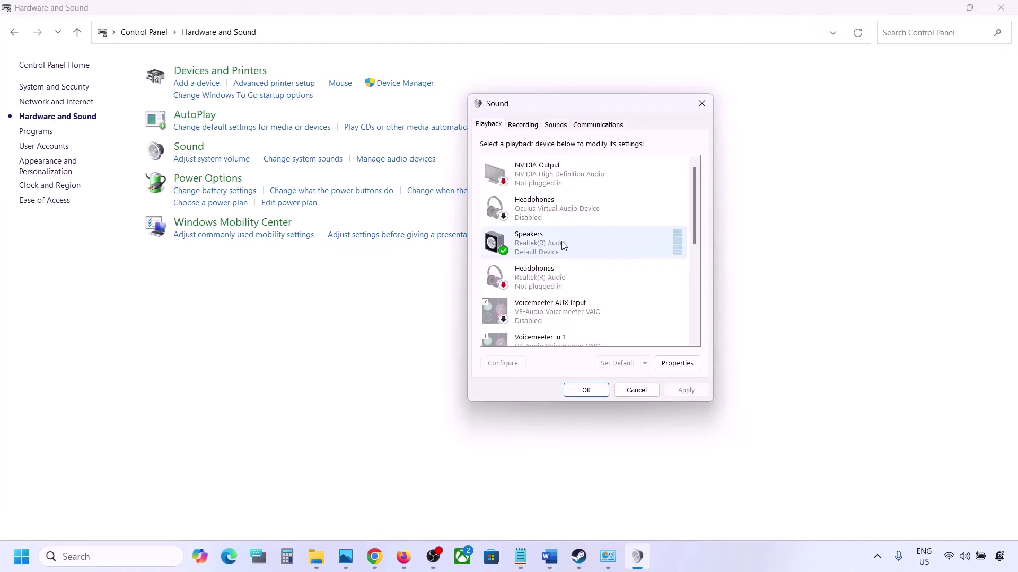
# - Leave the Realtek Speakers enabled and switch to the Recording devices list
pyautogui.click(562, 244)
pyautogui.rightClick(563, 244)
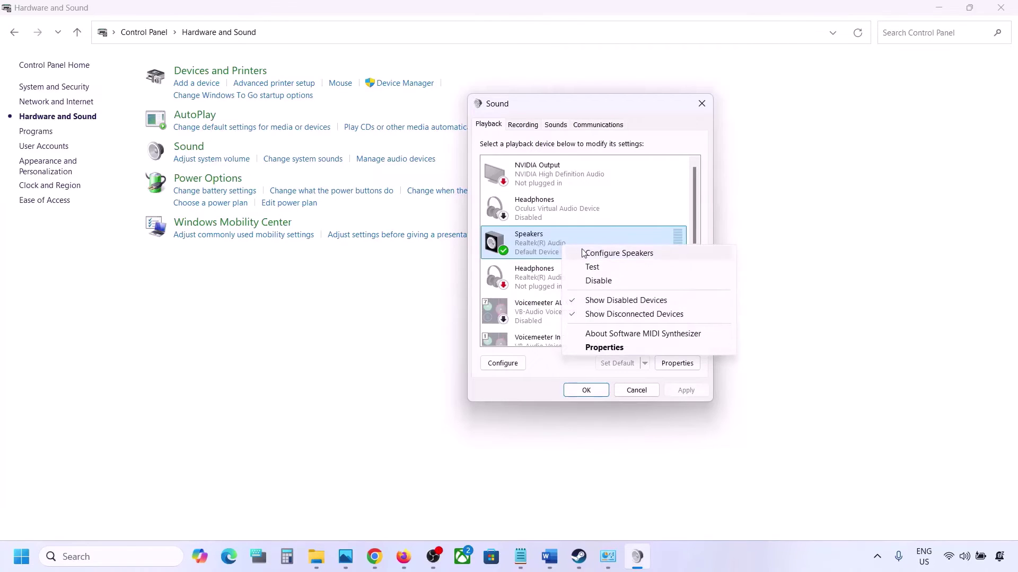
pyautogui.click(536, 254)
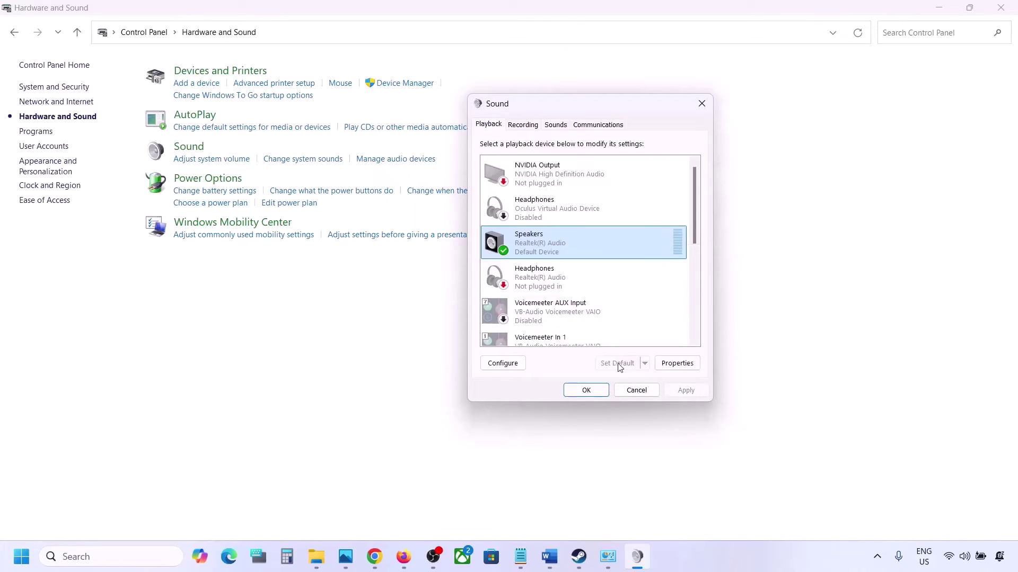
pyautogui.click(524, 125)
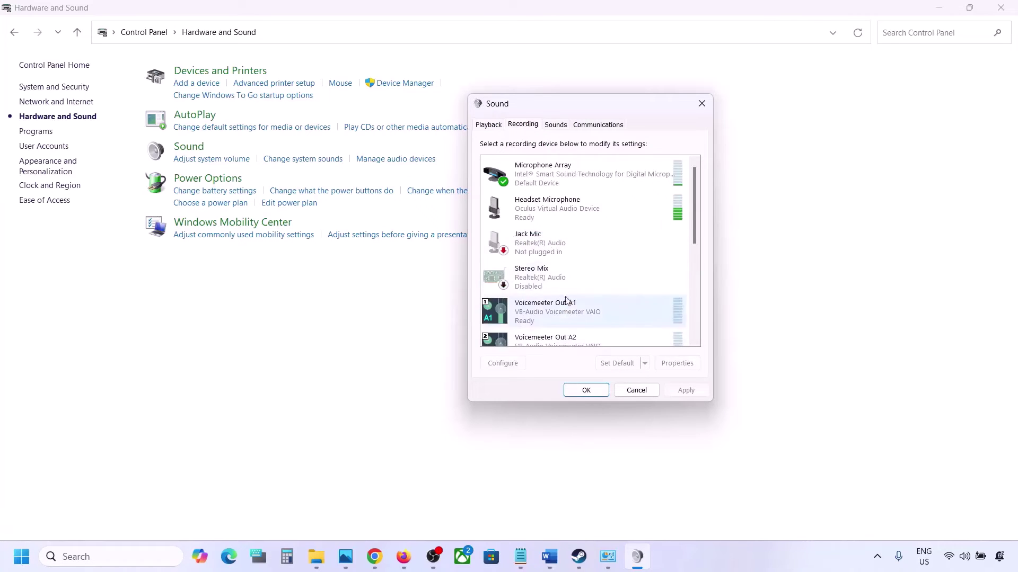
# - Disable the Oculus Headset Microphone in the Recording list, then close the Sound dialog
pyautogui.scroll(-5, 561, 269)
pyautogui.scroll(5, 564, 270)
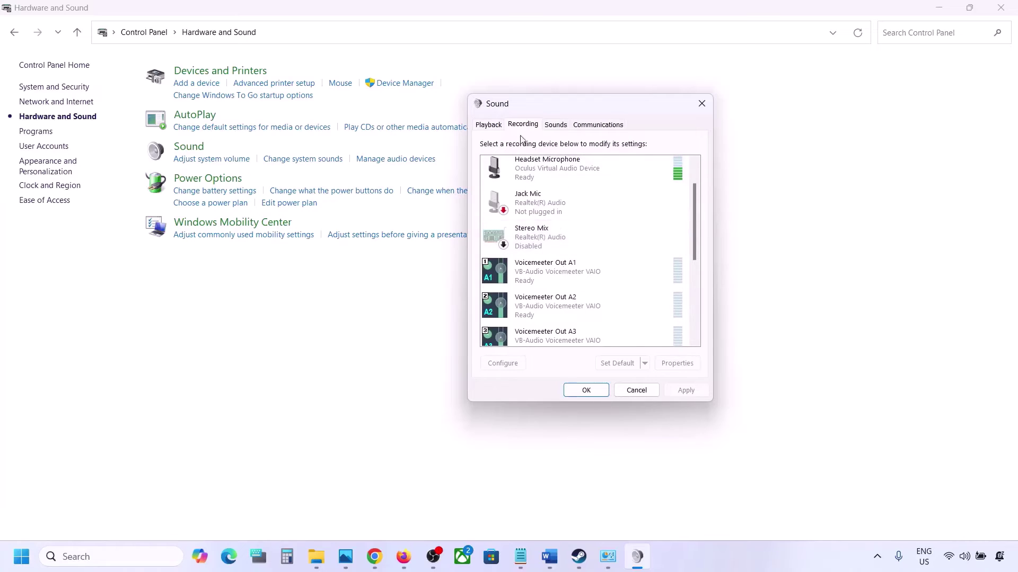
pyautogui.click(479, 127)
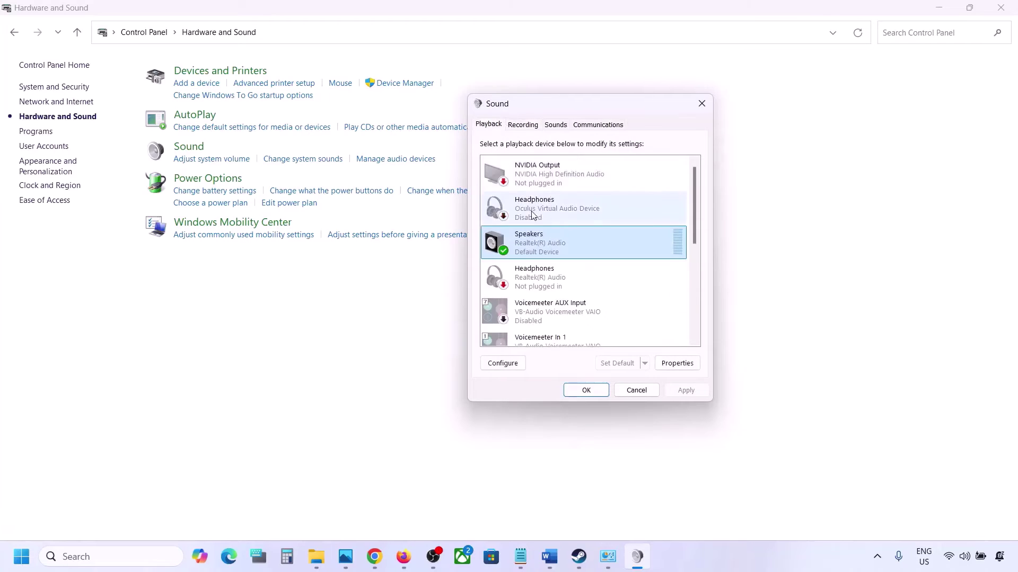
pyautogui.click(523, 125)
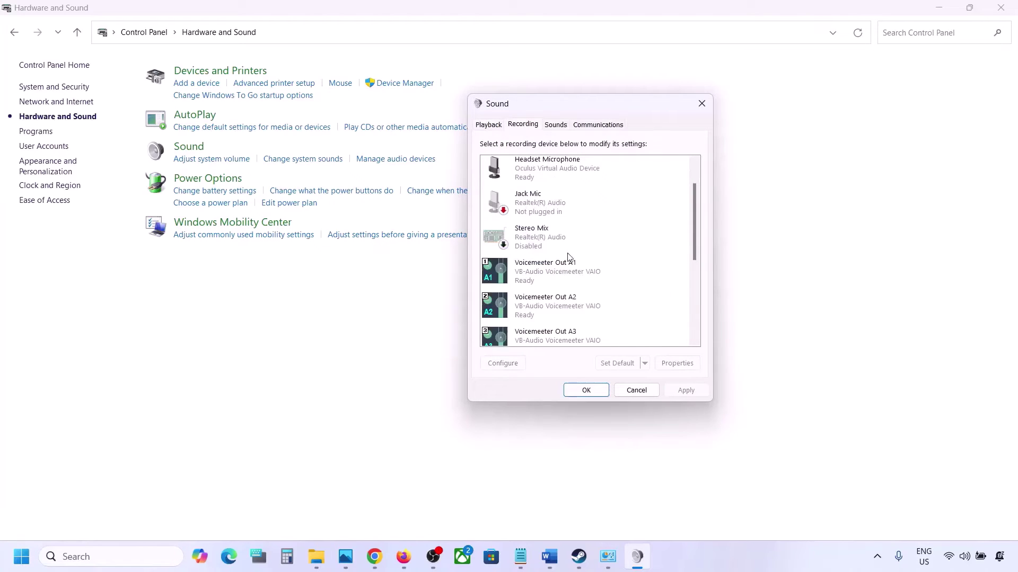
pyautogui.scroll(1, 568, 257)
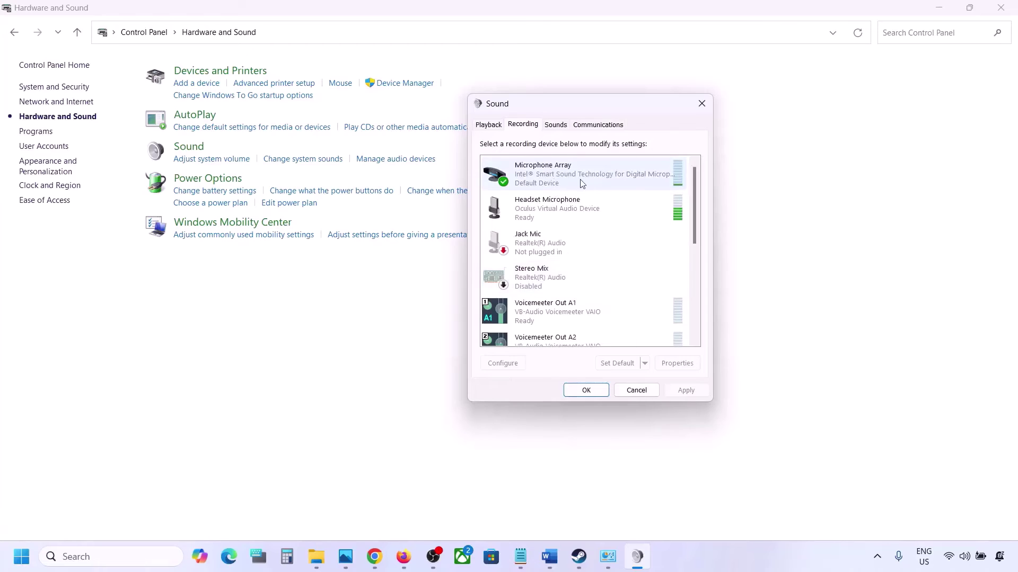
pyautogui.click(487, 126)
pyautogui.click(523, 125)
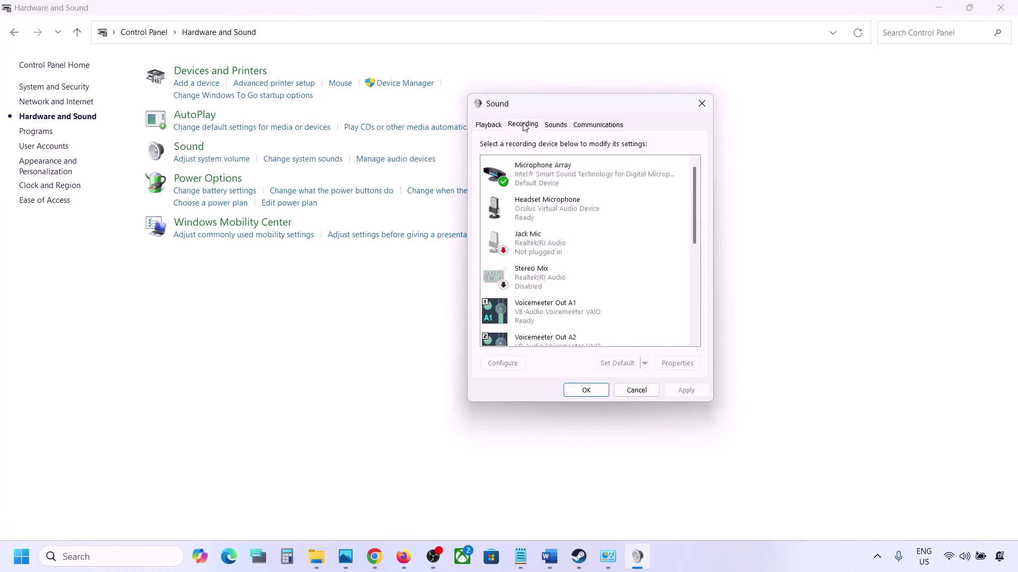
pyautogui.click(537, 213)
pyautogui.rightClick(537, 213)
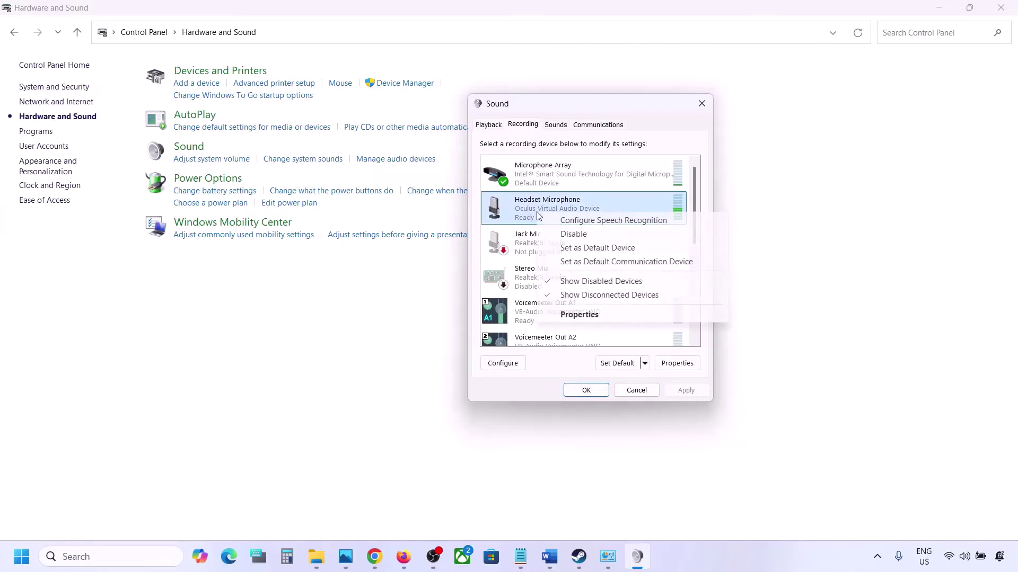
pyautogui.click(576, 234)
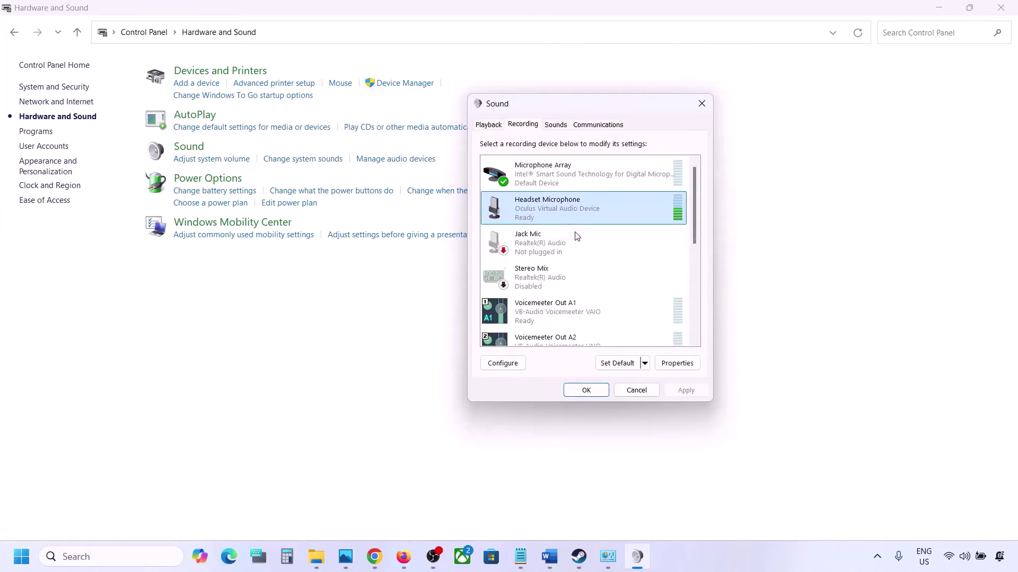
pyautogui.click(485, 126)
pyautogui.click(702, 103)
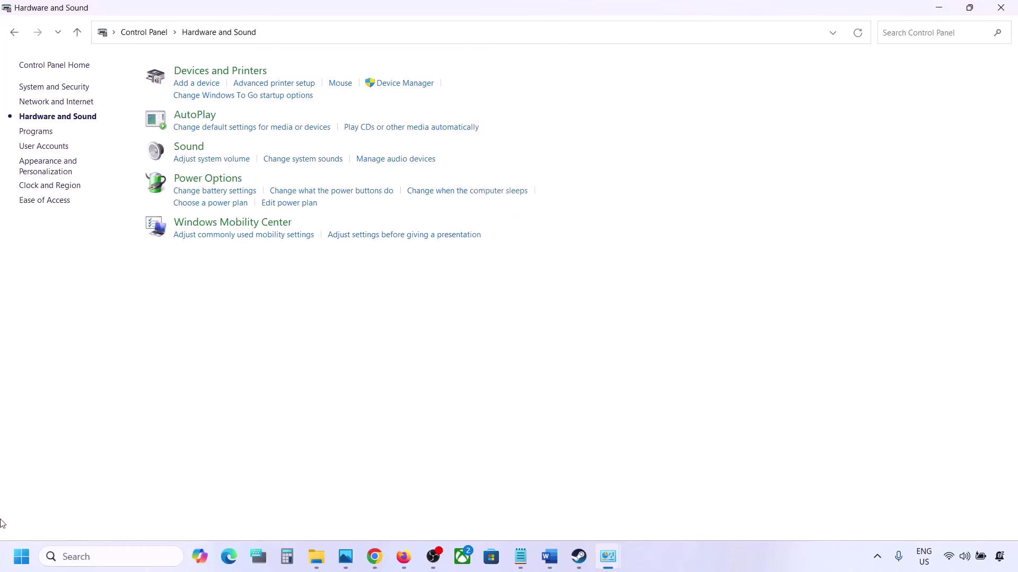
# - Open Device Manager from the Win+X menu and expand Sound, video and game controllers
pyautogui.rightClick(21, 568)
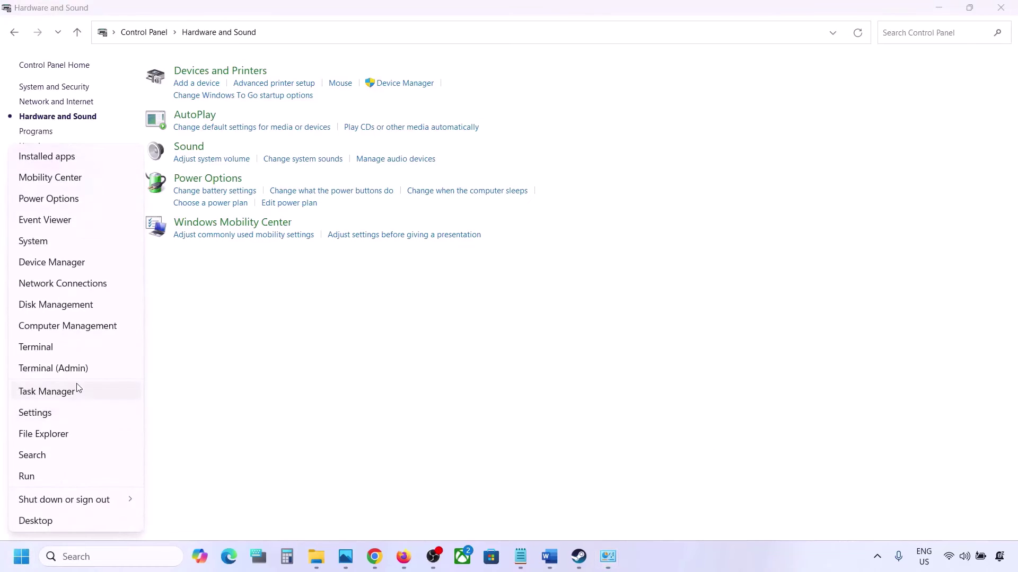
pyautogui.click(56, 265)
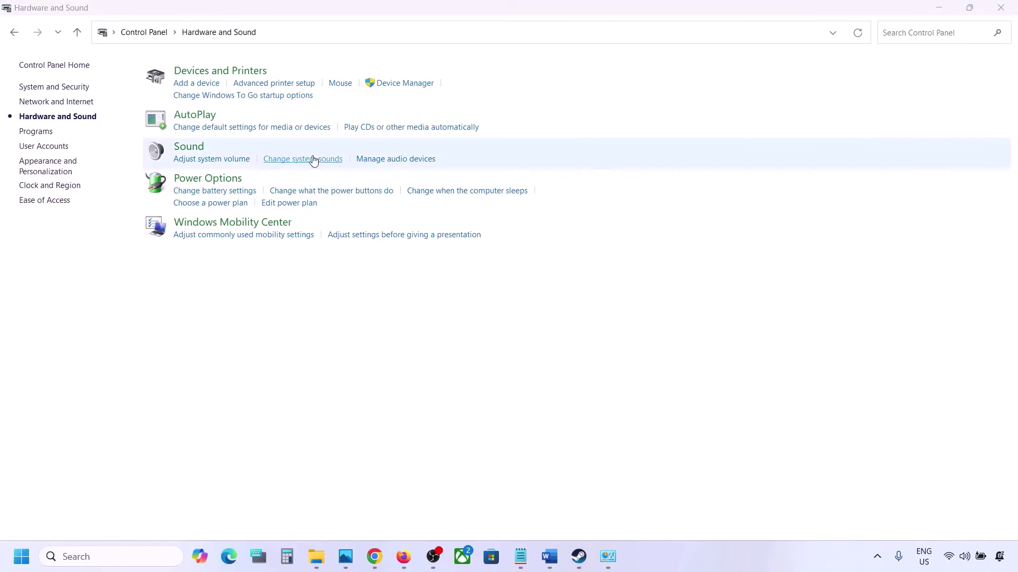
pyautogui.scroll(-1, 85, 318)
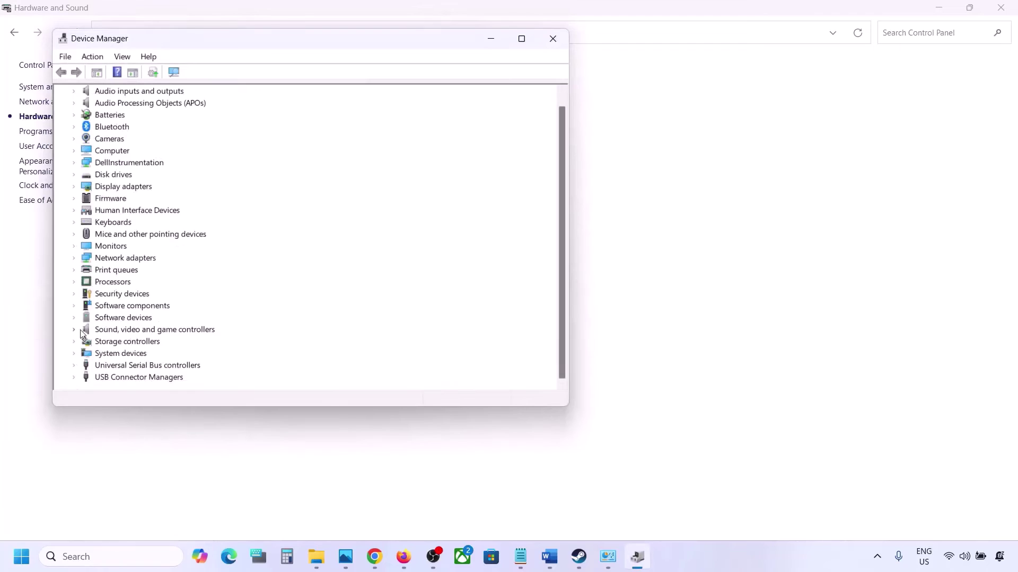
pyautogui.click(74, 330)
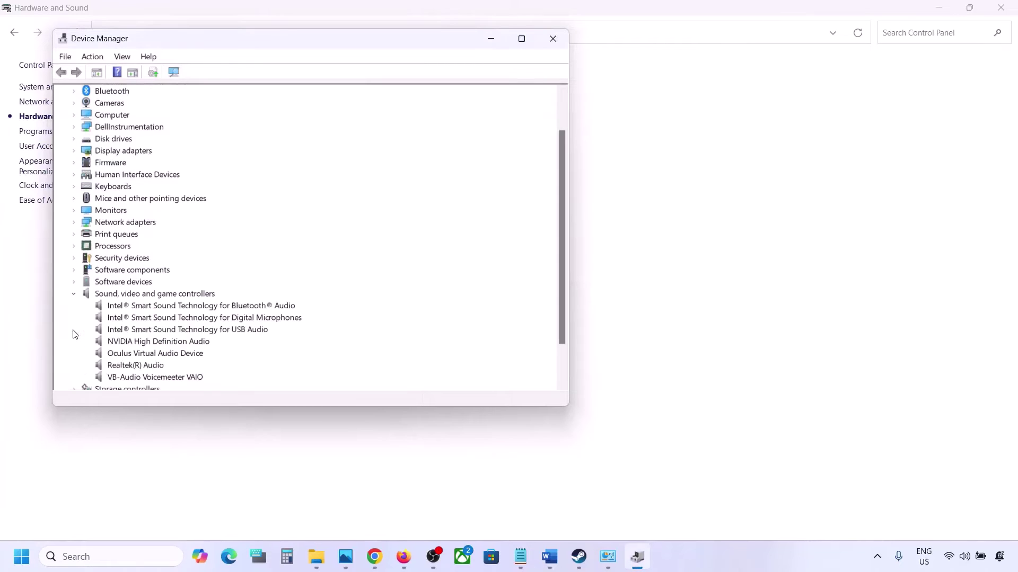
pyautogui.scroll(-2, 136, 317)
pyautogui.click(141, 319)
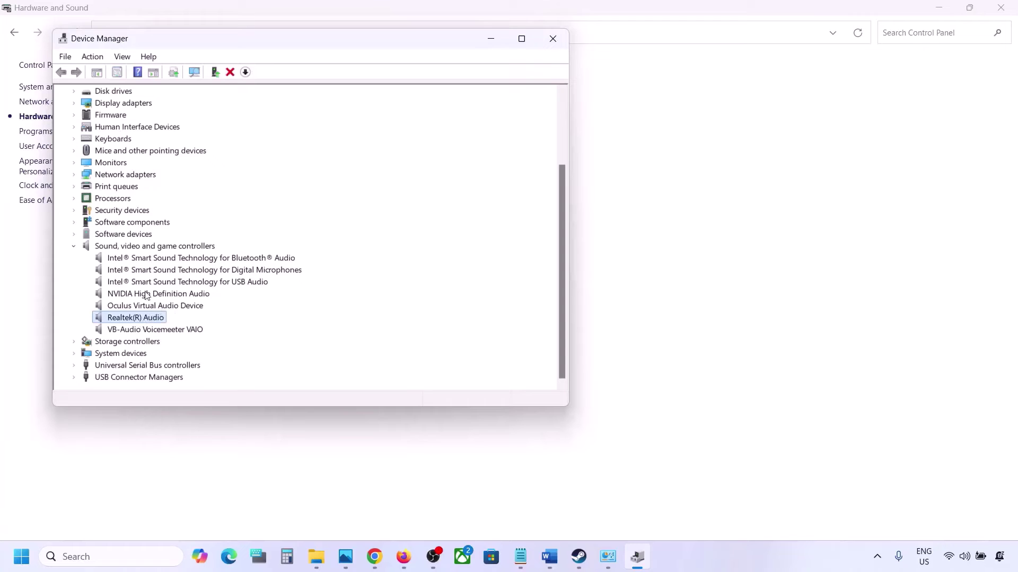
# - Disable VB-Audio Voicemeeter VAIO, Oculus Virtual Audio Device and NVIDIA High Definition Audio
pyautogui.rightClick(138, 332)
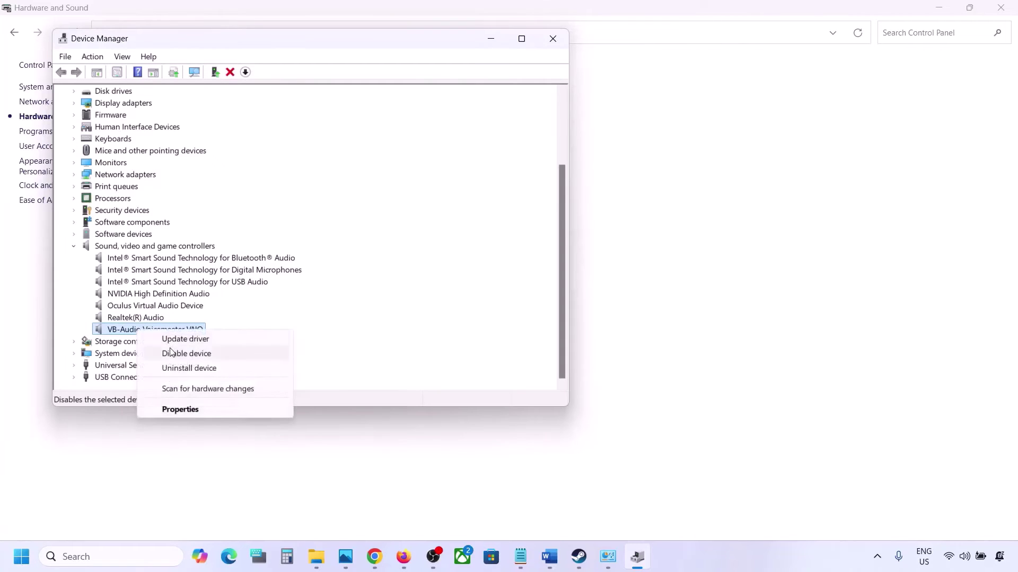
pyautogui.click(171, 352)
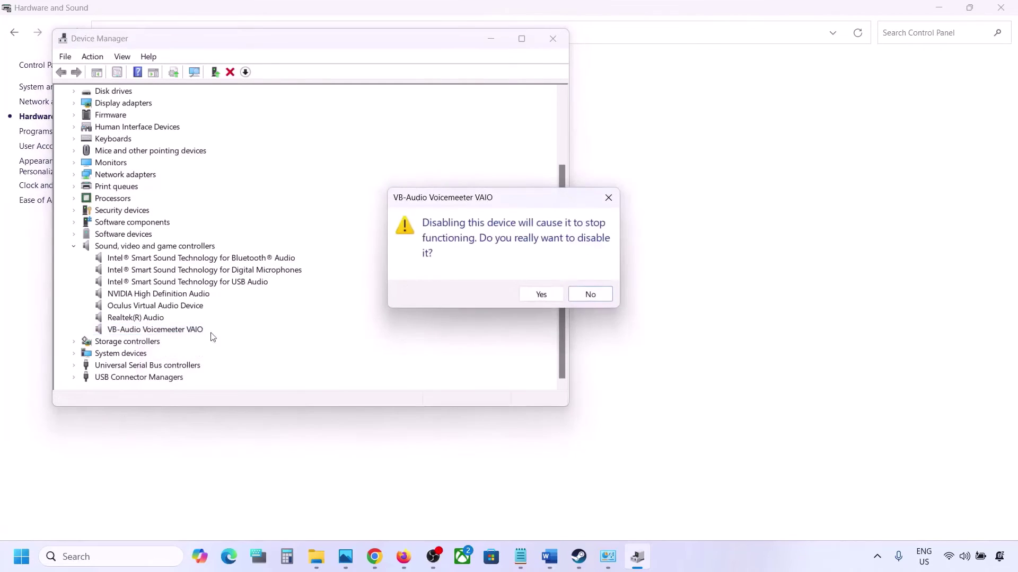
pyautogui.click(538, 295)
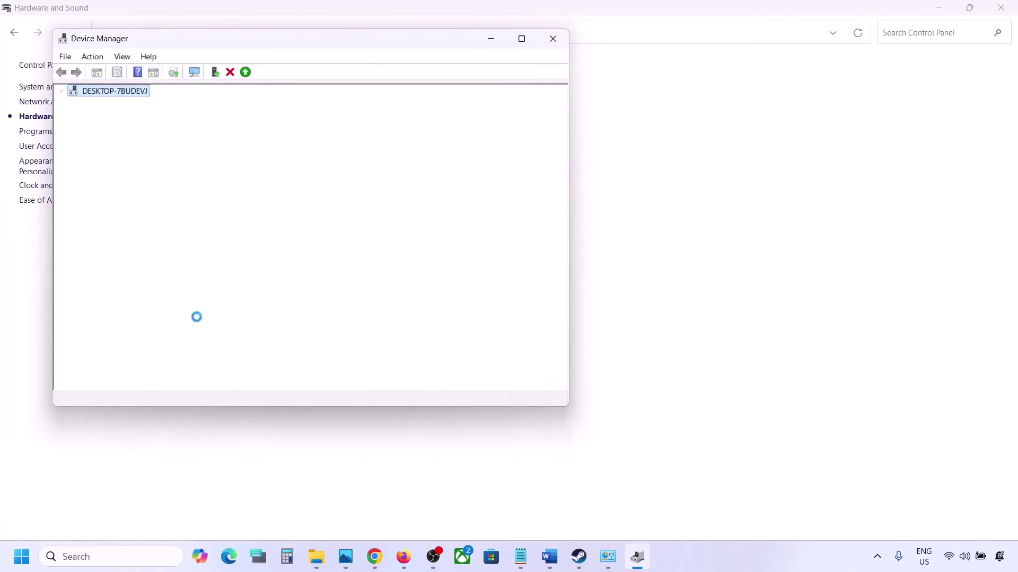
pyautogui.scroll(-1, 169, 344)
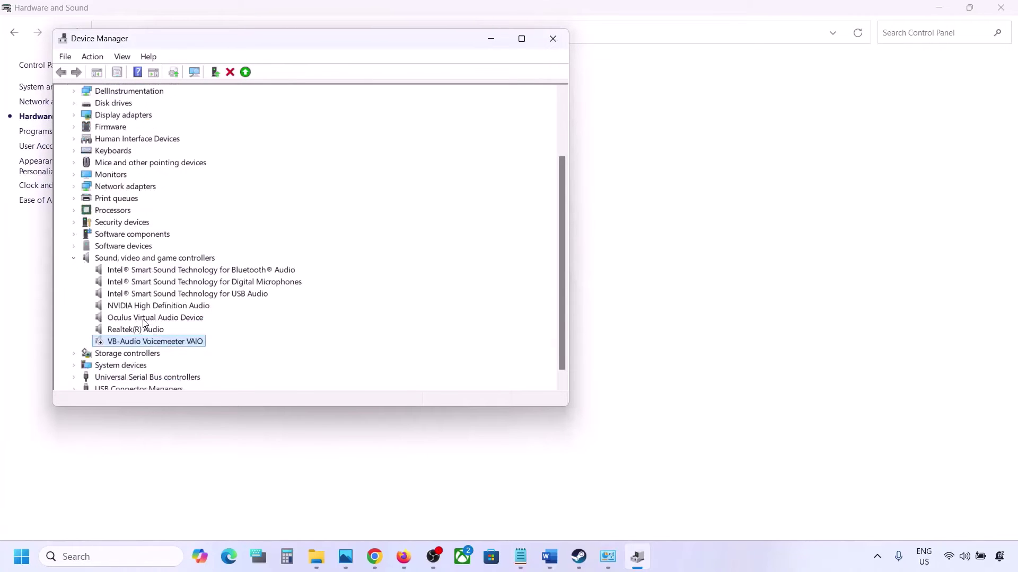
pyautogui.rightClick(142, 319)
pyautogui.click(191, 343)
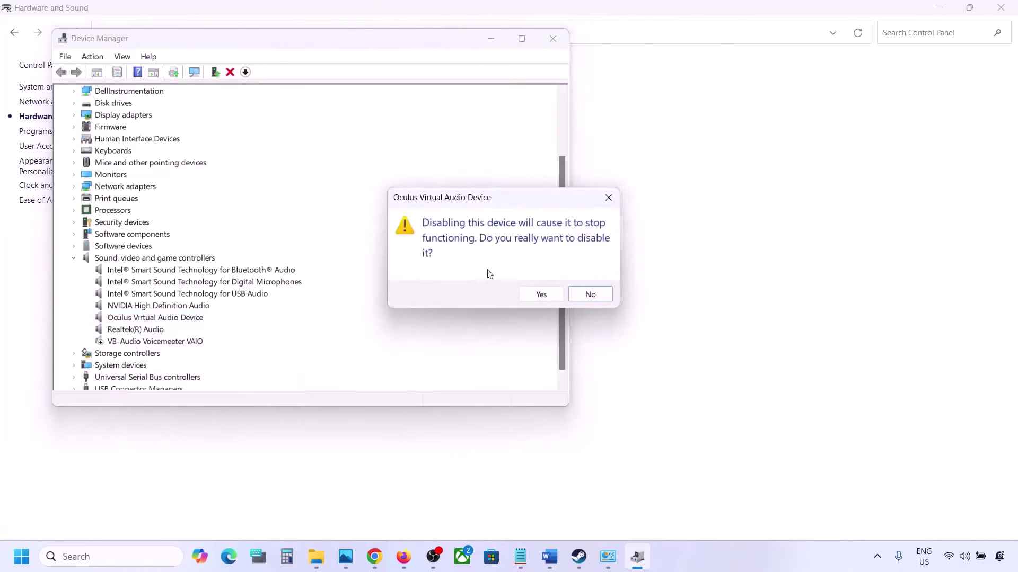
pyautogui.click(531, 293)
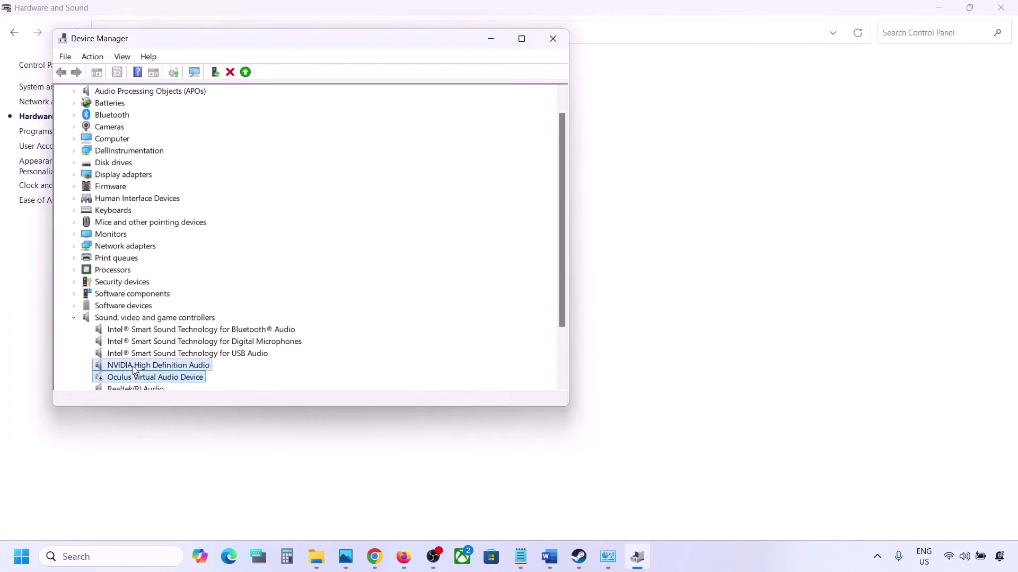
pyautogui.rightClick(135, 366)
pyautogui.click(177, 392)
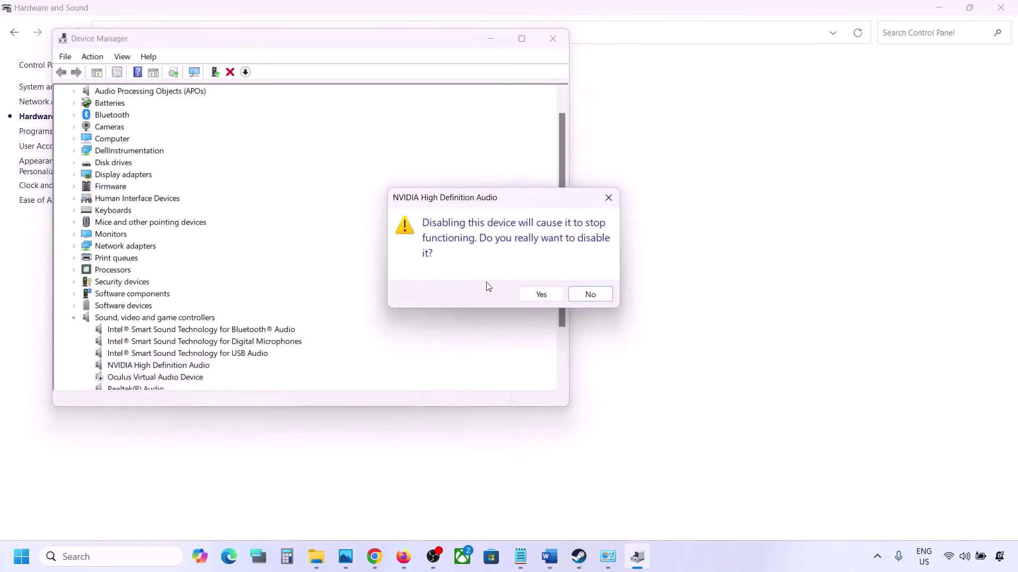
pyautogui.click(531, 291)
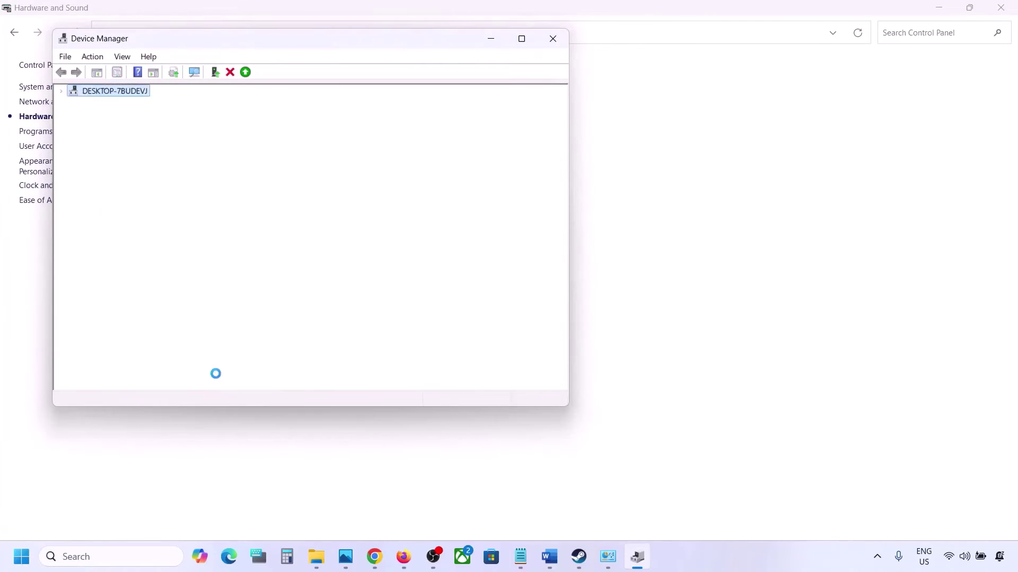
# - Disable Intel Bluetooth audio, Intel Digital Microphones and Intel USB Audio, postponing the restart
pyautogui.rightClick(161, 276)
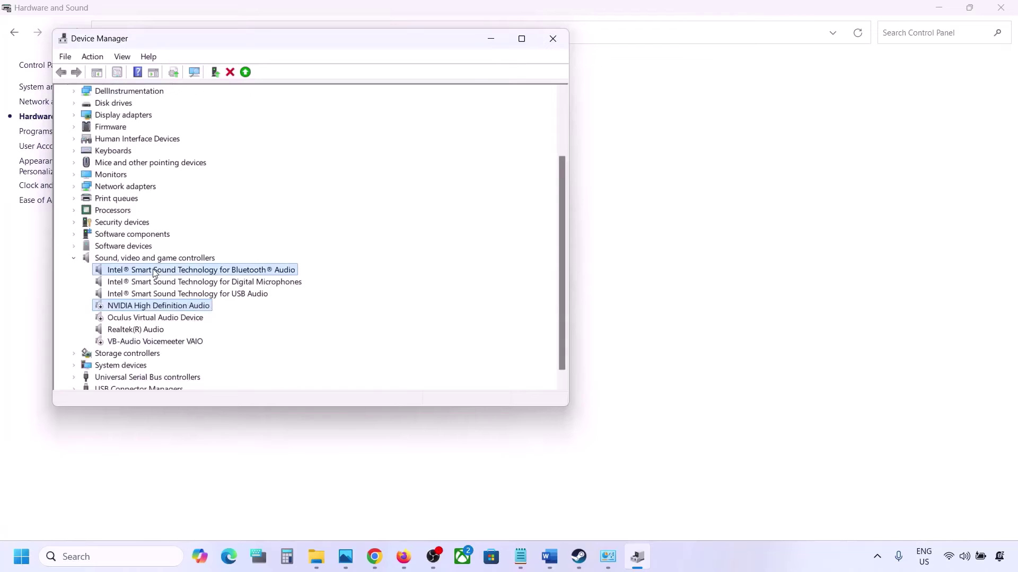
pyautogui.click(212, 294)
pyautogui.click(537, 292)
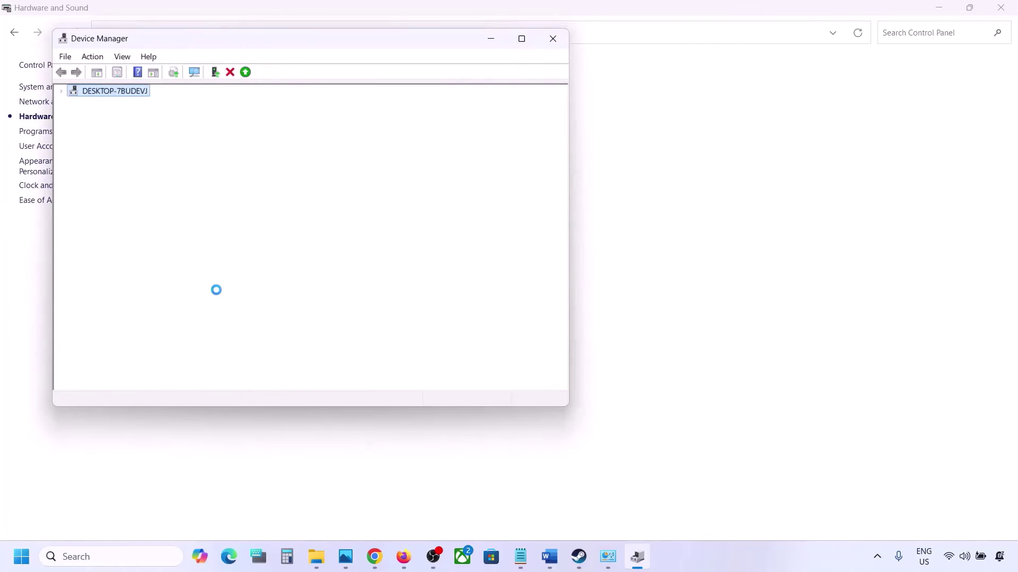
pyautogui.click(174, 296)
pyautogui.rightClick(173, 298)
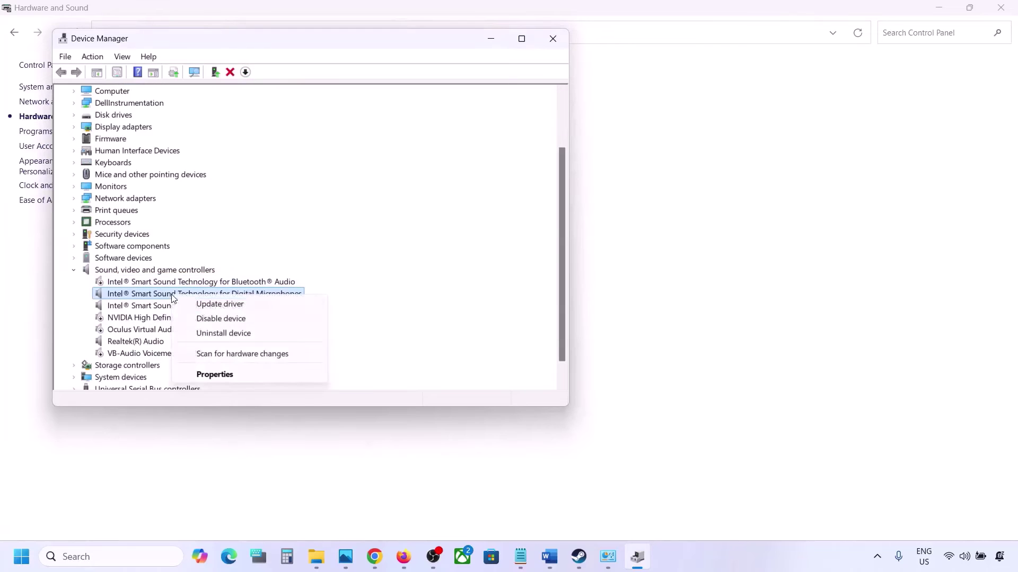
pyautogui.click(215, 318)
pyautogui.click(539, 293)
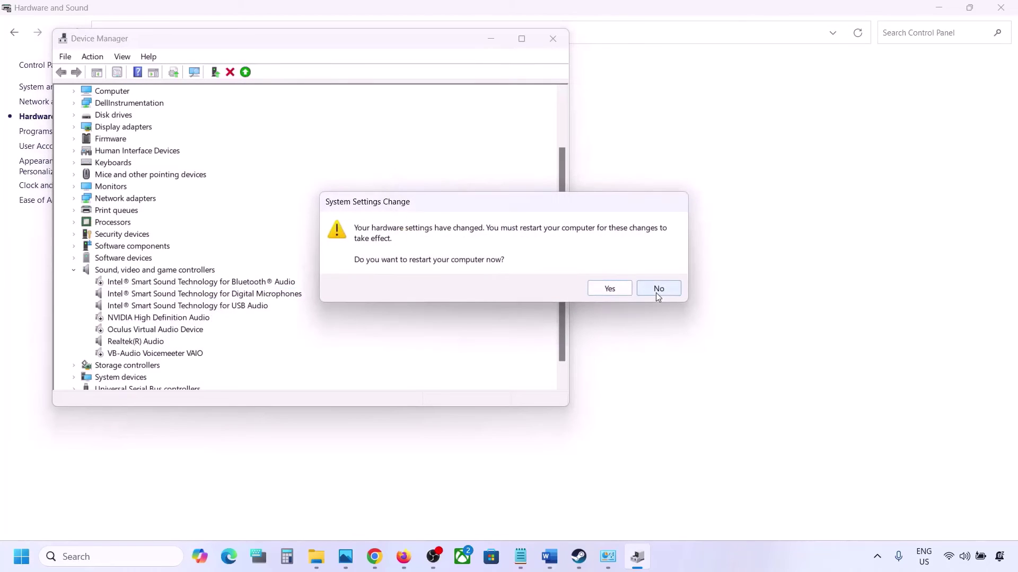
pyautogui.click(656, 292)
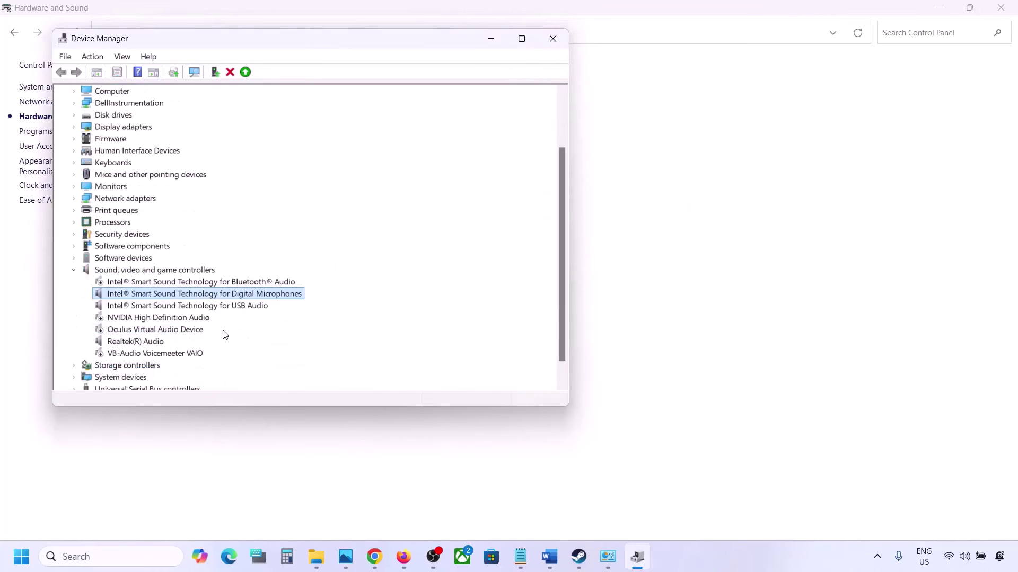
pyautogui.rightClick(147, 308)
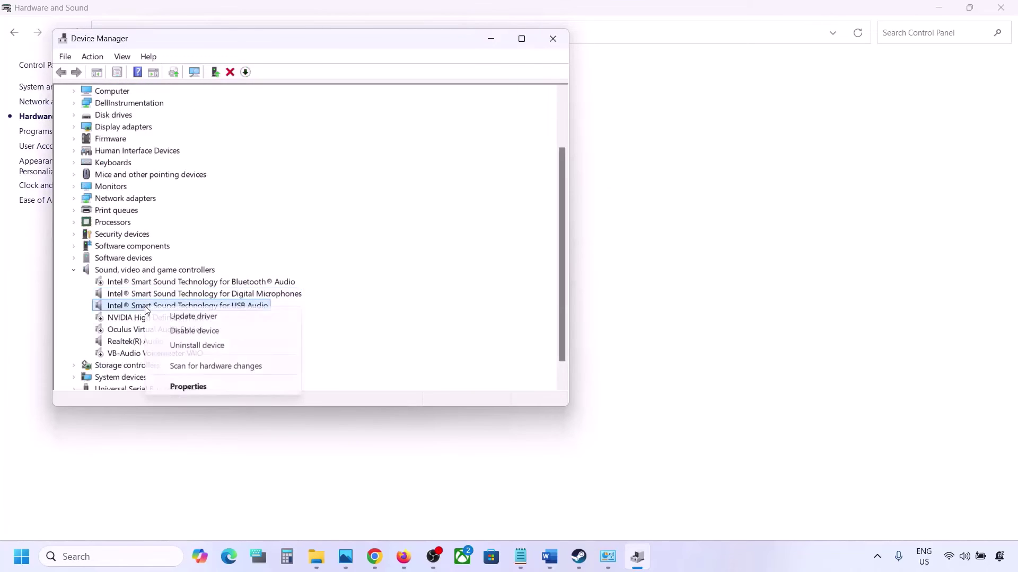
pyautogui.click(183, 330)
pyautogui.click(539, 293)
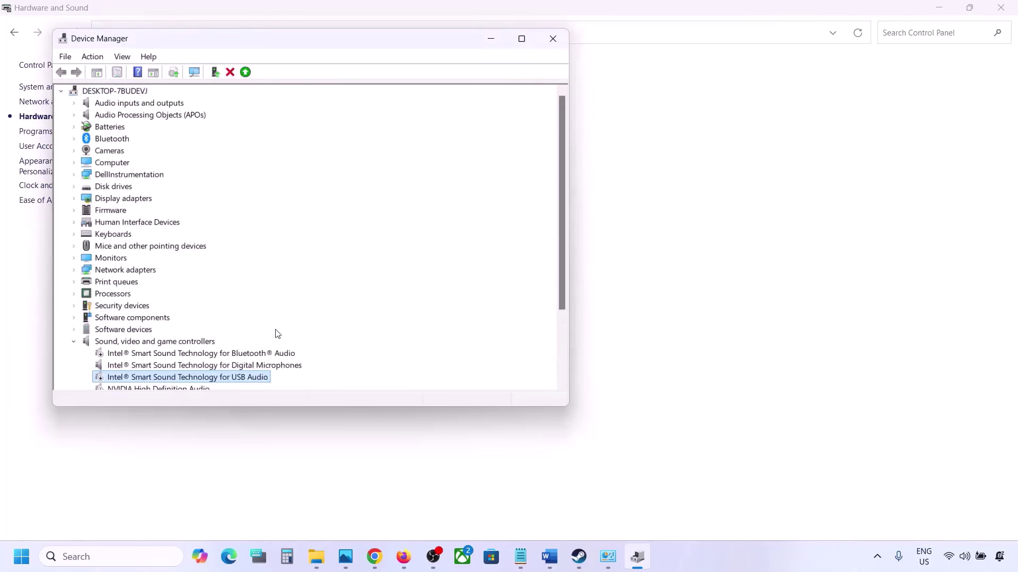
# - Leave Realtek(R) Audio enabled and close Device Manager
pyautogui.scroll(-3, 278, 334)
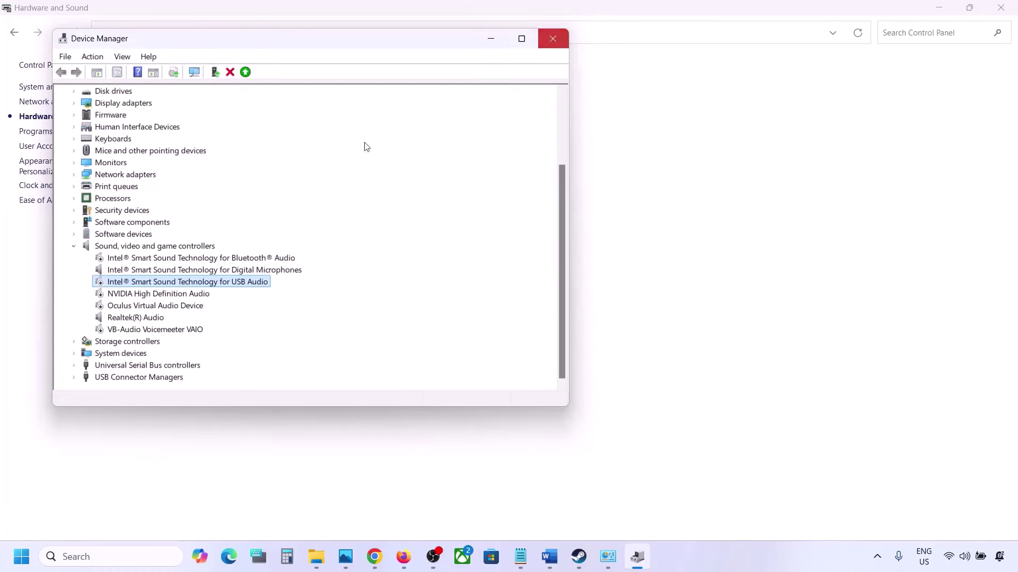
pyautogui.click(118, 315)
pyautogui.rightClick(134, 318)
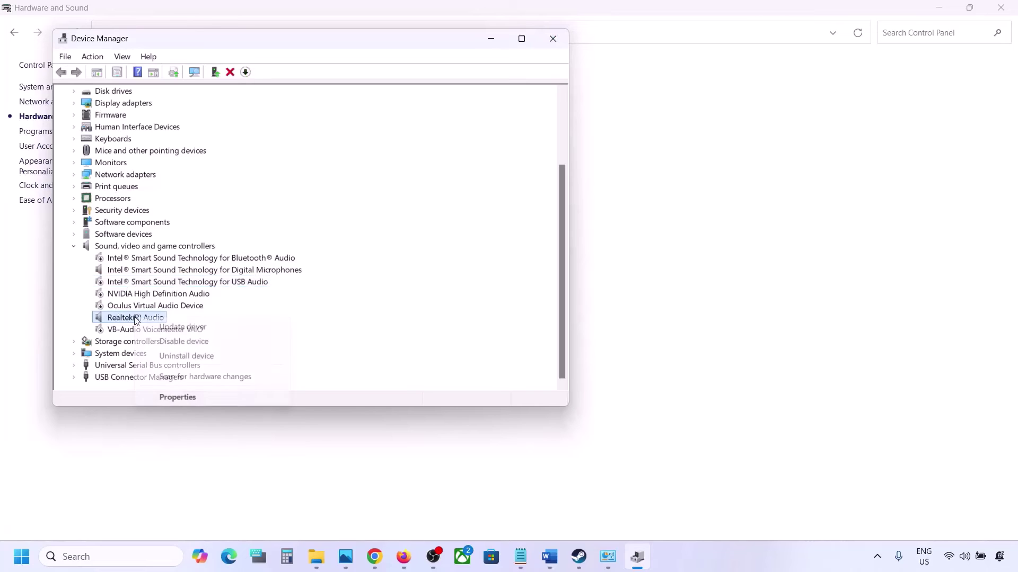
pyautogui.click(207, 309)
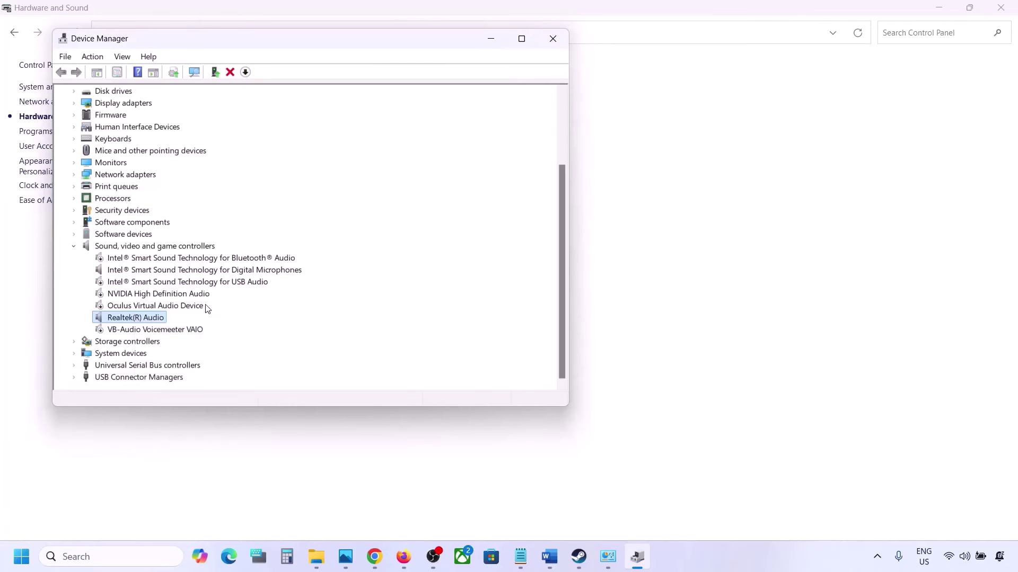
pyautogui.click(552, 38)
# - Copy the shell:::{A8A91A66-…} command from the Word guide's Handsfree Telephony step
pyautogui.click(549, 557)
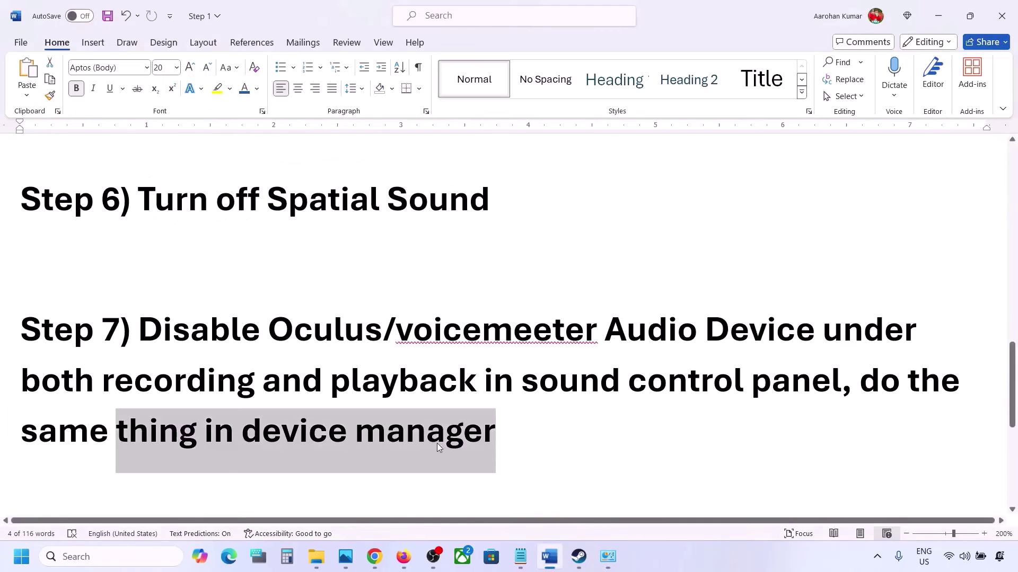
pyautogui.scroll(-5, 438, 448)
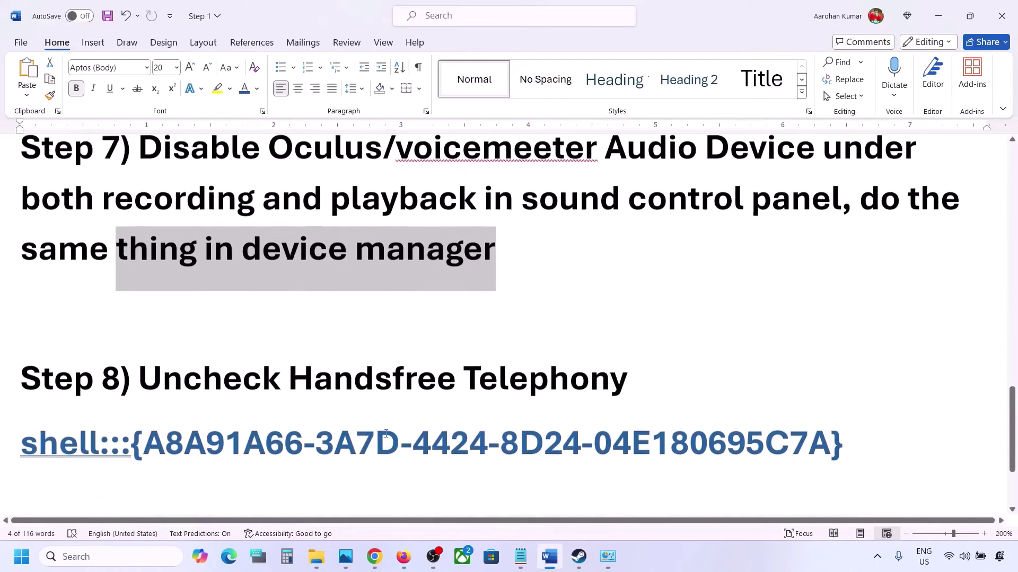
pyautogui.moveTo(140, 354); pyautogui.dragTo(636, 354)
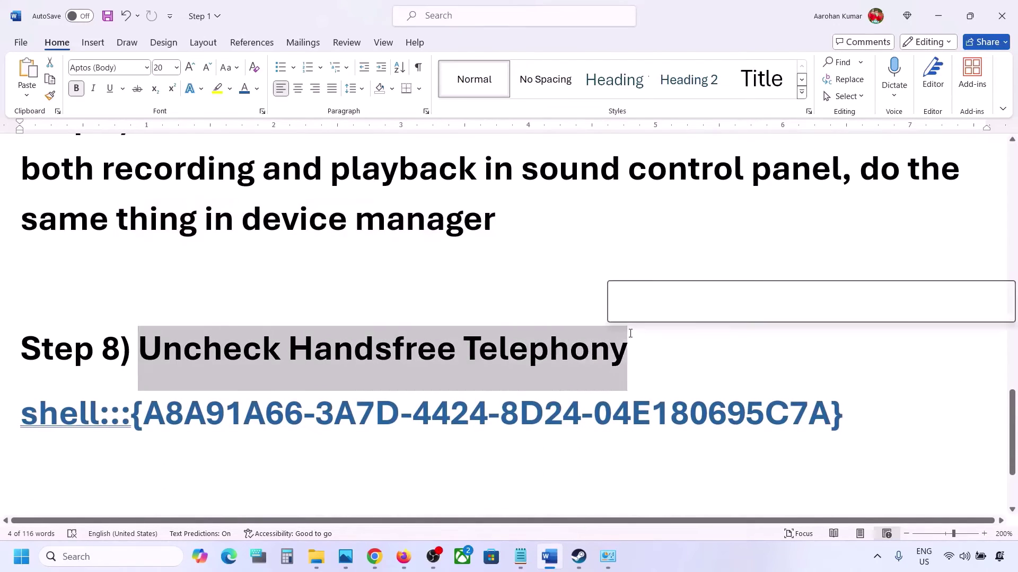
pyautogui.moveTo(871, 413); pyautogui.dragTo(46, 411)
pyautogui.rightClick(47, 411)
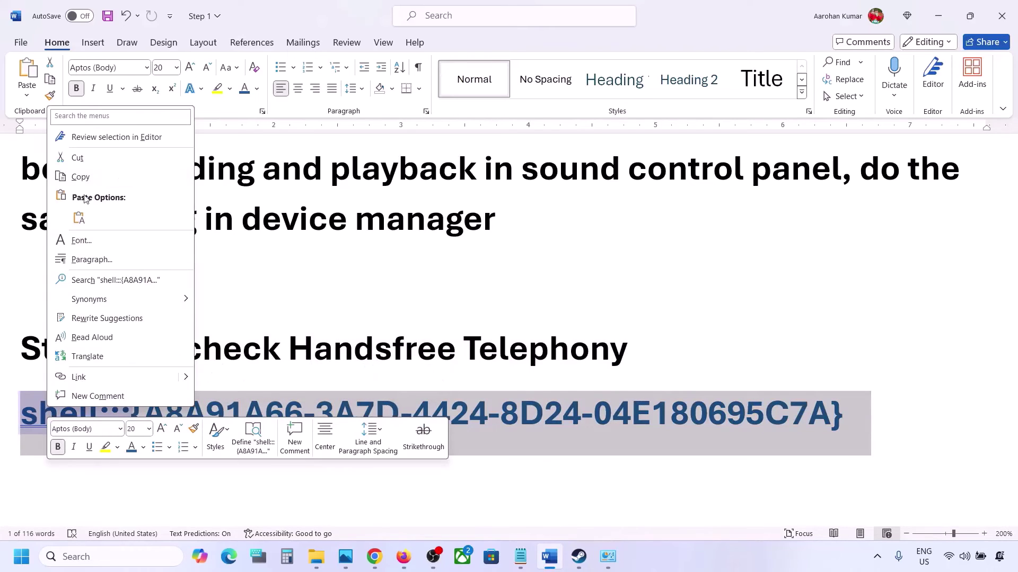
pyautogui.click(85, 177)
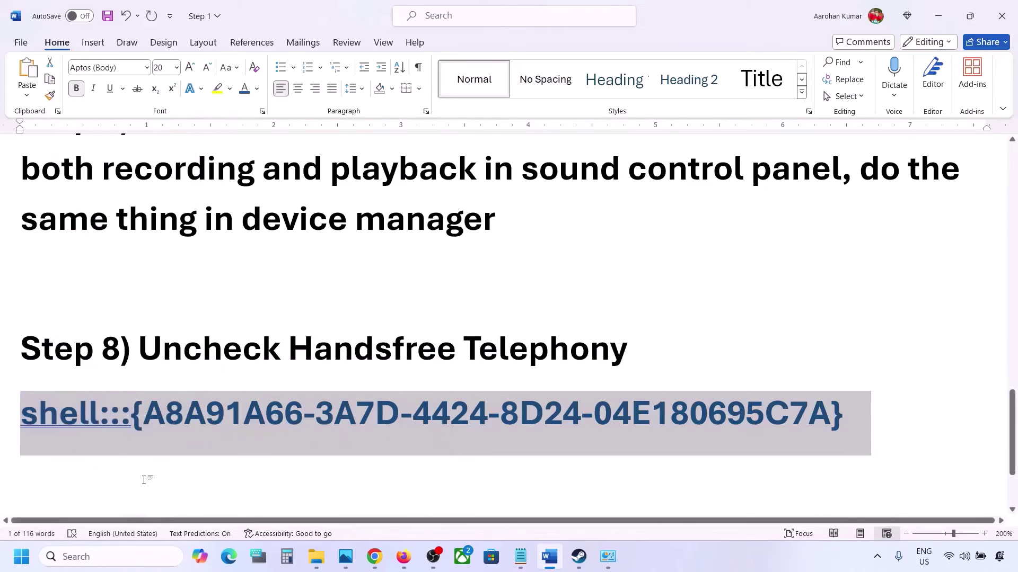
# - Open the Run box and paste the copied shell address into it
pyautogui.click(101, 555)
pyautogui.write('run')
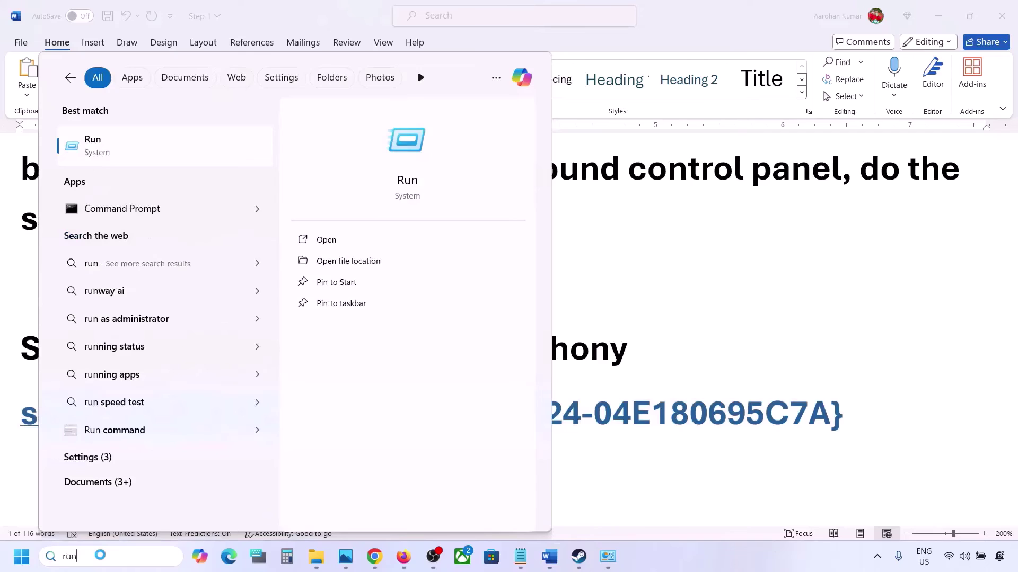
pyautogui.click(141, 159)
pyautogui.write('v')
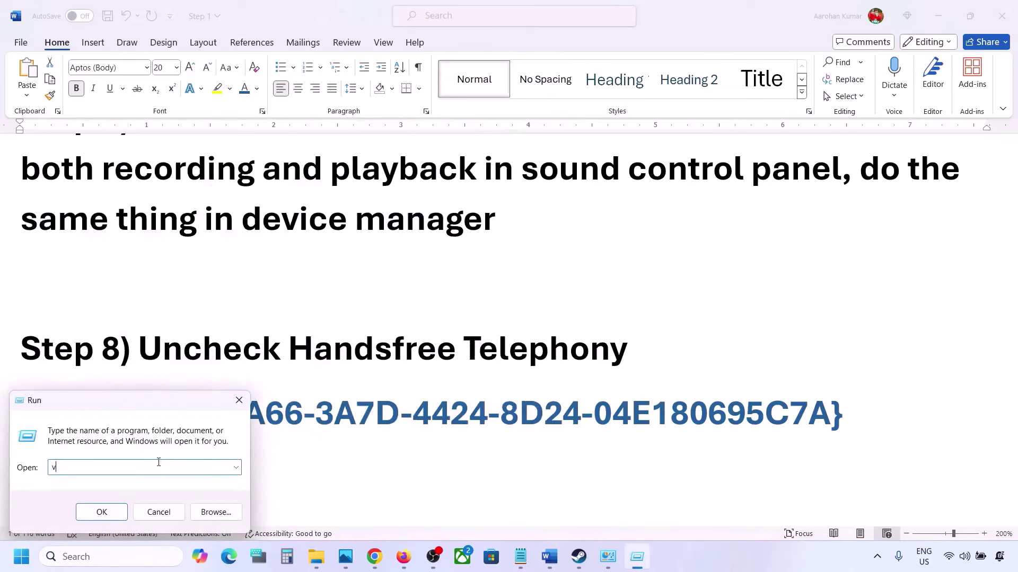
pyautogui.hotkey('ctrl', 'v')
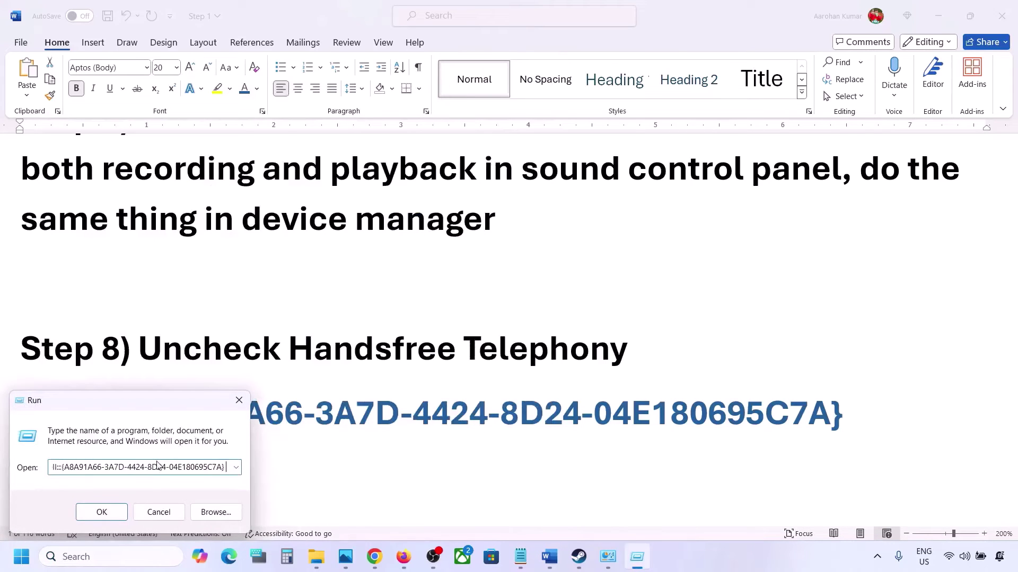
# - Open Devices and Printers and bring up the Muffs M2 headset's properties
pyautogui.click(114, 517)
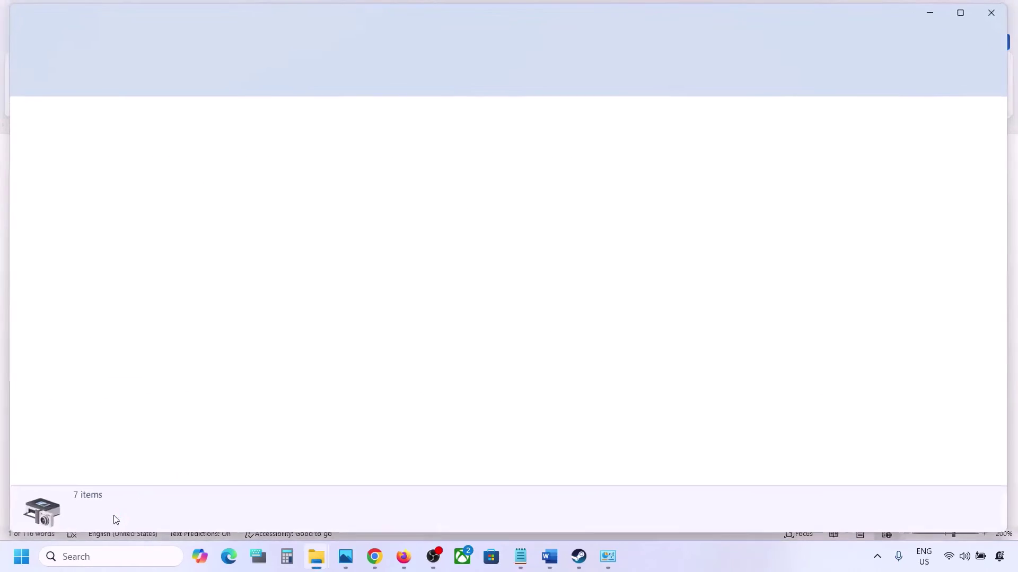
pyautogui.click(754, 556)
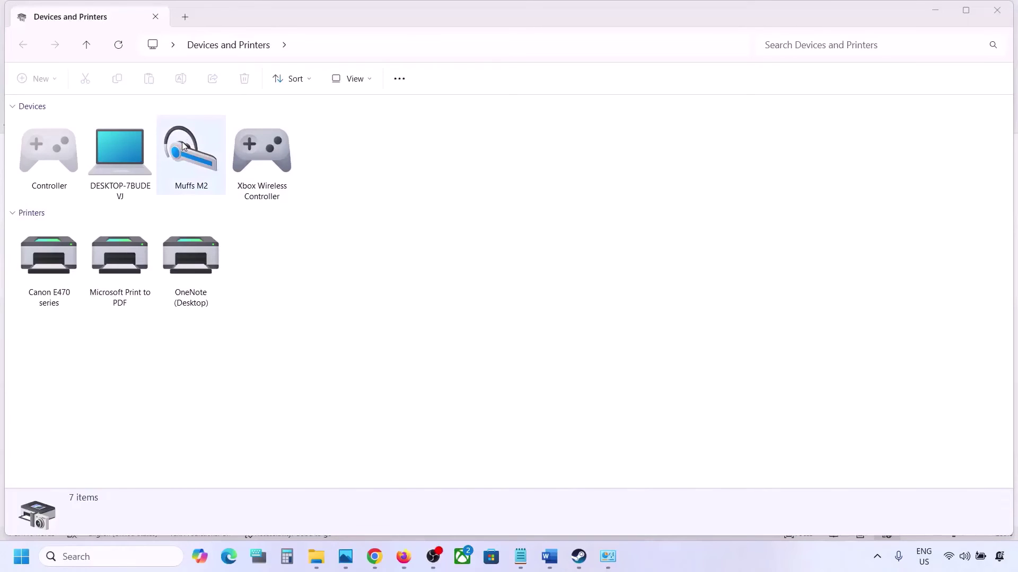
pyautogui.rightClick(197, 154)
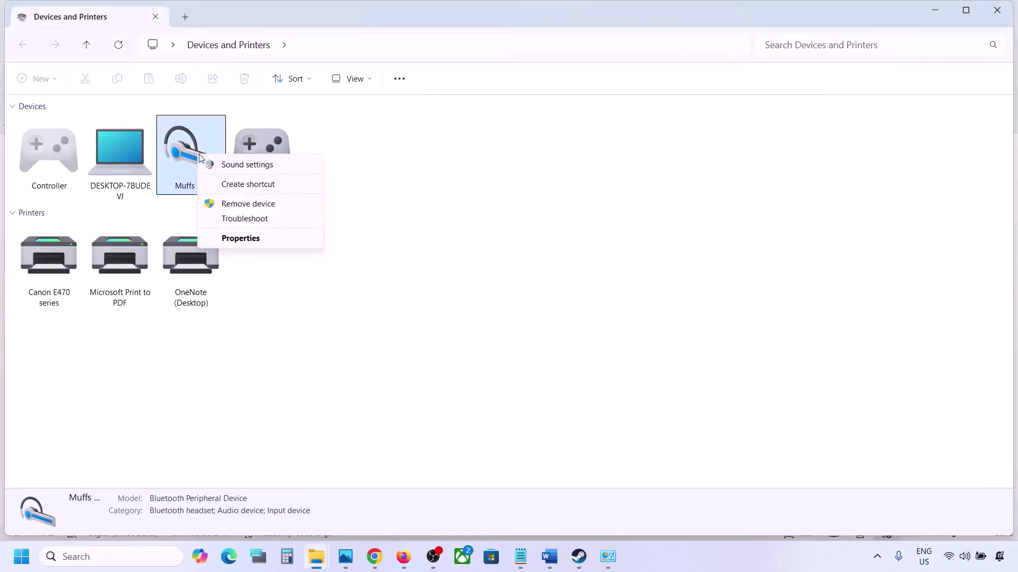
pyautogui.click(236, 239)
pyautogui.moveTo(363, 164); pyautogui.dragTo(473, 138)
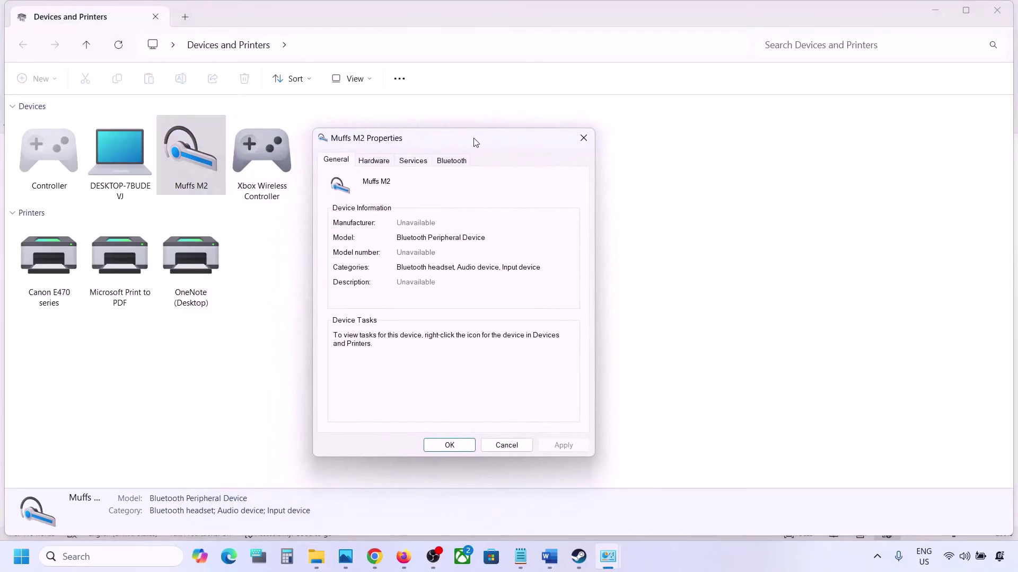
# - Uncheck Handsfree Telephony in the headset's Bluetooth services, apply, and close the properties
pyautogui.click(454, 164)
pyautogui.click(422, 166)
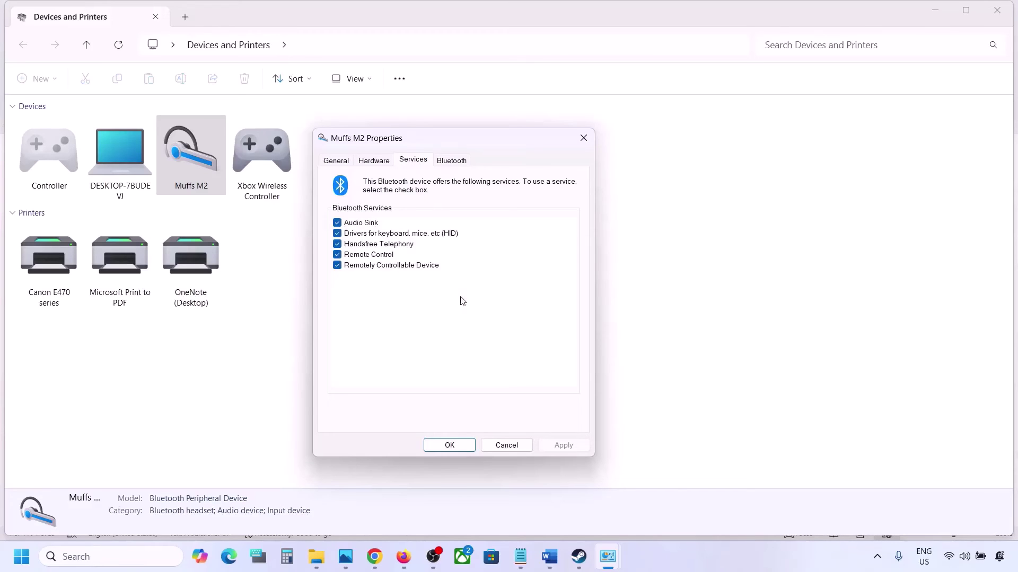
pyautogui.click(338, 246)
pyautogui.click(558, 444)
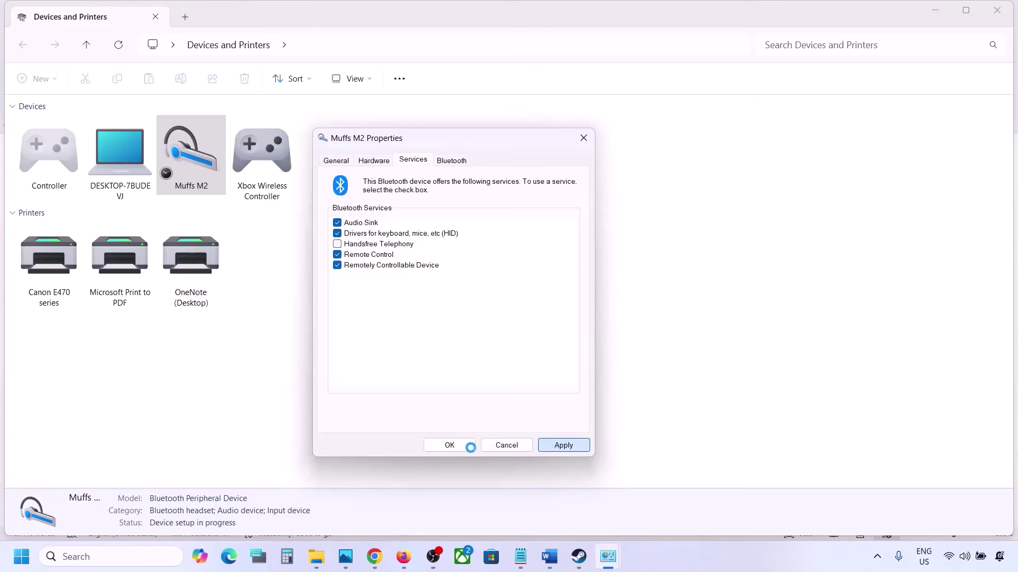
pyautogui.click(467, 446)
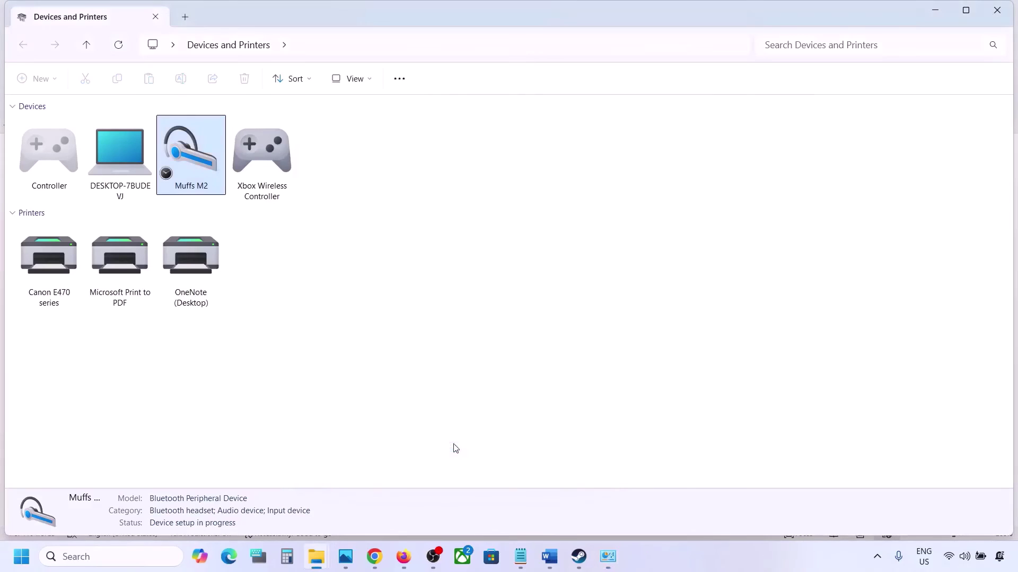
# - Return to Word, select the Step 10 'Install Audio Driver' heading, and bring up the Start power-user menu
pyautogui.click(578, 557)
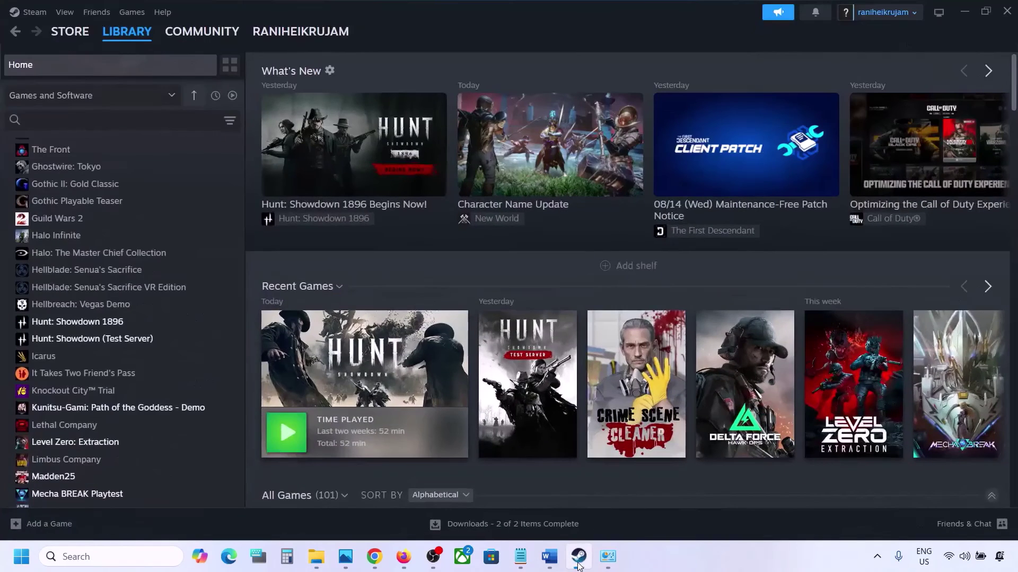
pyautogui.click(549, 557)
pyautogui.scroll(-3, 449, 379)
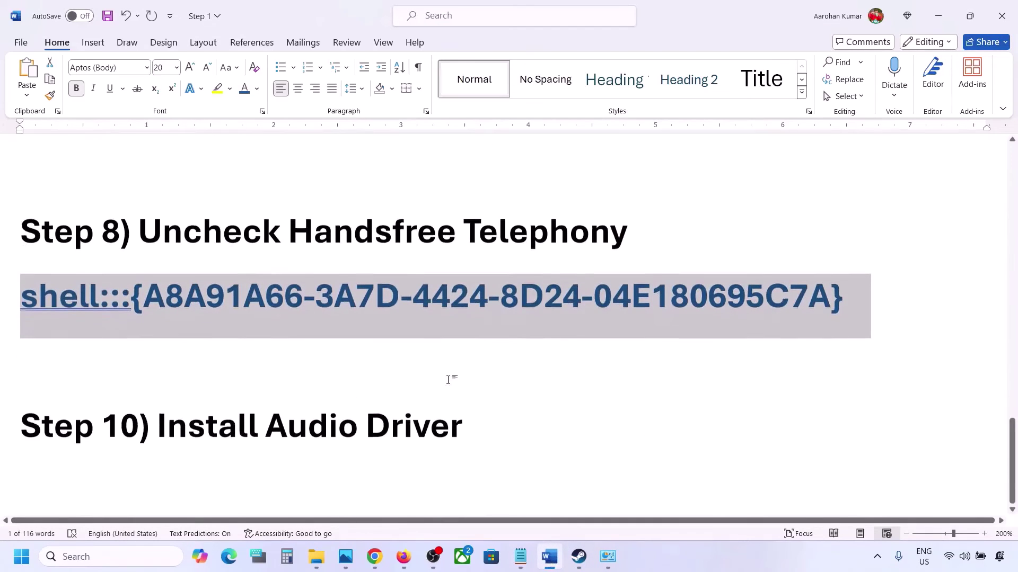
pyautogui.moveTo(174, 409); pyautogui.dragTo(458, 424)
pyautogui.rightClick(16, 561)
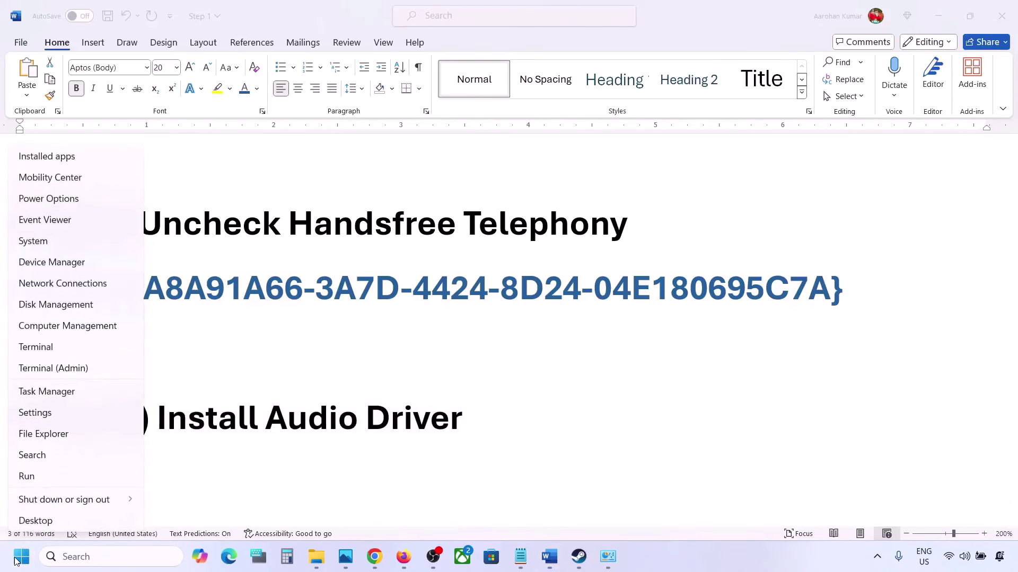
pyautogui.click(47, 262)
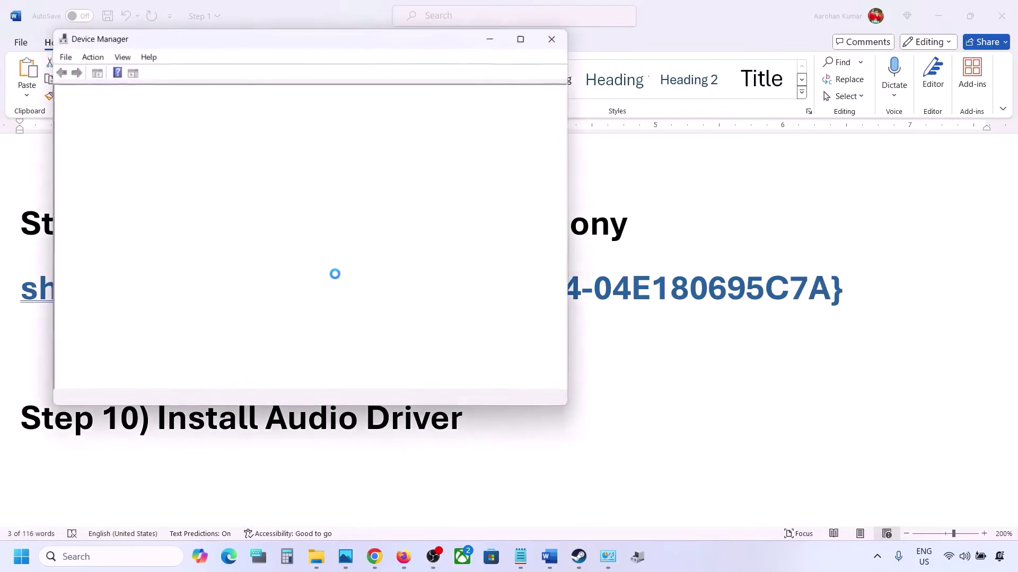
pyautogui.scroll(-2, 167, 347)
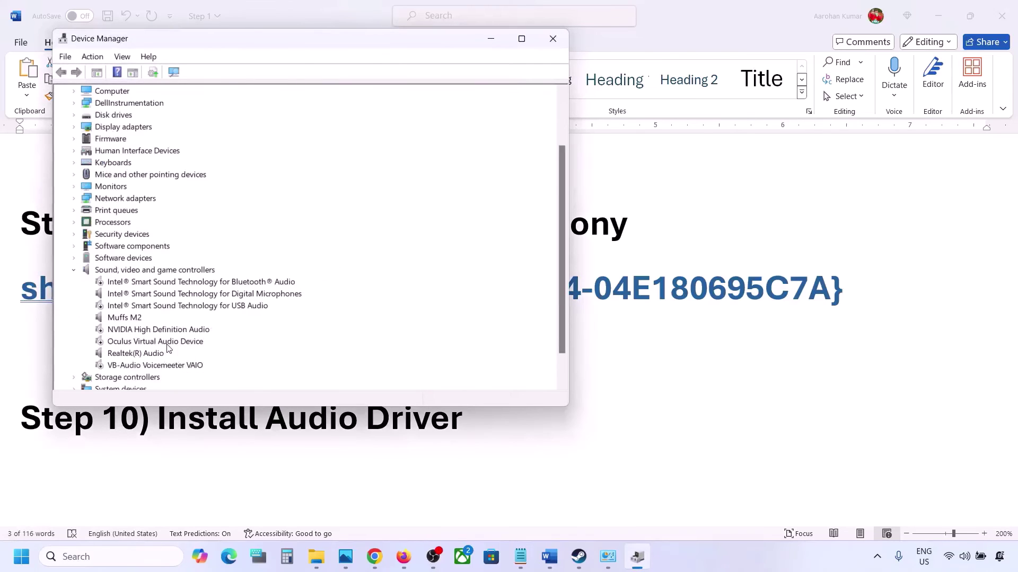
pyautogui.click(122, 354)
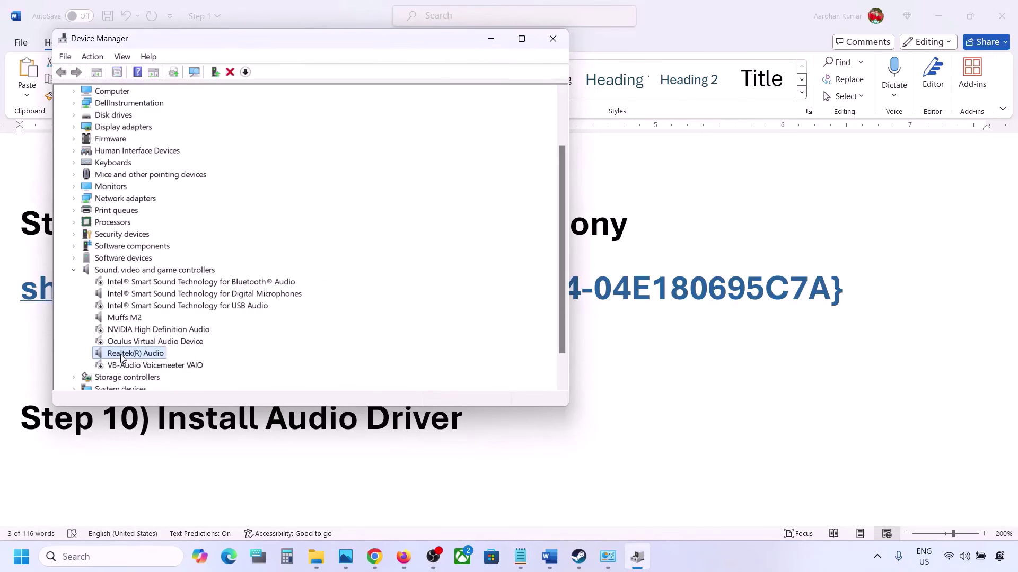
pyautogui.rightClick(125, 358)
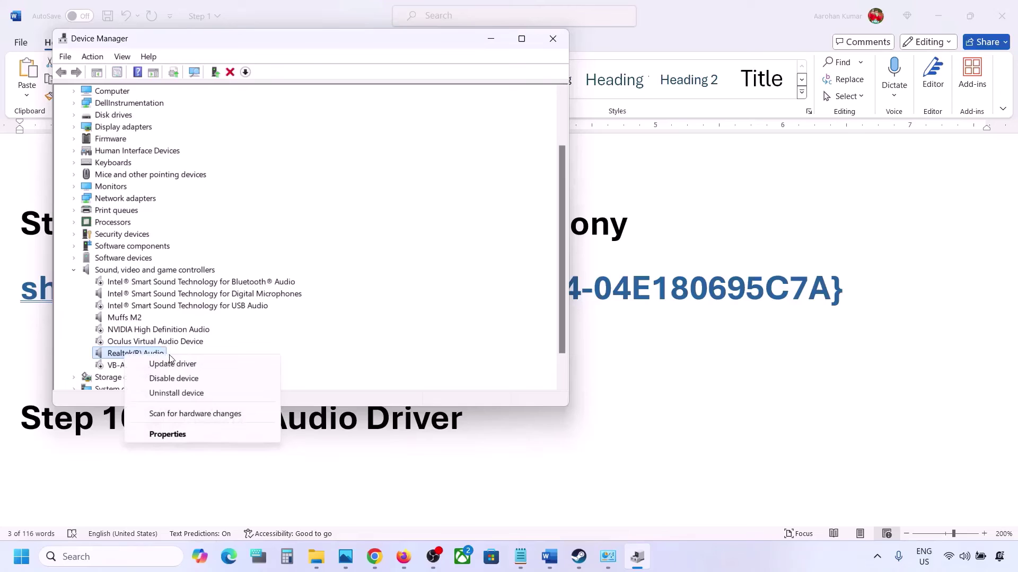
pyautogui.click(194, 366)
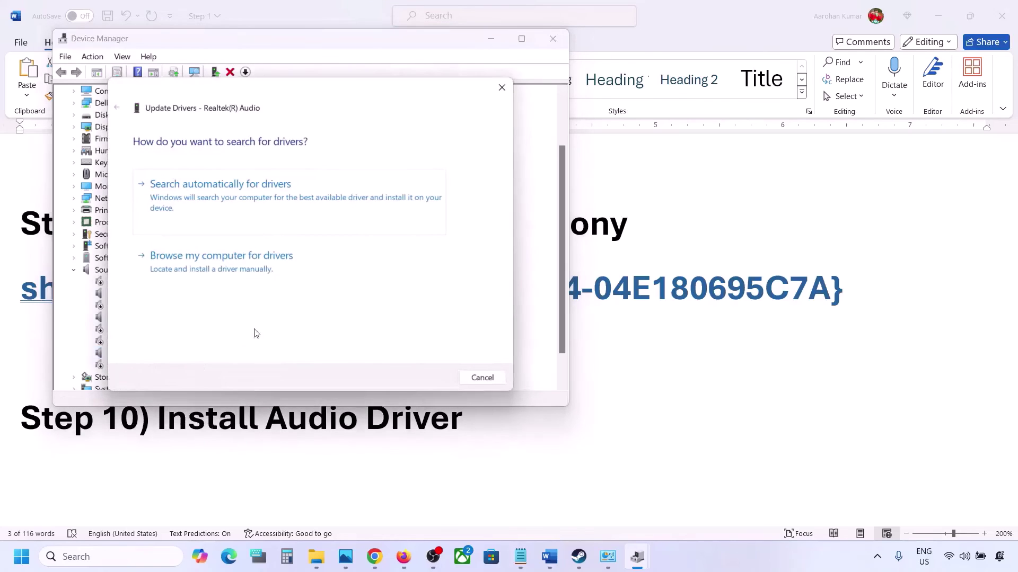
pyautogui.click(242, 270)
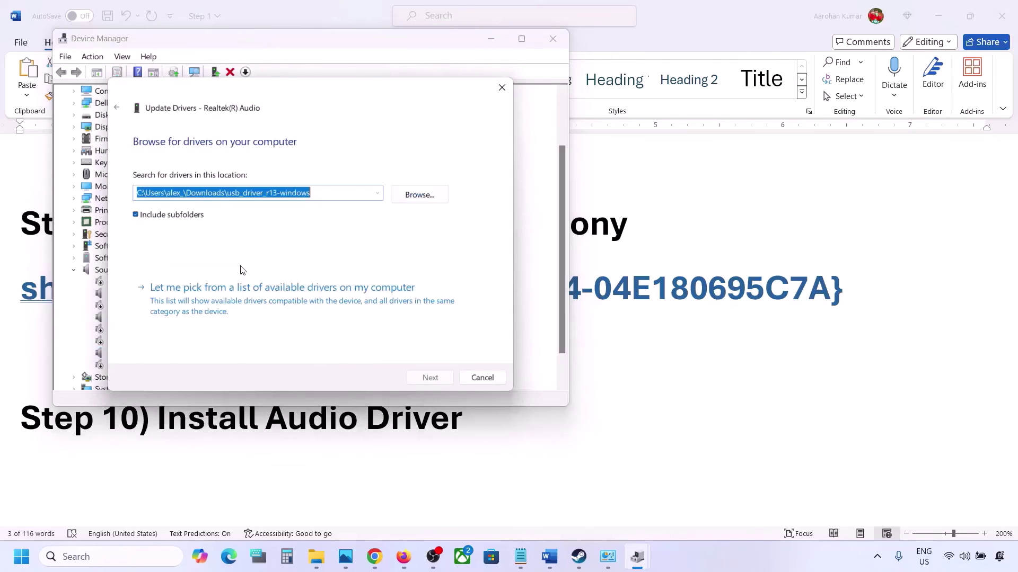
pyautogui.click(208, 303)
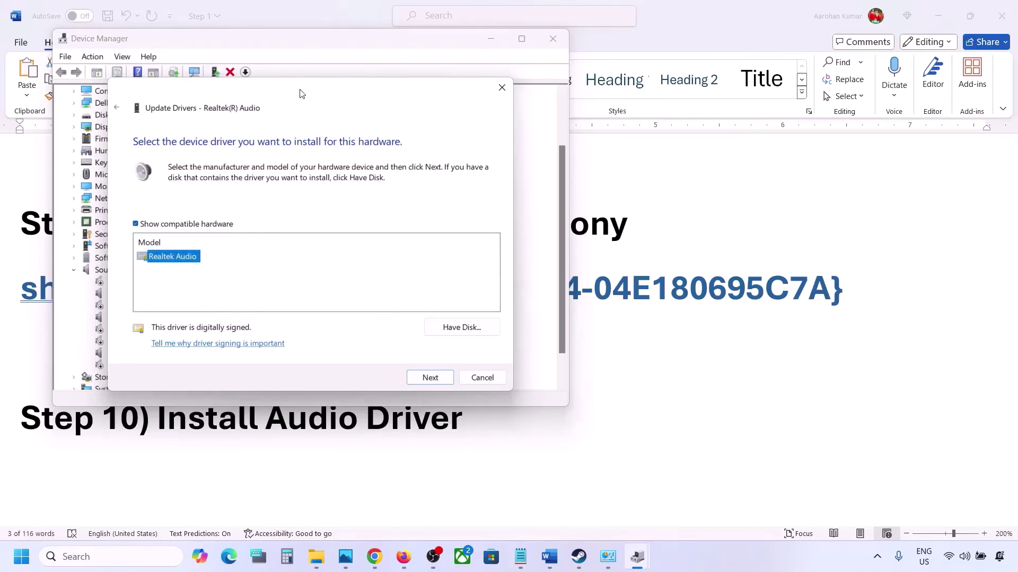
pyautogui.moveTo(299, 93); pyautogui.dragTo(416, 75)
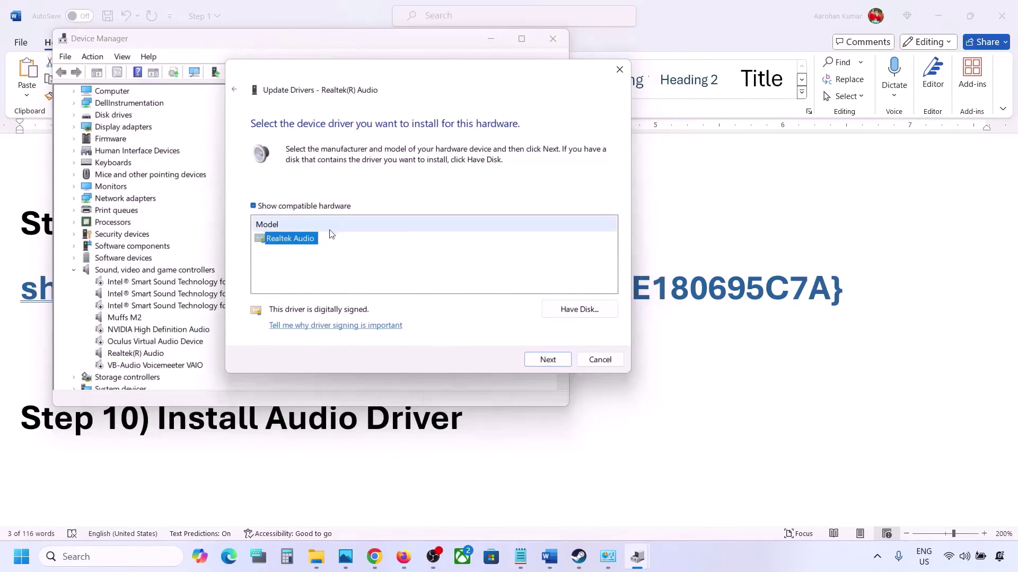
pyautogui.click(594, 365)
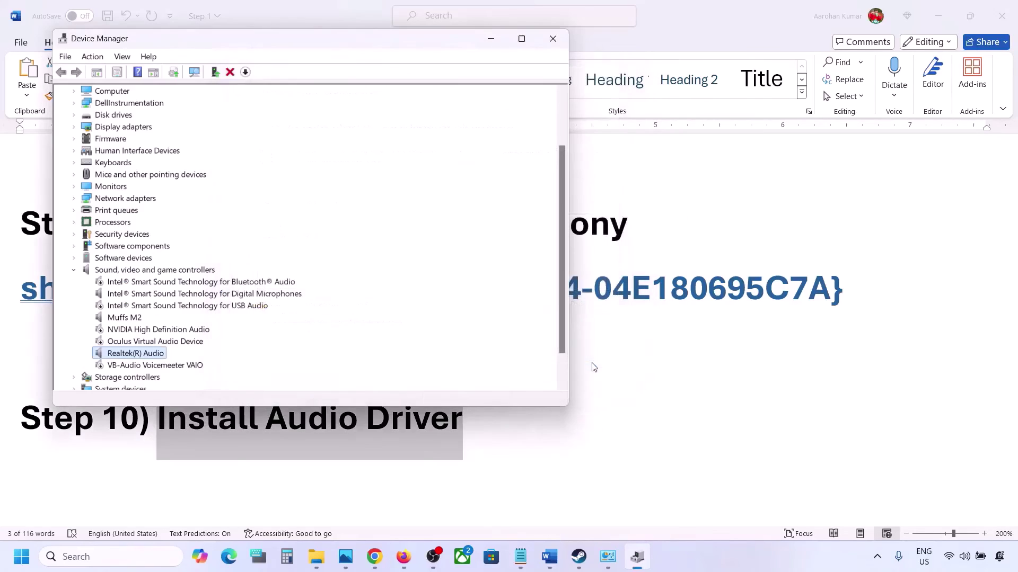
pyautogui.click(552, 39)
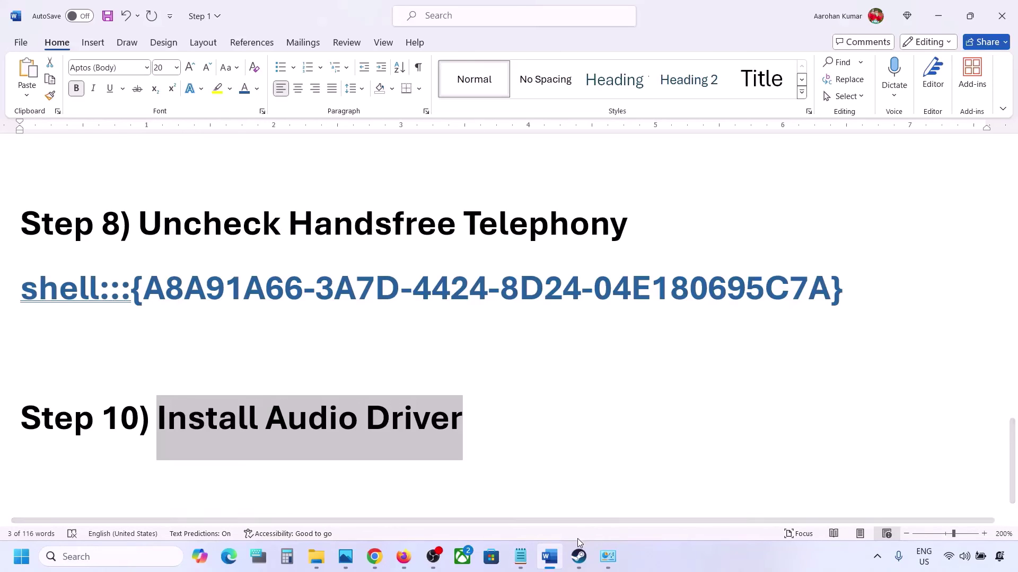
# - Verify CarX Street's game files from its Properties > Installed Files page, then close the window
pyautogui.scroll(3, 581, 396)
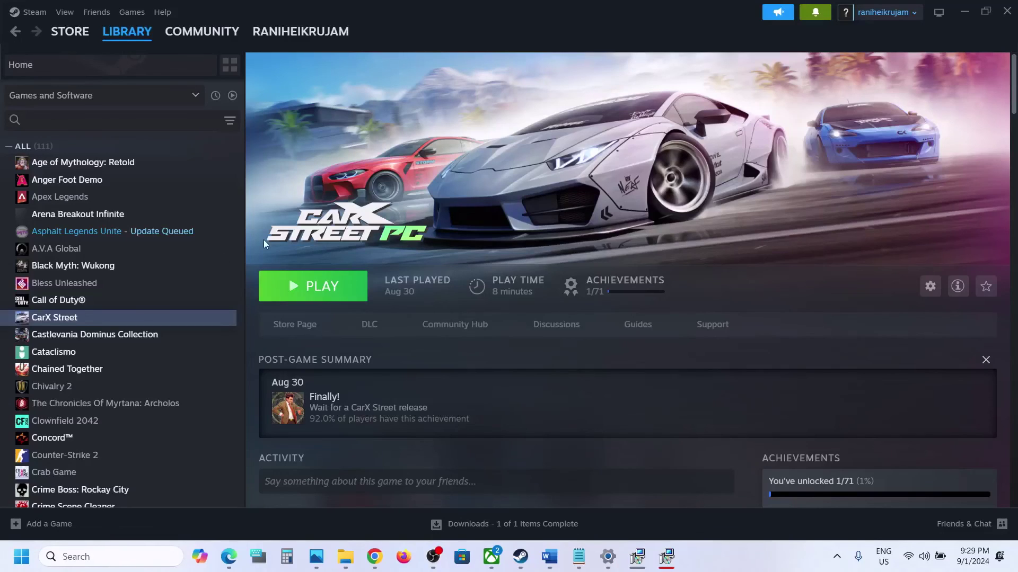
pyautogui.rightClick(69, 323)
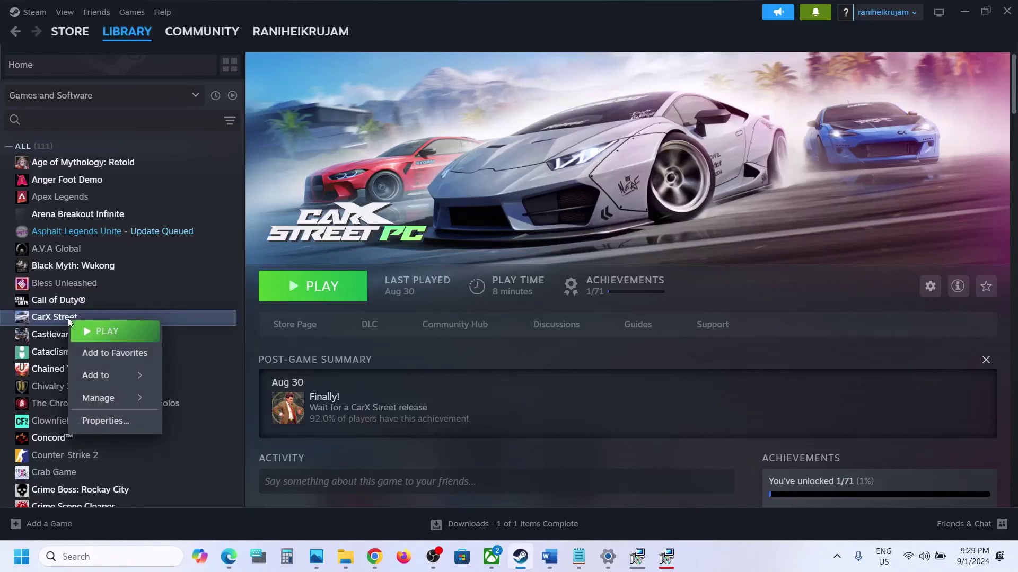
pyautogui.click(107, 421)
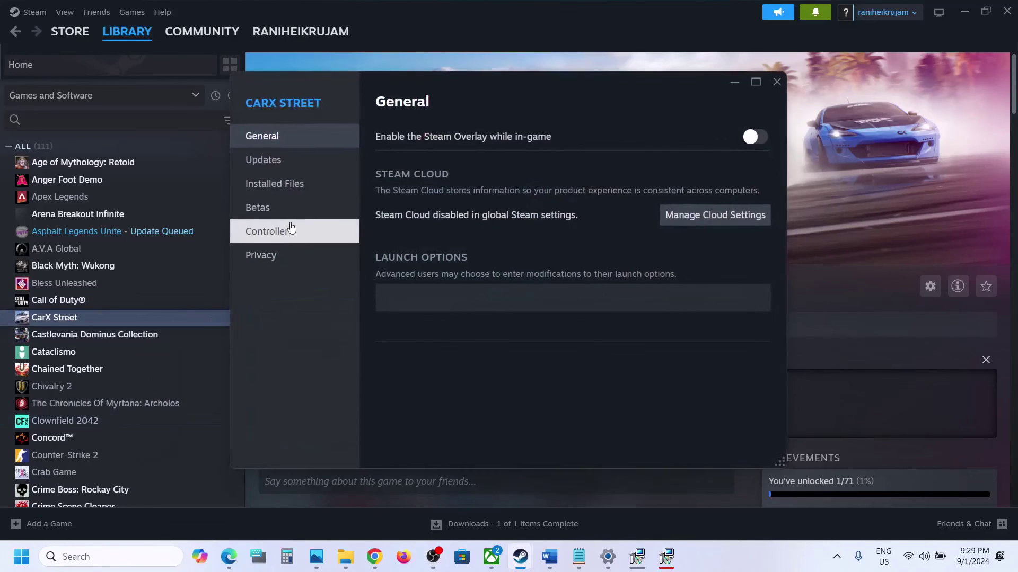
pyautogui.click(275, 186)
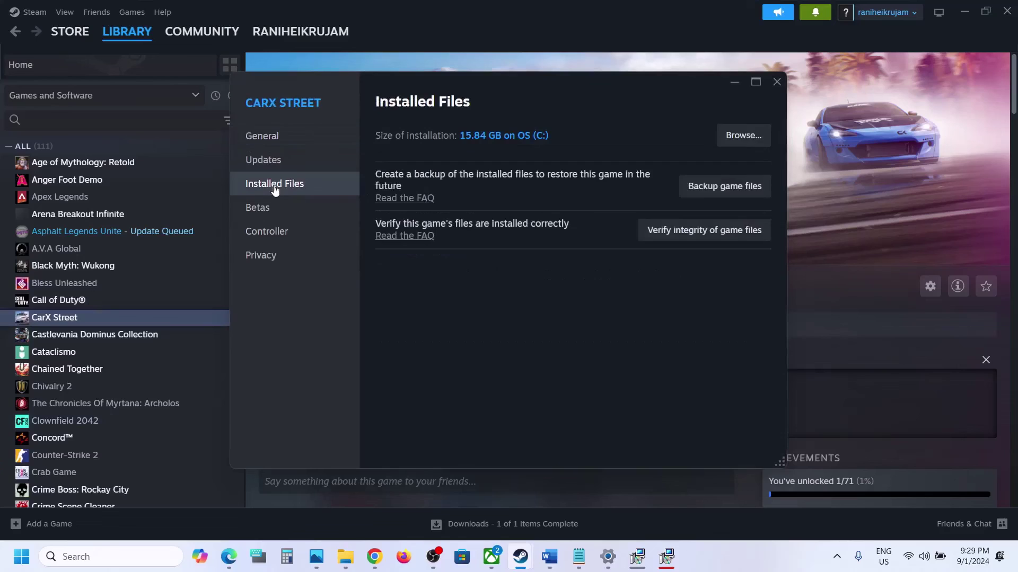
pyautogui.click(698, 234)
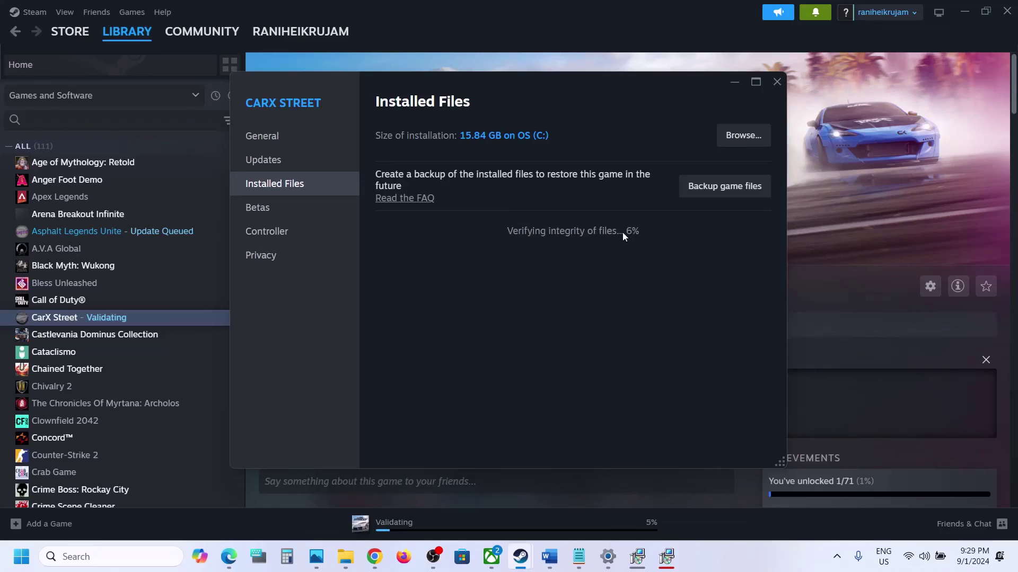
pyautogui.click(845, 235)
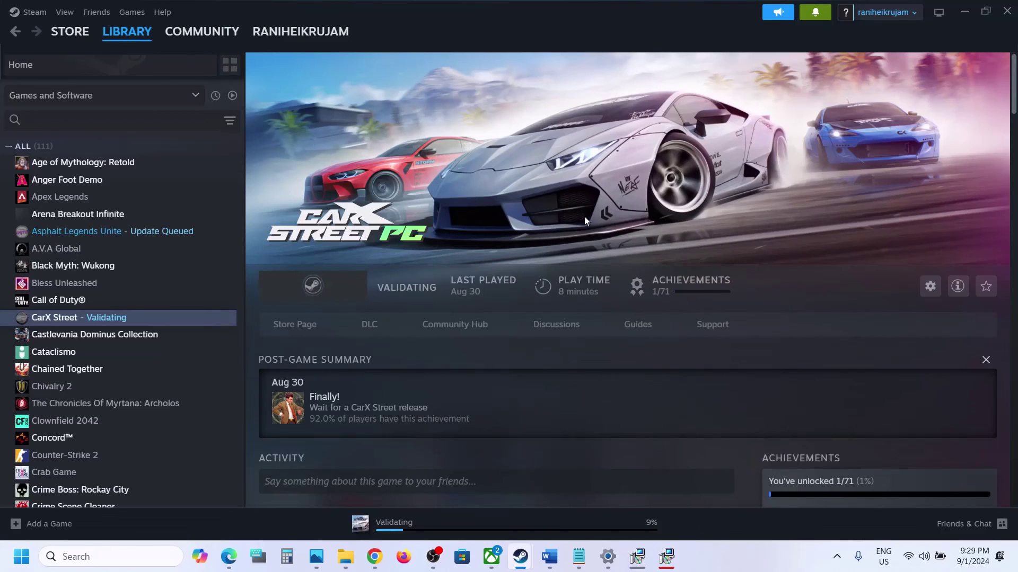